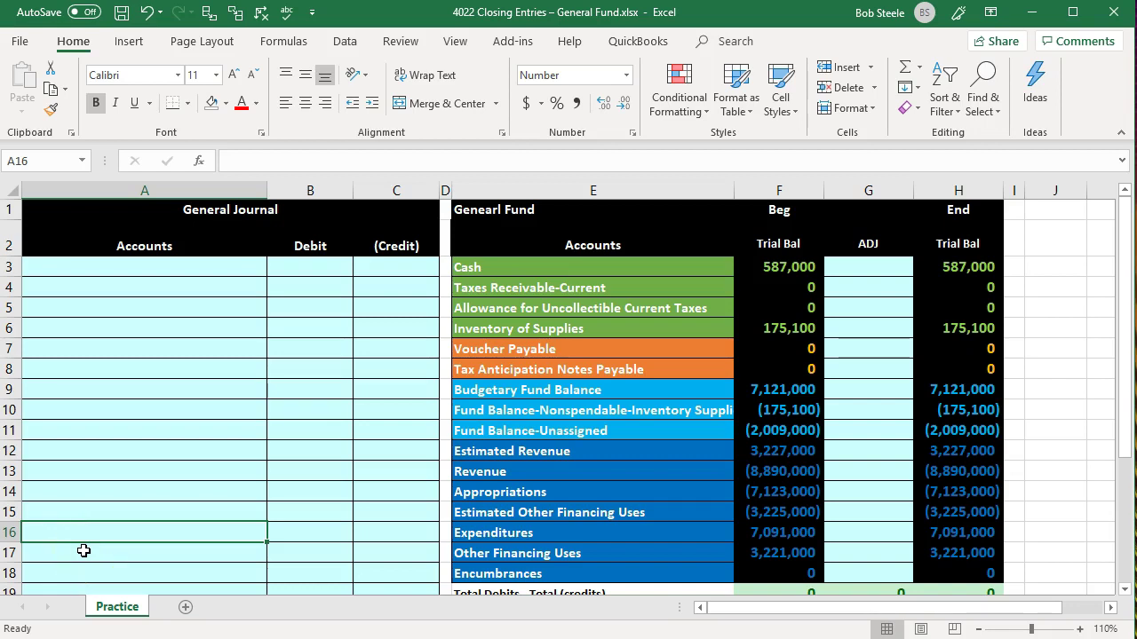
Review the blank general journal, the year-end tasks, the beginning, adjustment and ending trial balance columns, and the balance sheet accounts through the fund balances
click(192, 489)
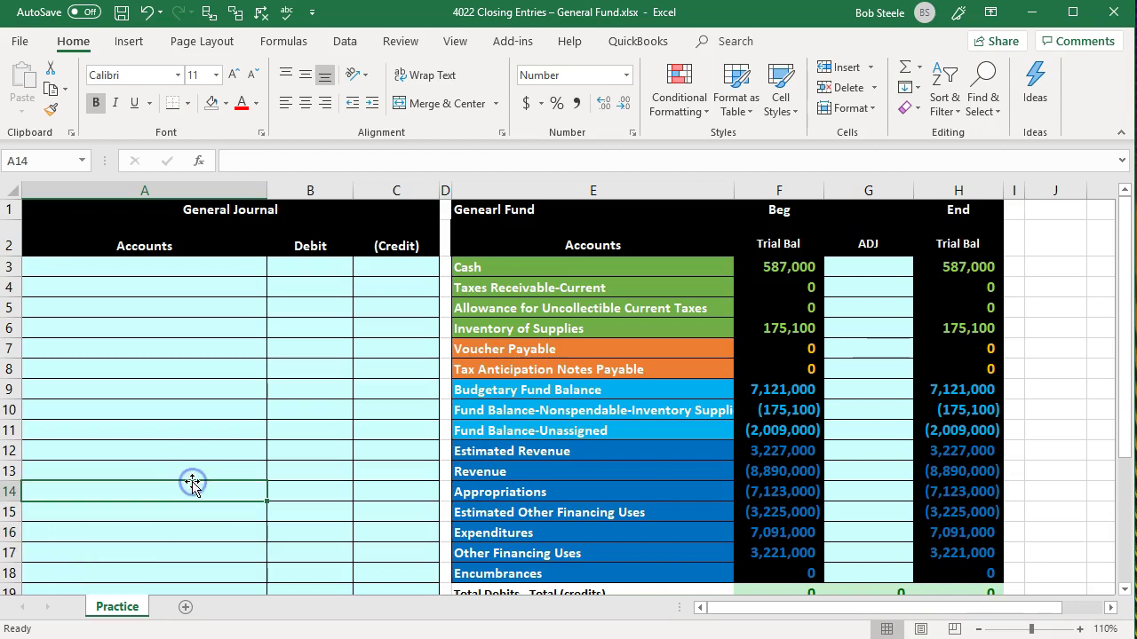
scroll(344, 483, down, 3)
click(521, 496)
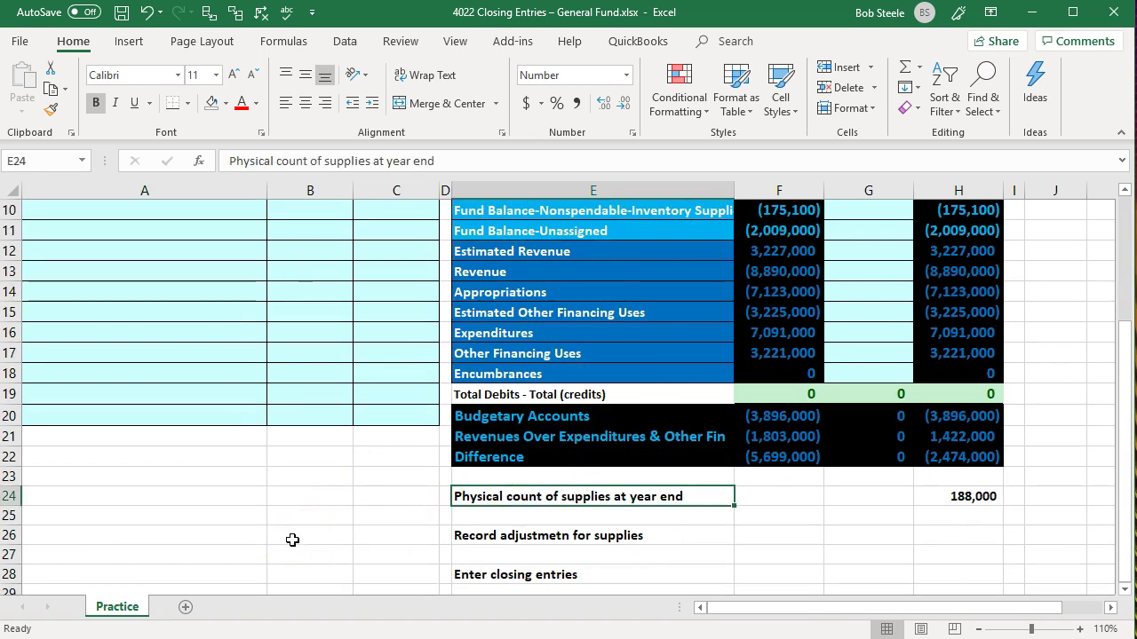
scroll(292, 540, up, 3)
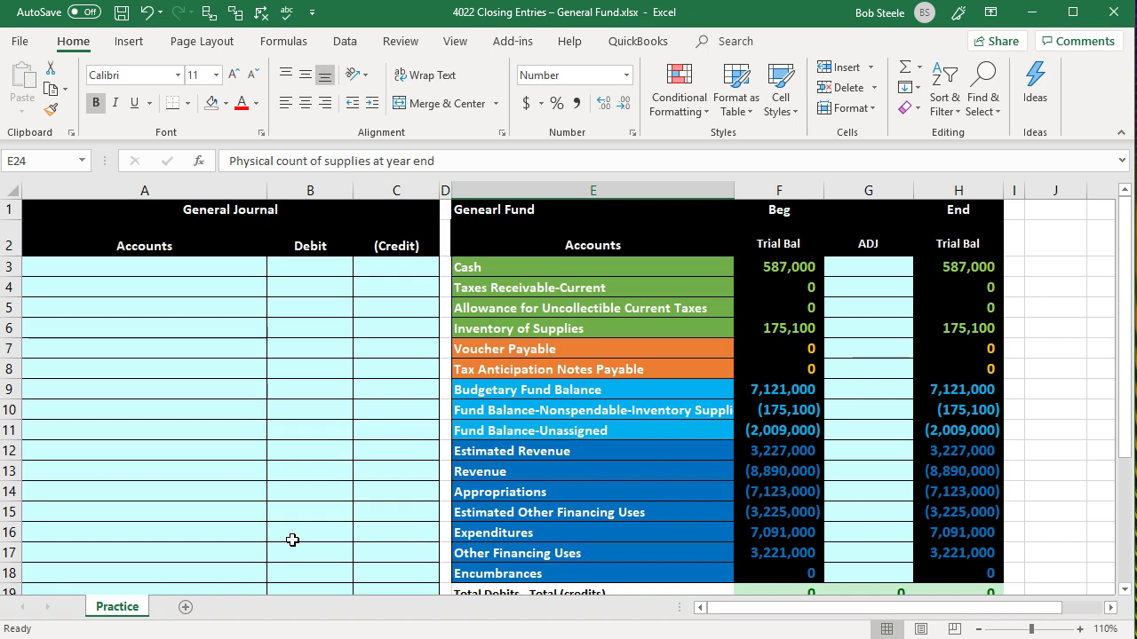
click(272, 472)
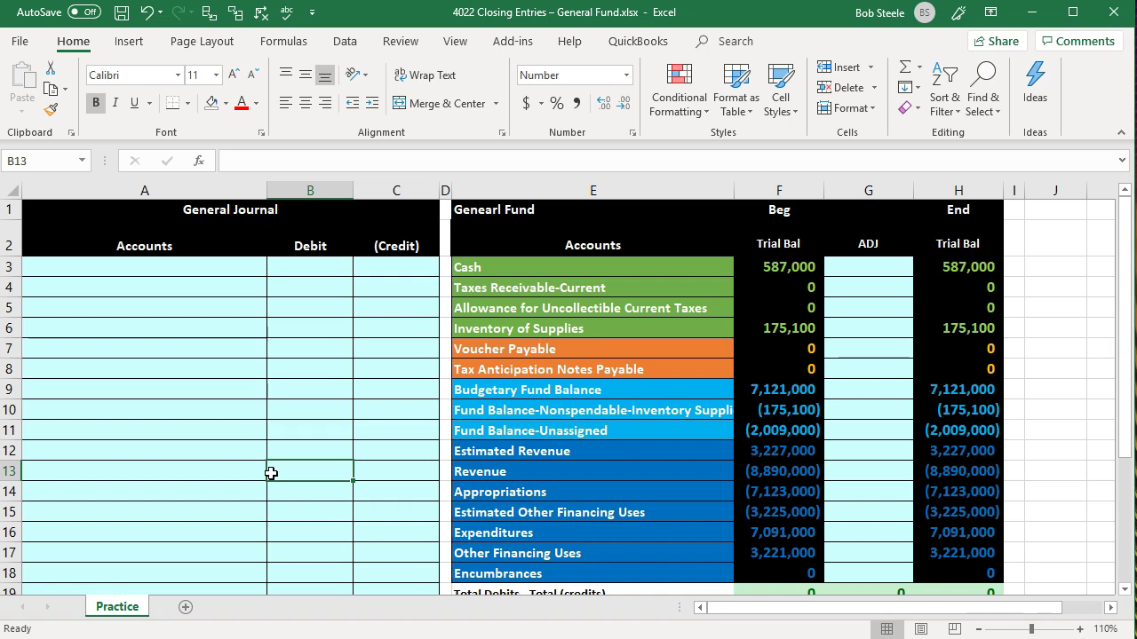
click(903, 457)
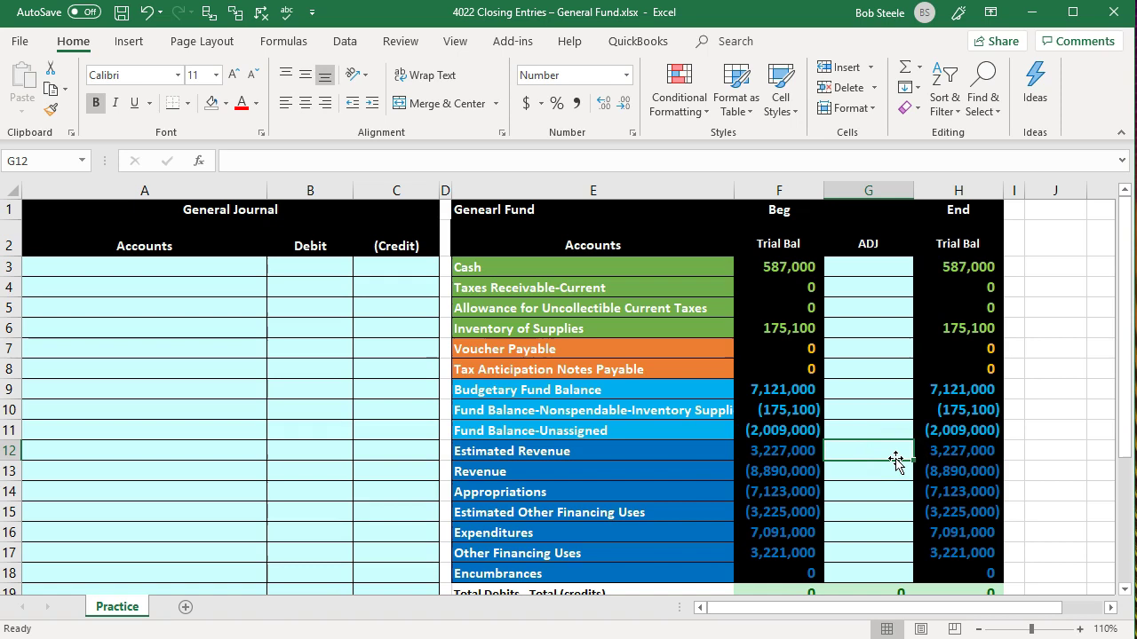
drag(776, 210, 778, 238)
click(863, 311)
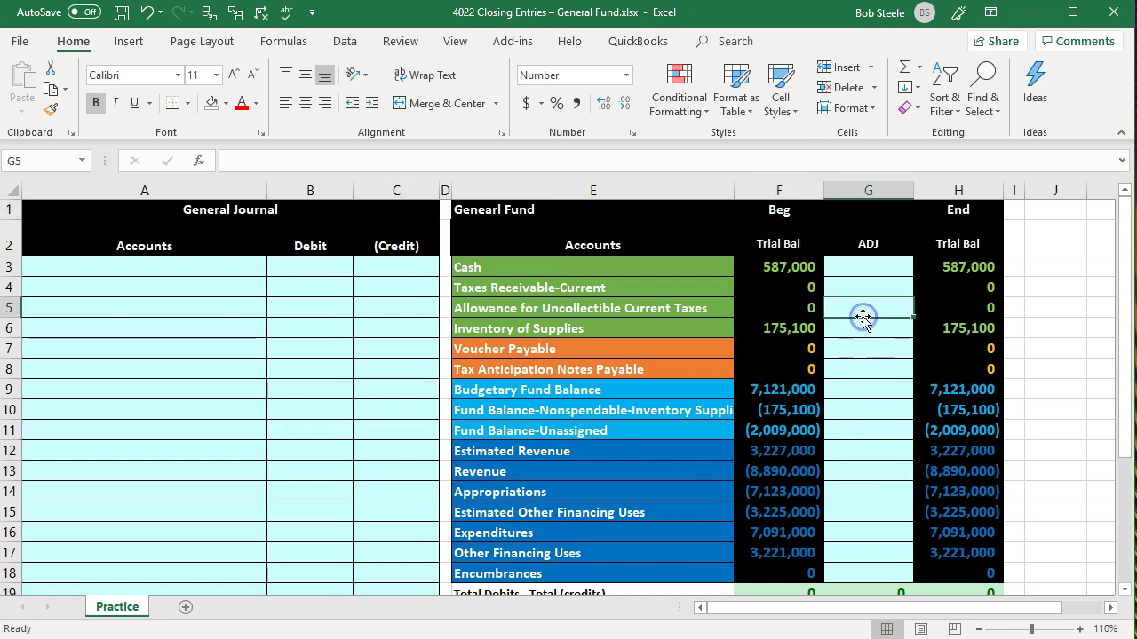
drag(958, 212, 959, 230)
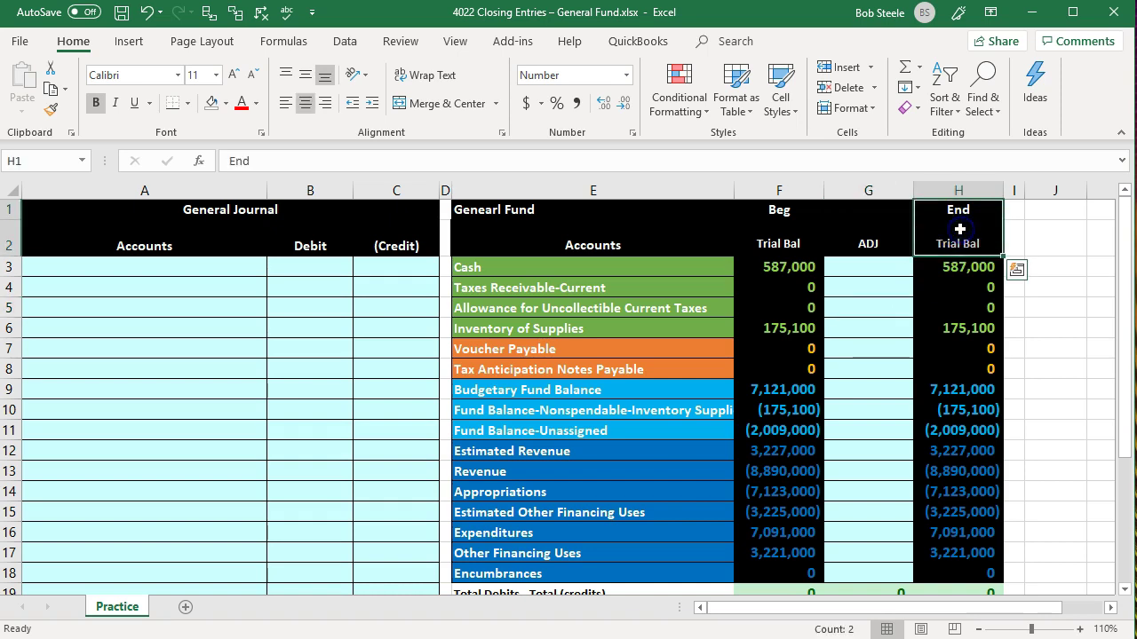
click(844, 310)
drag(589, 266, 581, 425)
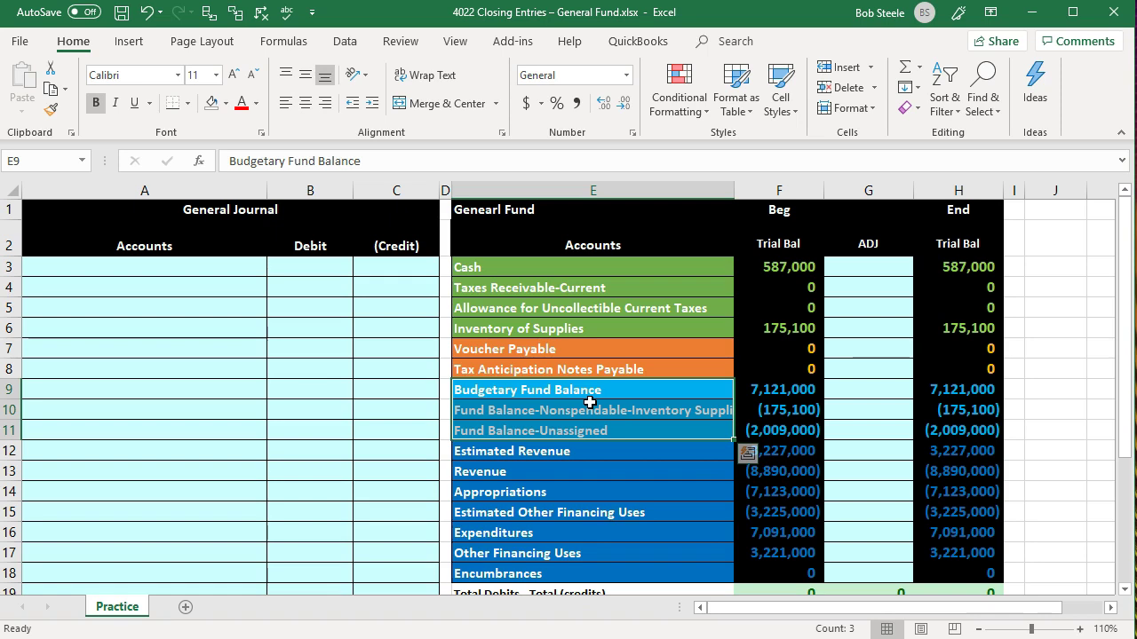
click(376, 455)
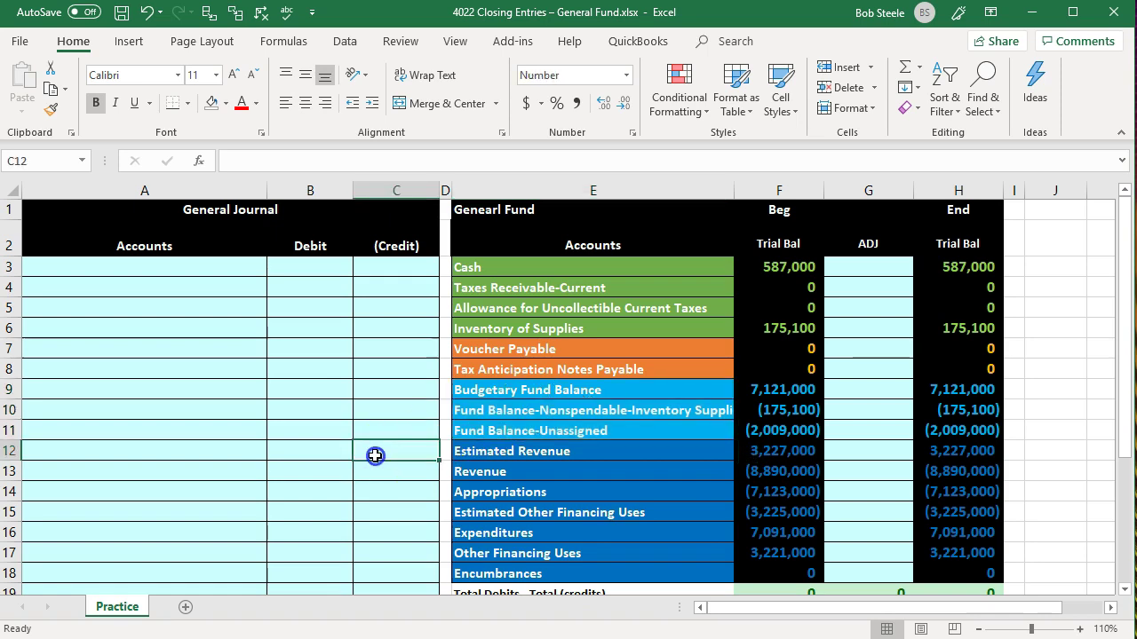
Examine the accounts from Estimated Revenue to Encumbrances with their beginning balances, and compare them with the three fund balance accounts
scroll(376, 455, down, 1)
drag(551, 374, 515, 496)
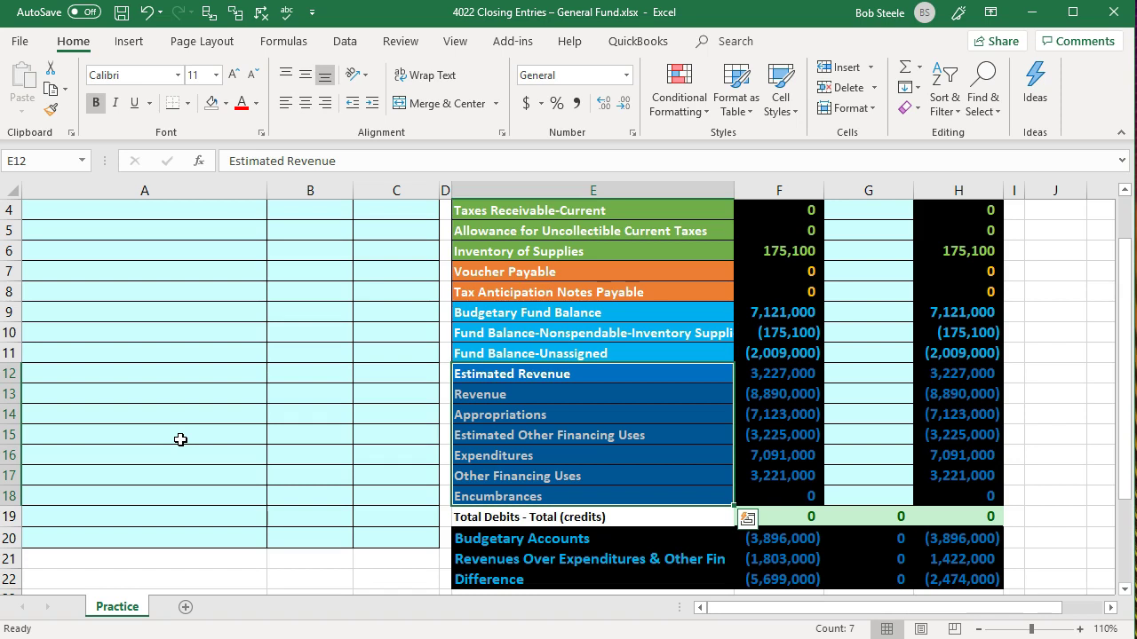
drag(764, 374, 755, 471)
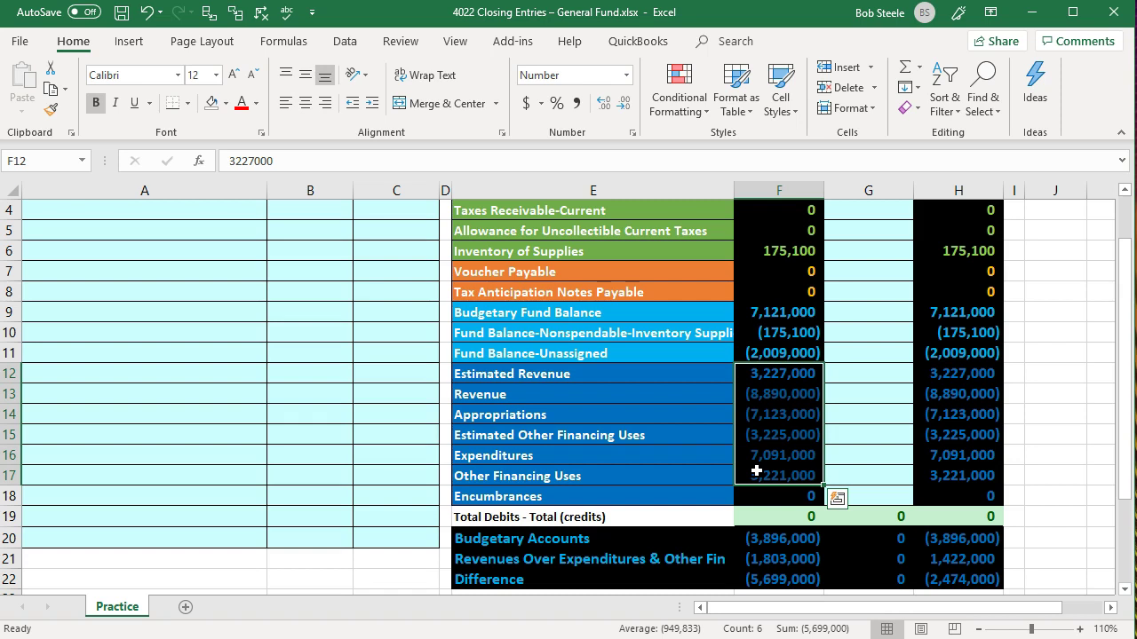
click(684, 353)
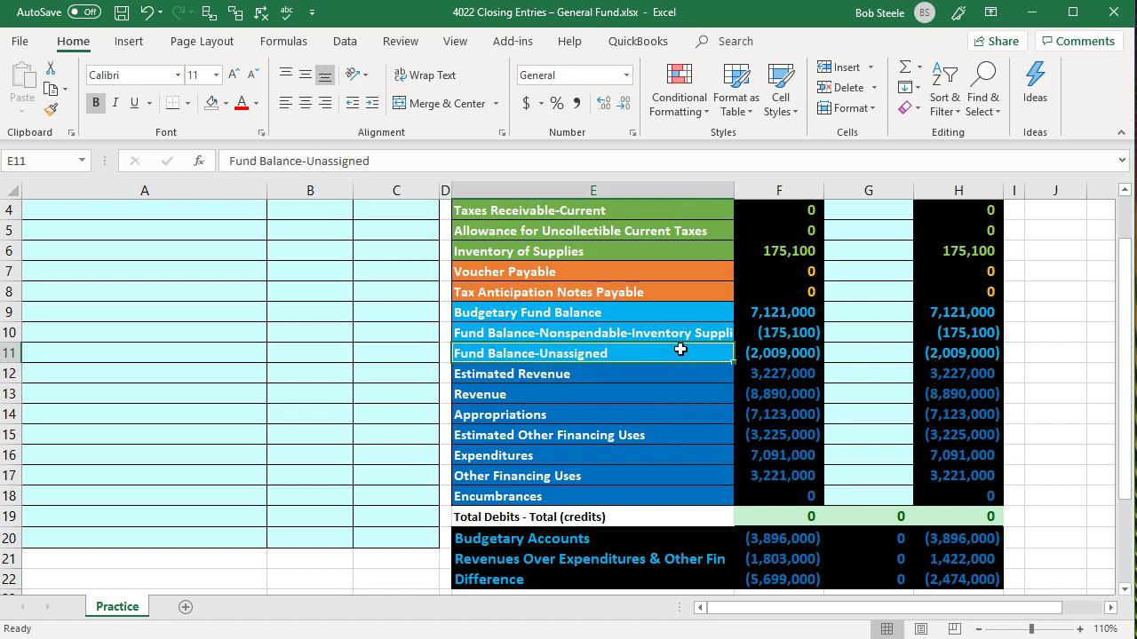
key(Down)
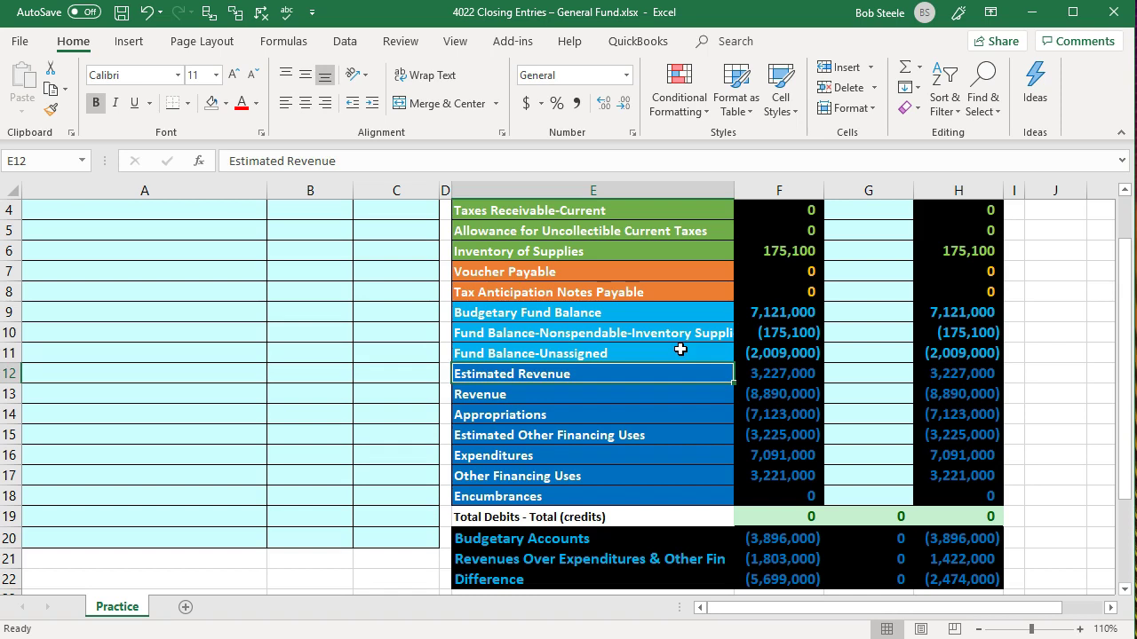
key(Up)
key(Up)
key(Up)
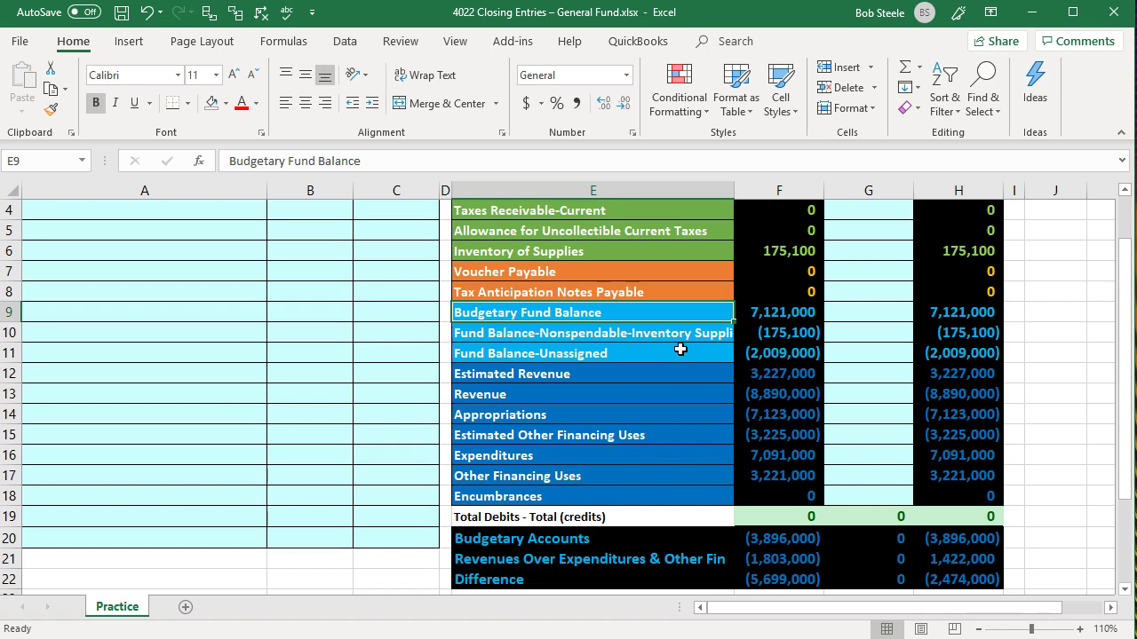
key(Down)
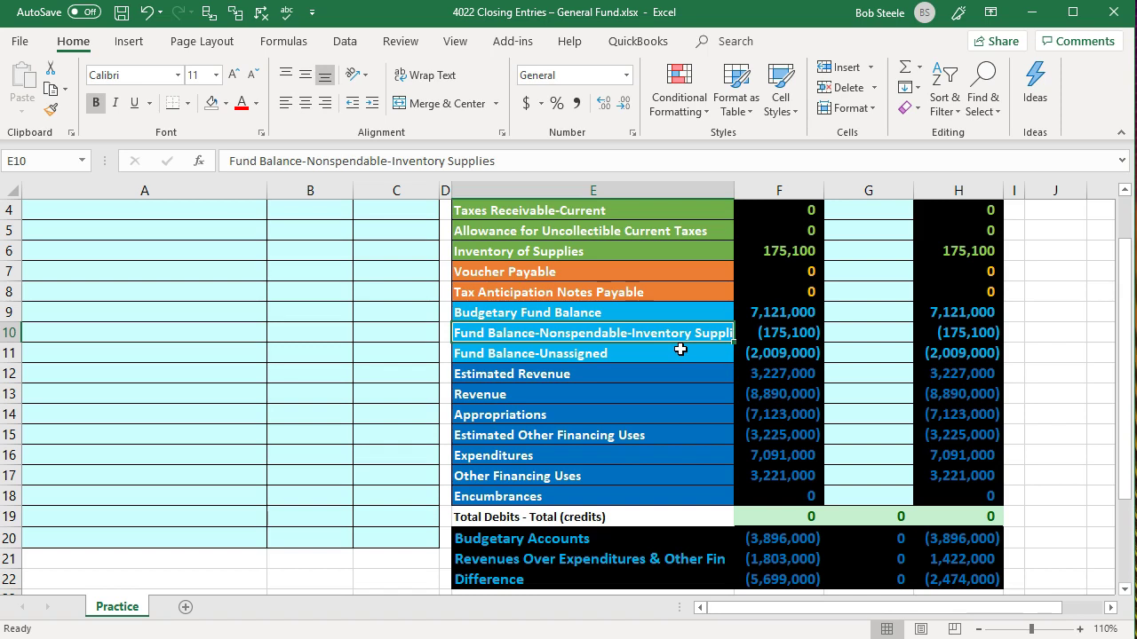
Examine the year-end physical count of supplies in row 24 and the nonspendable inventory fund balance and Appropriations accounts
click(746, 495)
scroll(746, 496, down, 2)
click(725, 508)
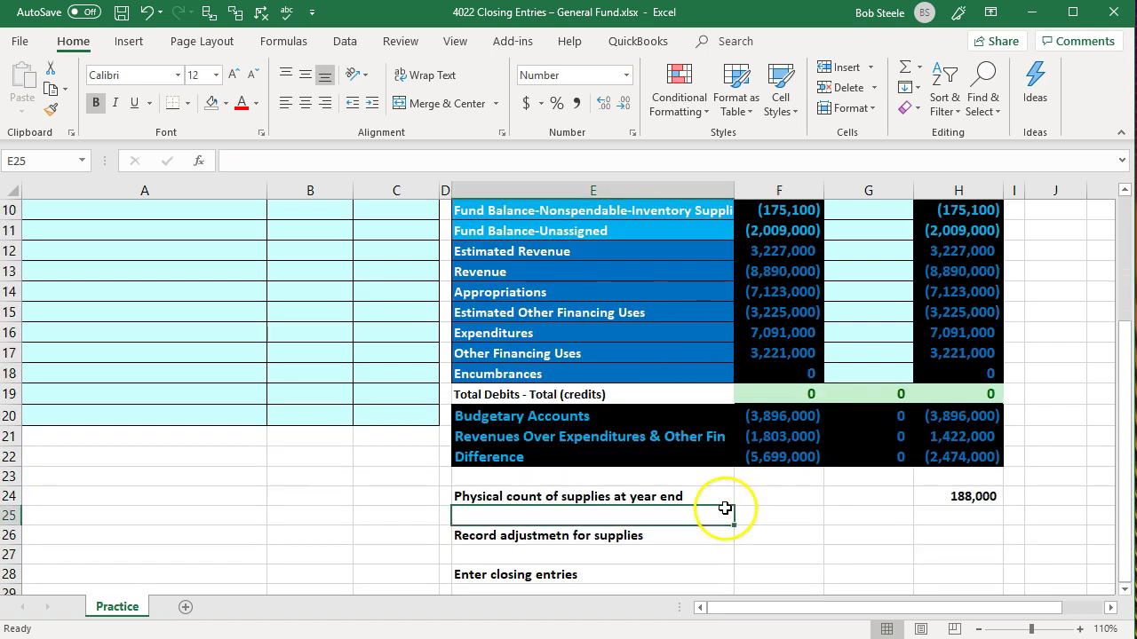
key(Right)
key(Right)
key(Right)
key(Up)
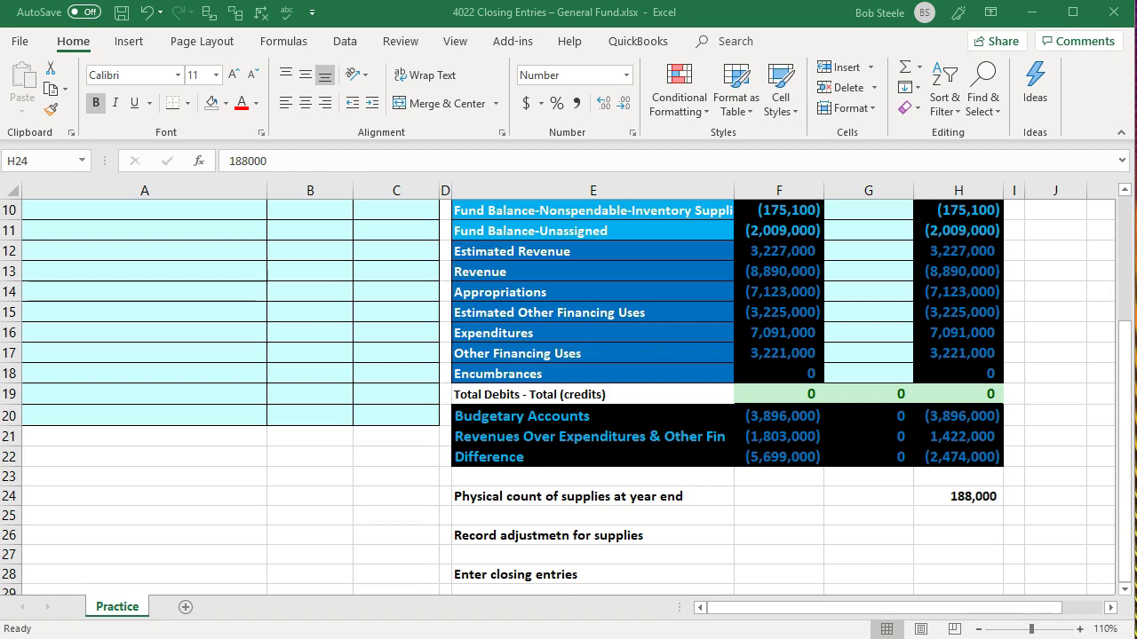
click(300, 525)
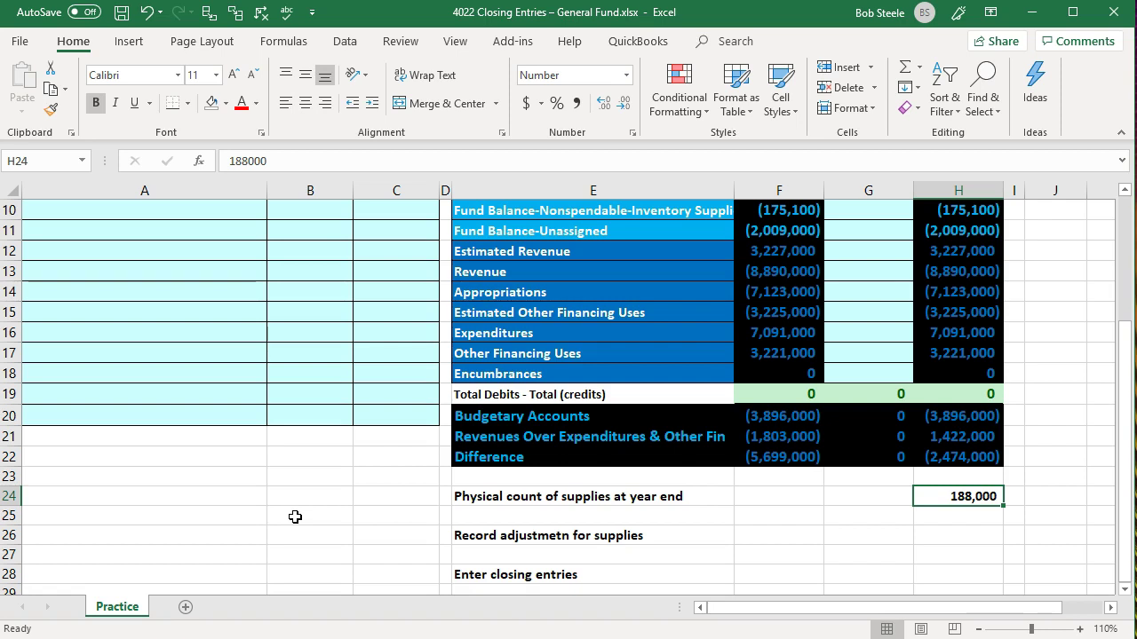
click(463, 293)
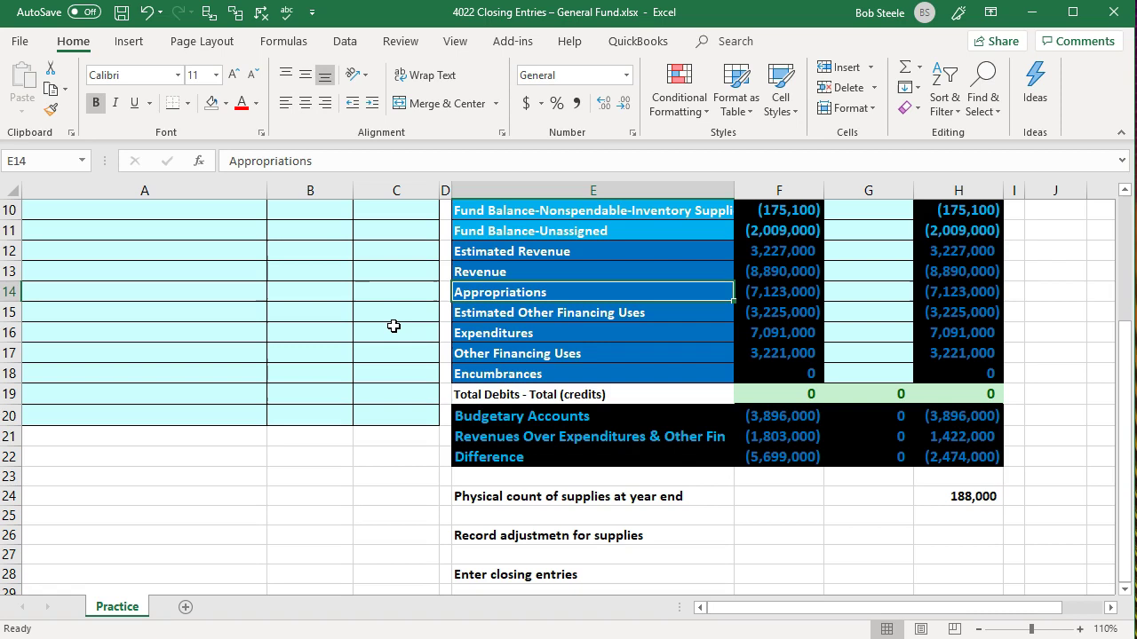
scroll(394, 326, up, 1)
click(470, 272)
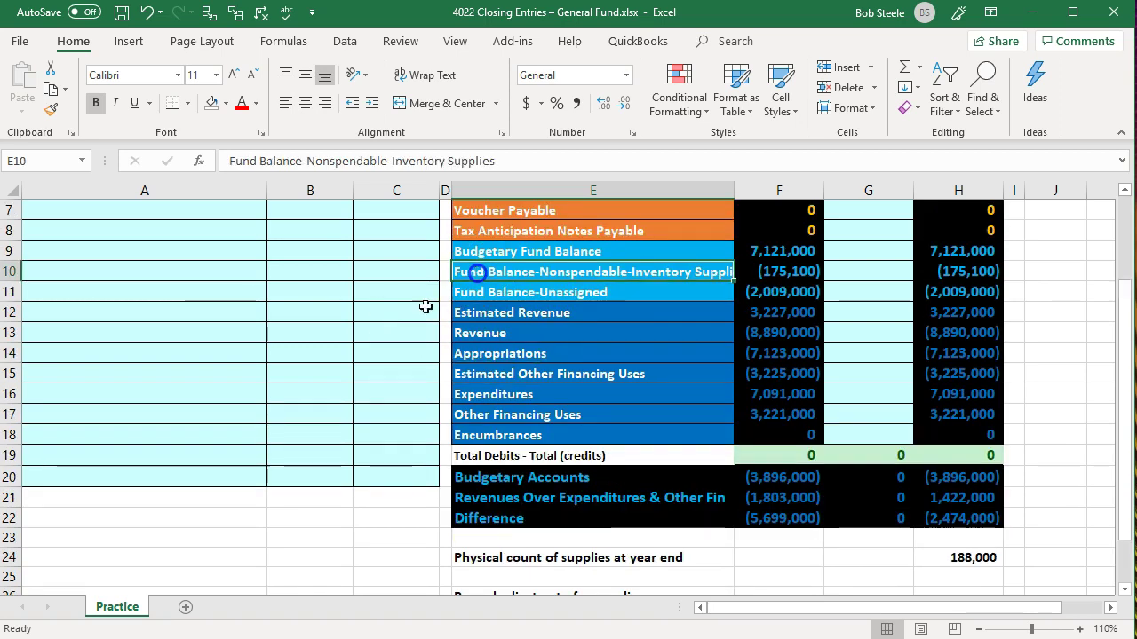
click(345, 360)
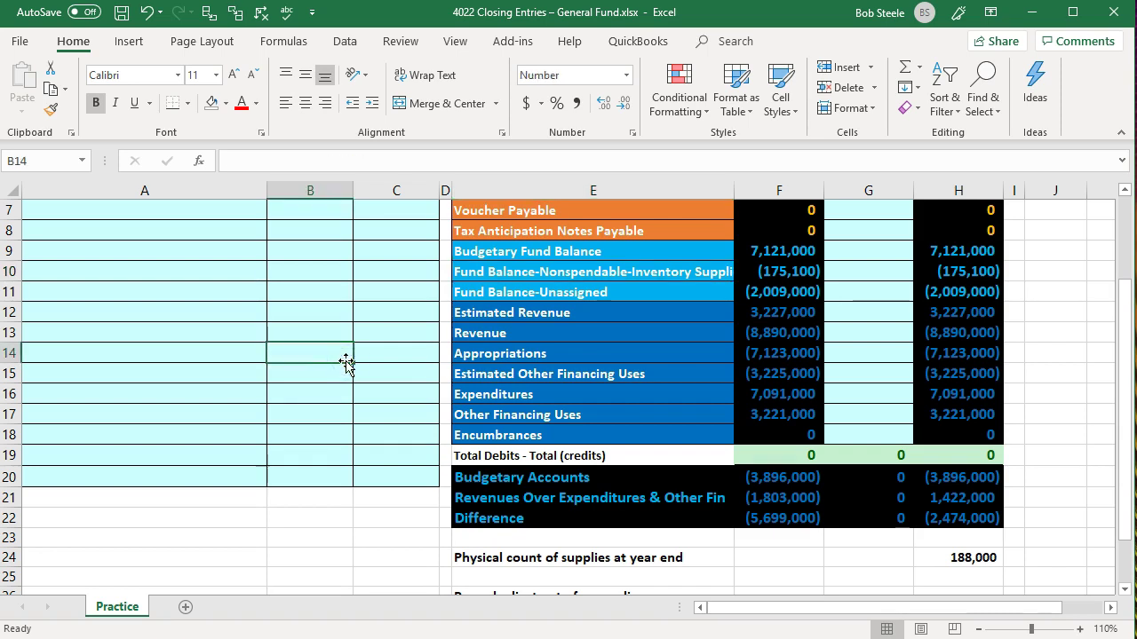
click(509, 353)
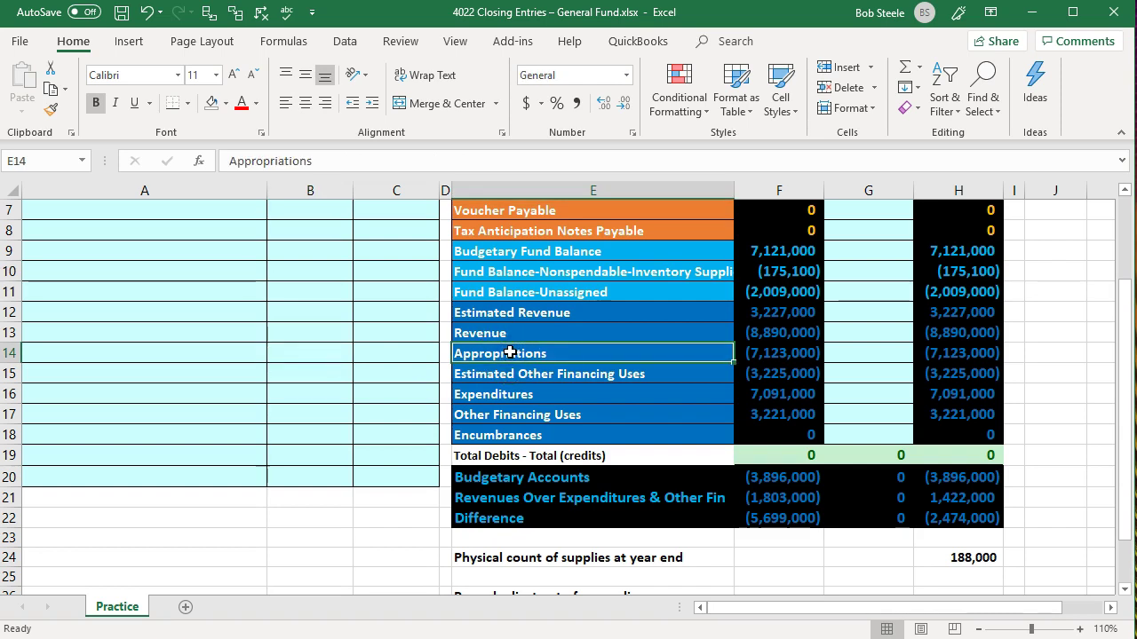
Look up the physical supplies count and the ending Inventory of Supplies balance, and subtract 175,100 from 188,000 in Calculator
click(966, 561)
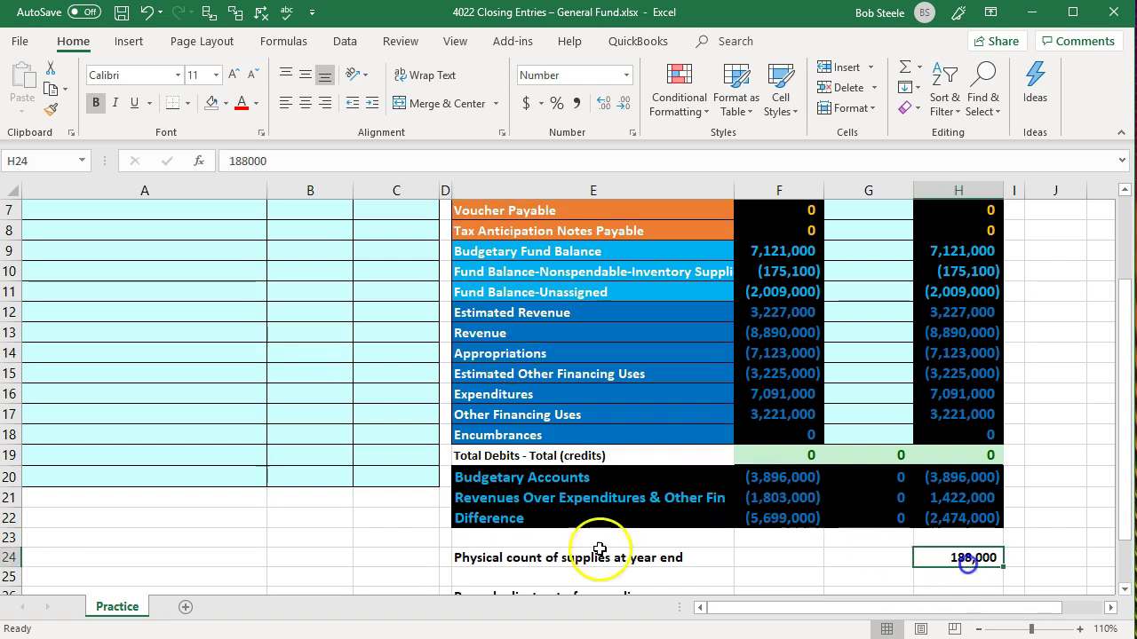
scroll(361, 538, up, 2)
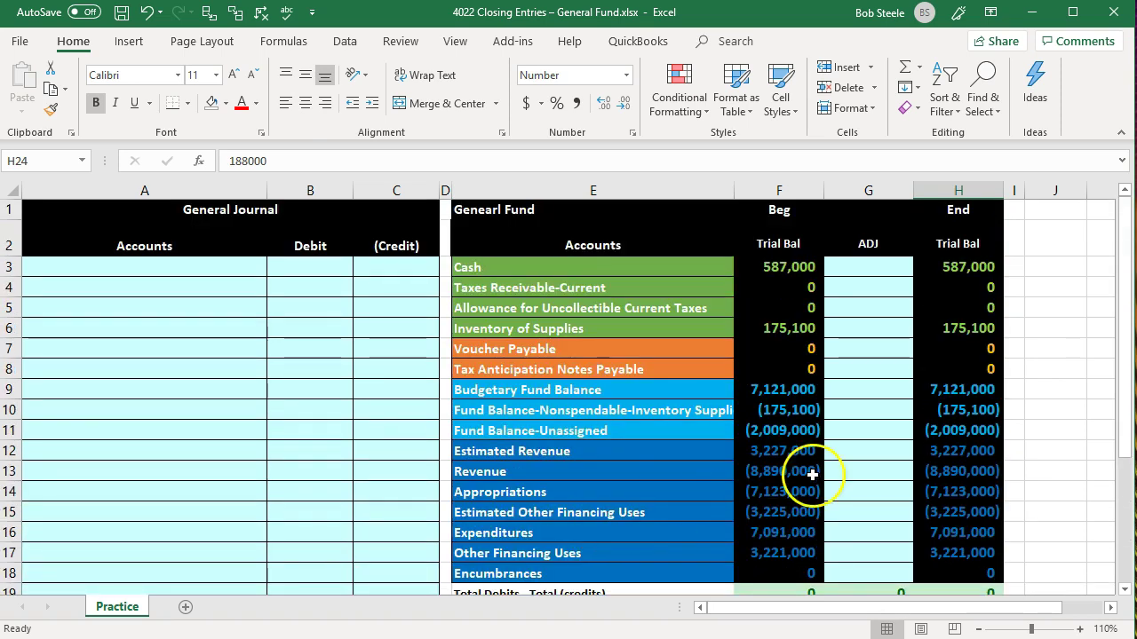
click(938, 338)
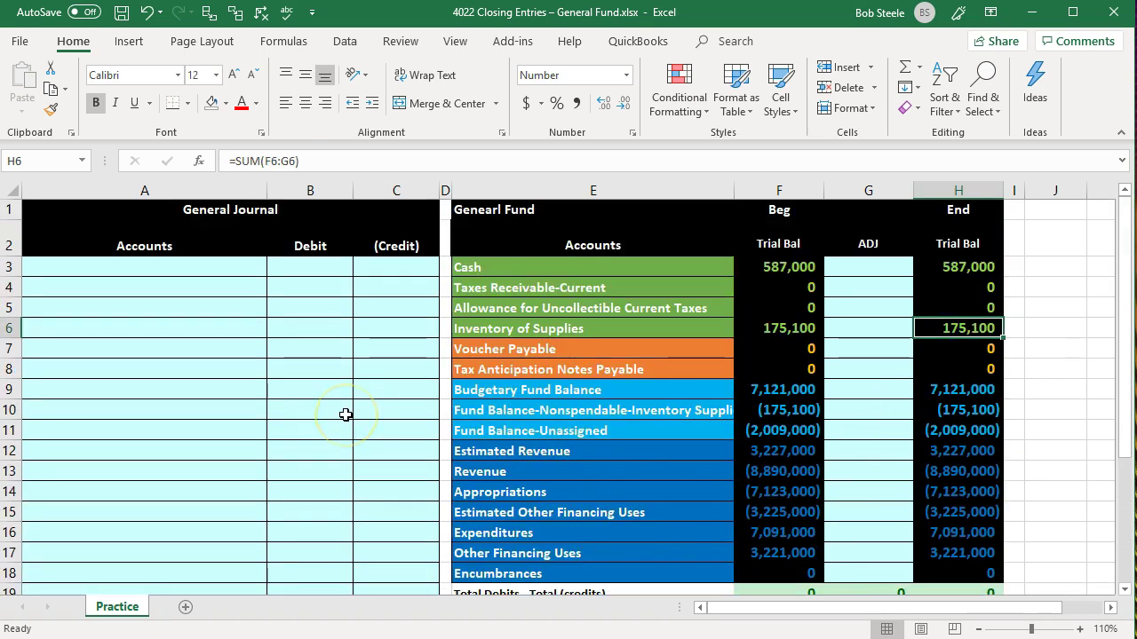
key(XF86Calculator)
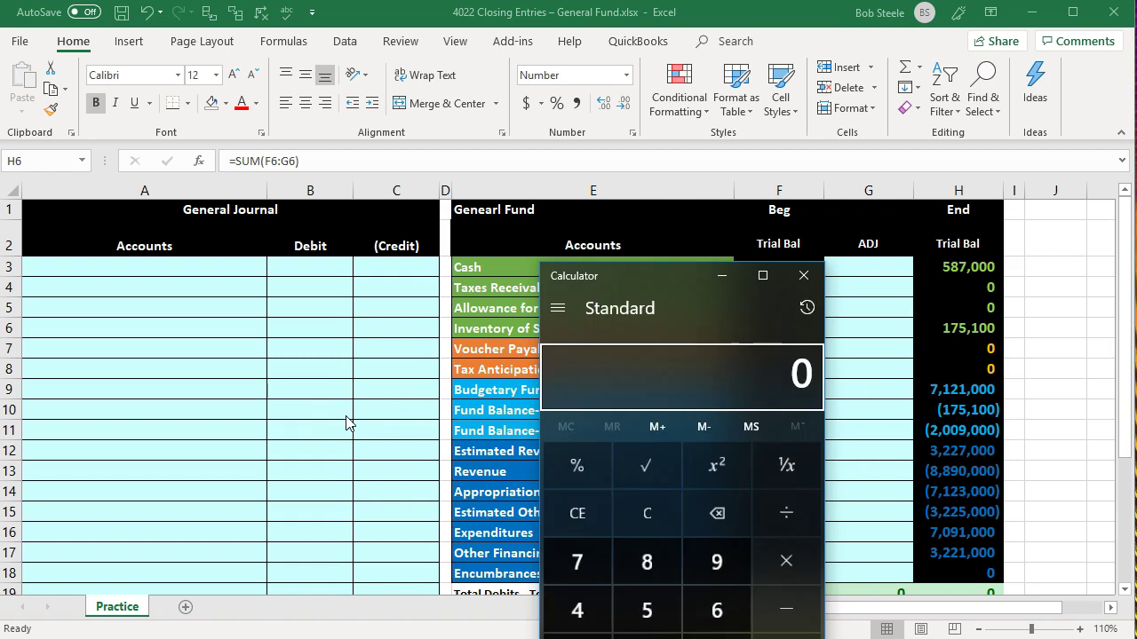
text(188)
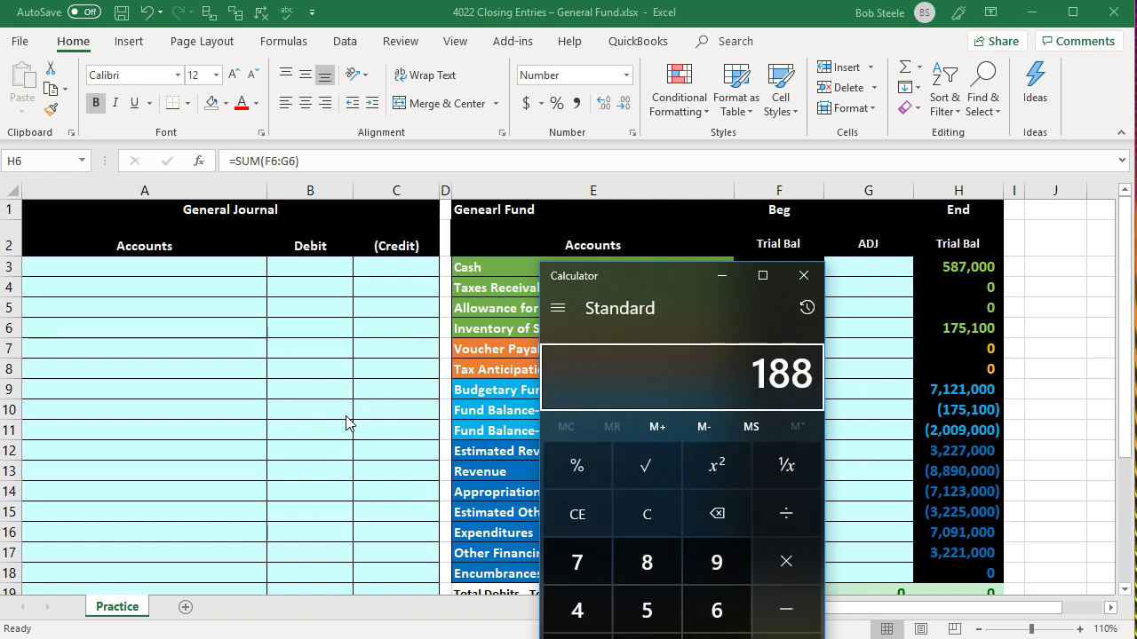
text(,000)
key(minus)
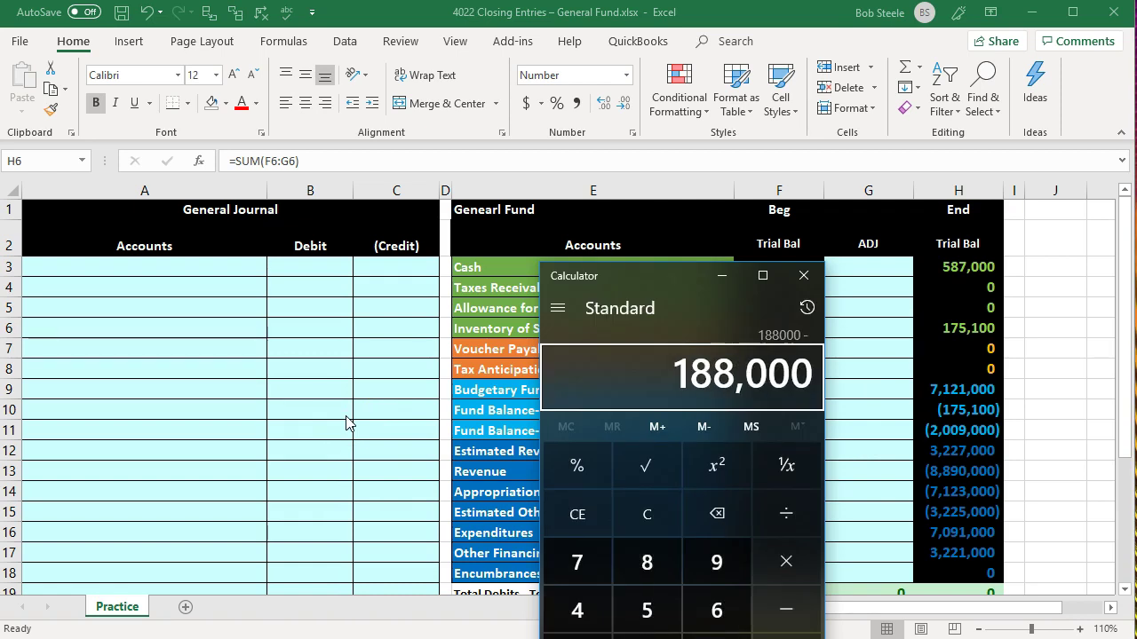
text(175100)
key(Return)
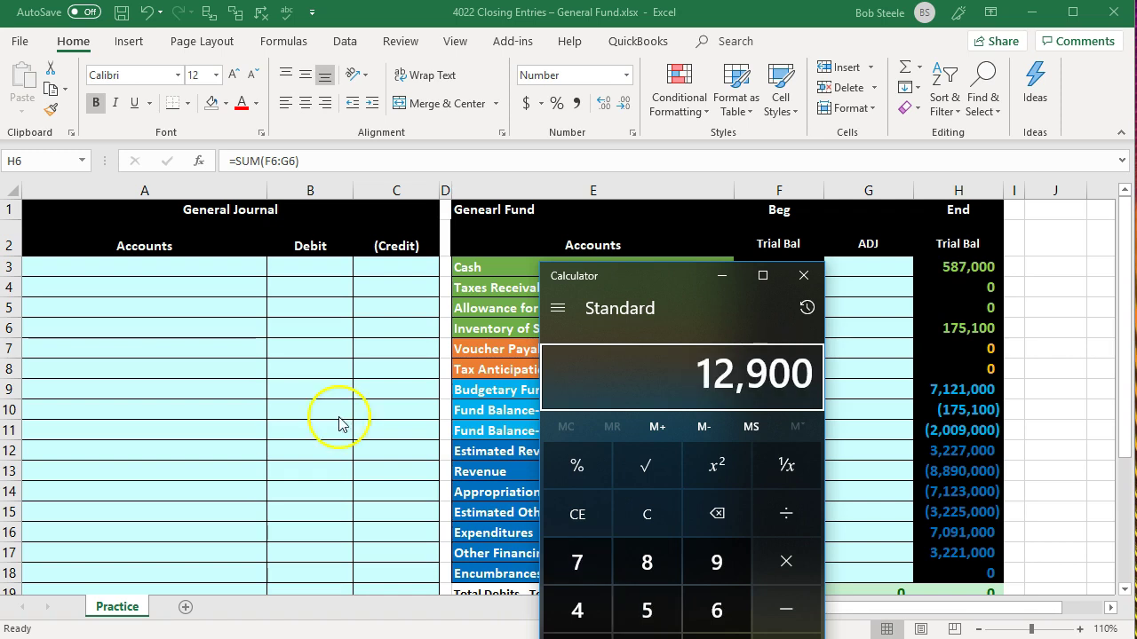
click(800, 277)
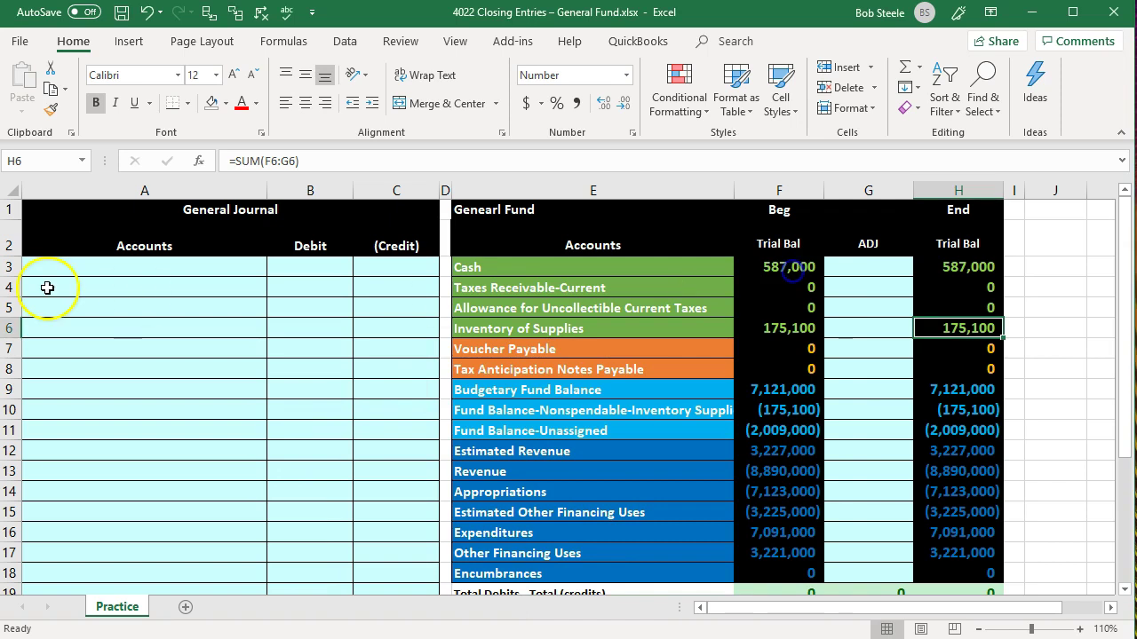
Enter a formula in A3 of the general journal that references the Inventory of Supplies account name in E6
click(57, 277)
text(=)
key(Right)
key(Right)
key(Right)
key(Right)
key(Down)
key(Down)
key(Down)
key(Return)
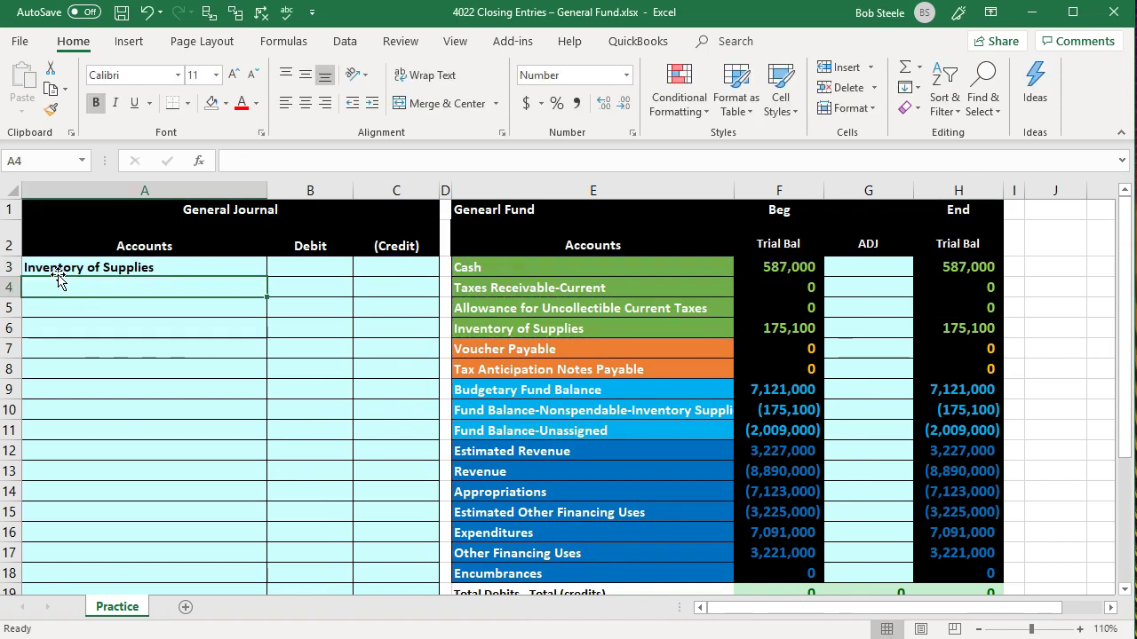
Enter a debit of 12,900 for Inventory of Supplies in B3
key(Up)
key(Right)
text(12900)
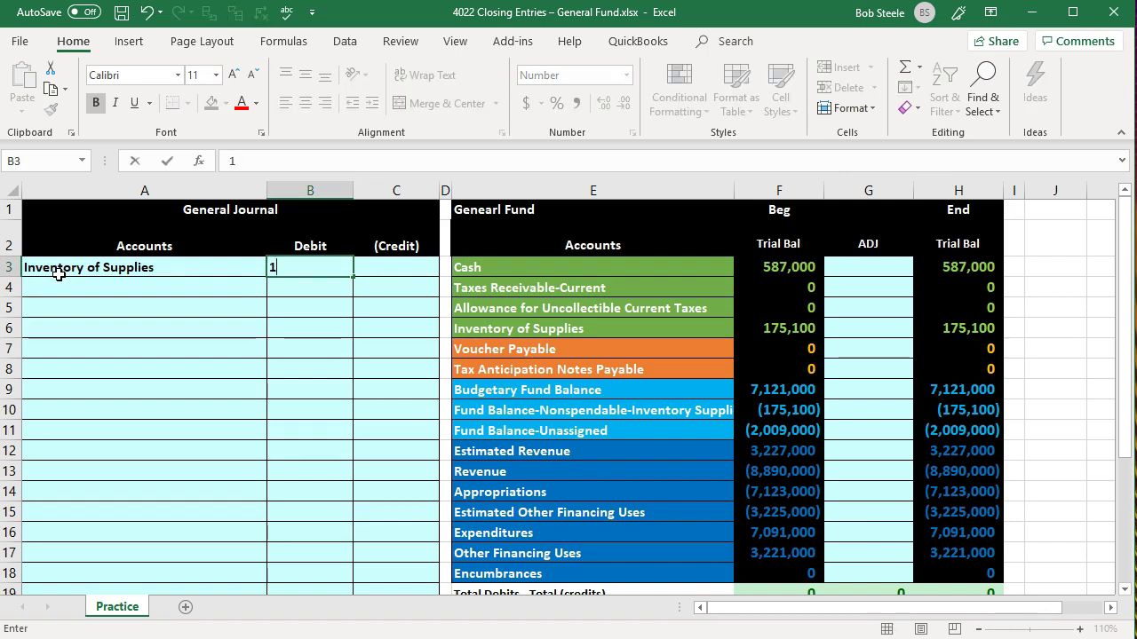
key(Return)
Enter the formula =E10 in A4 to bring the Fund Balance-Nonspendable-Inventory Supplies account name into the journal
click(59, 279)
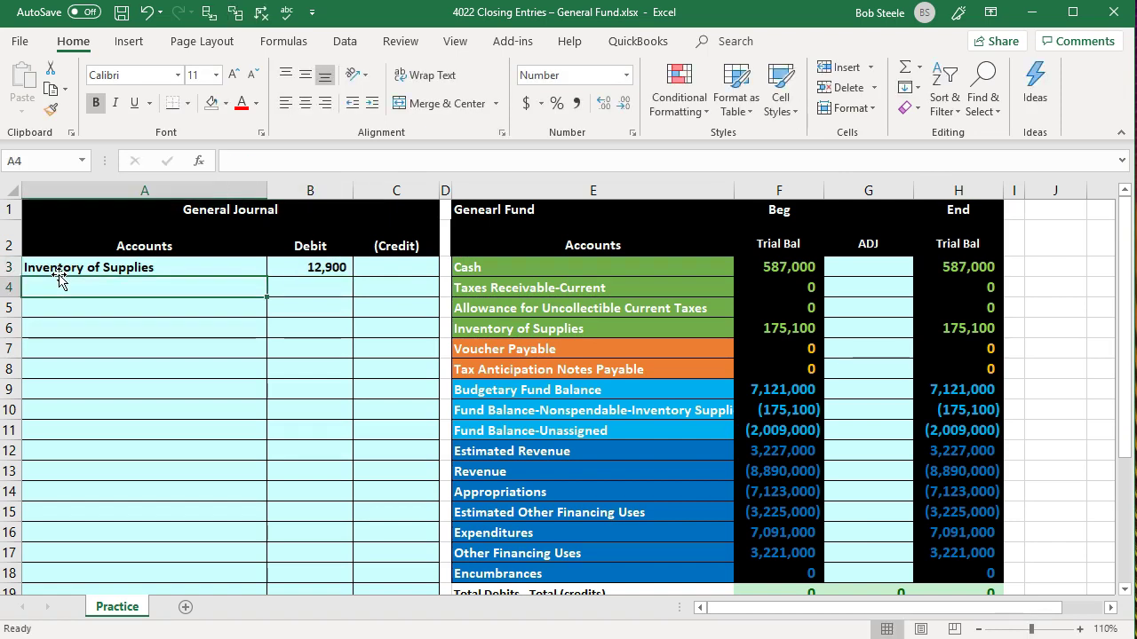
text(=)
key(Right)
key(Right)
key(Right)
key(Down)
key(Down)
key(Down)
key(Down)
key(Down)
key(Down)
key(Right)
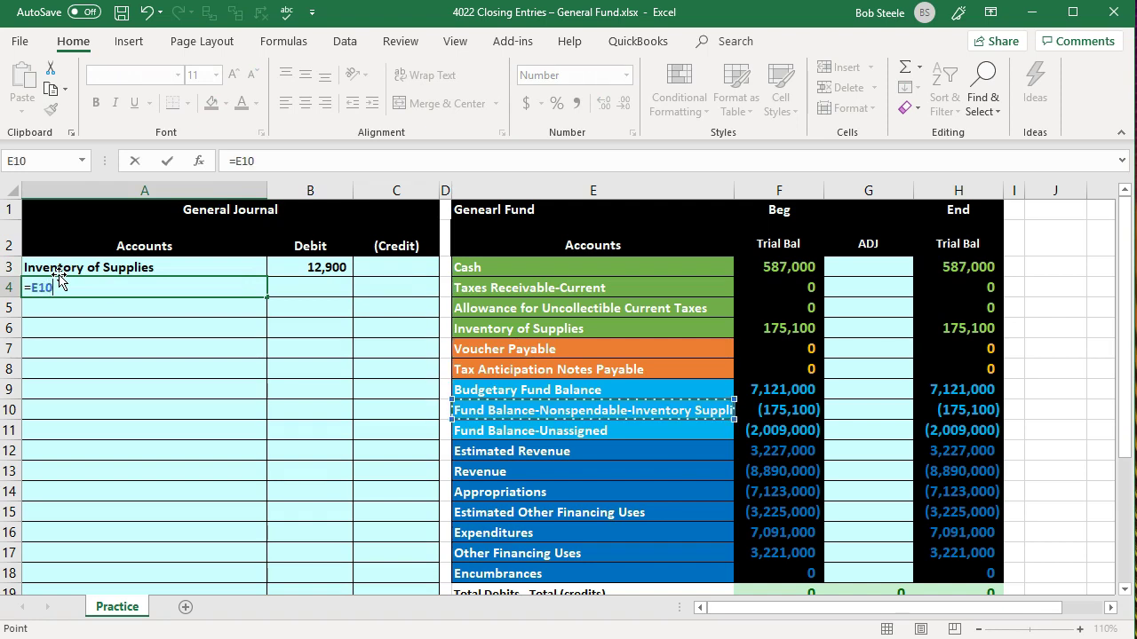
key(Return)
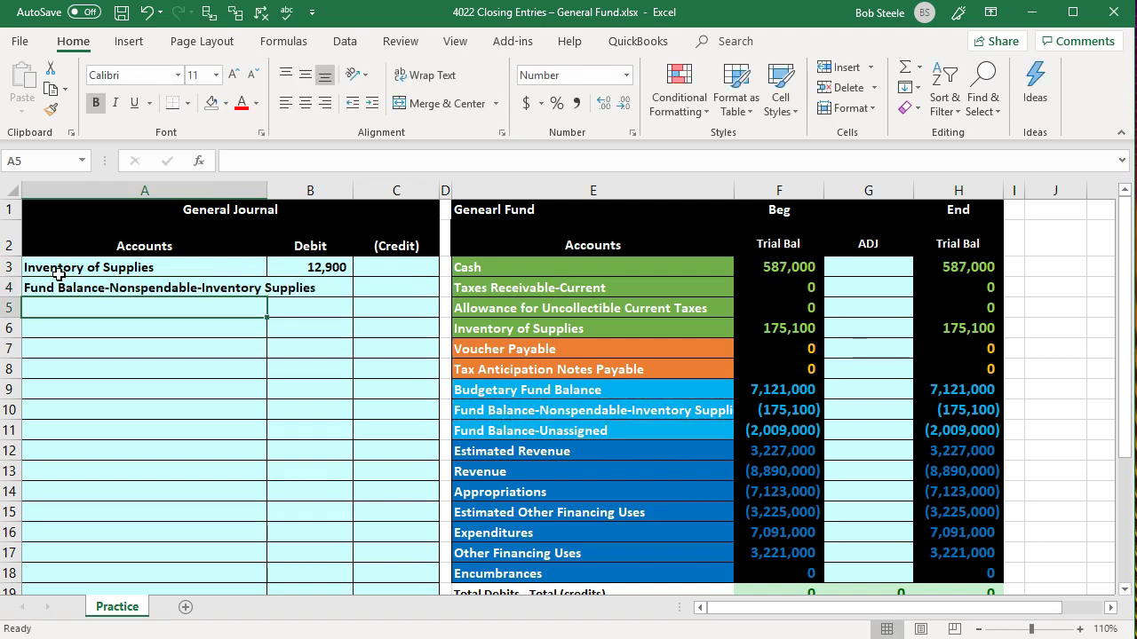
Enter the credit for Fund Balance-Nonspendable-Inventory Supplies in C4 as the negative of the debit in B3
key(Right)
key(Right)
key(Up)
key(Left)
key(Up)
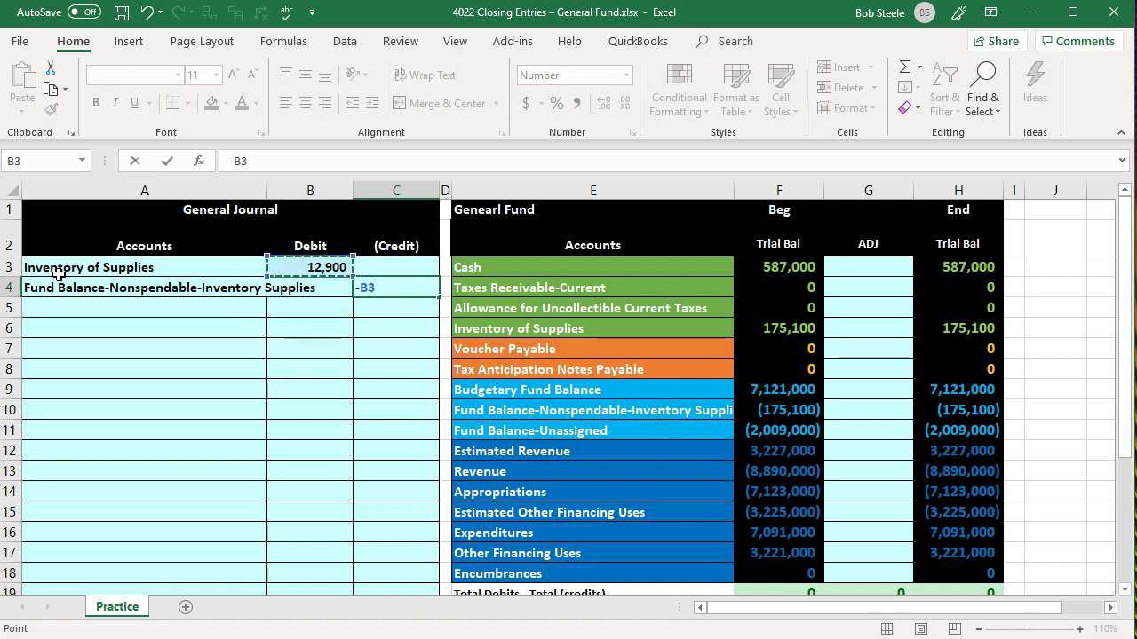
key(Return)
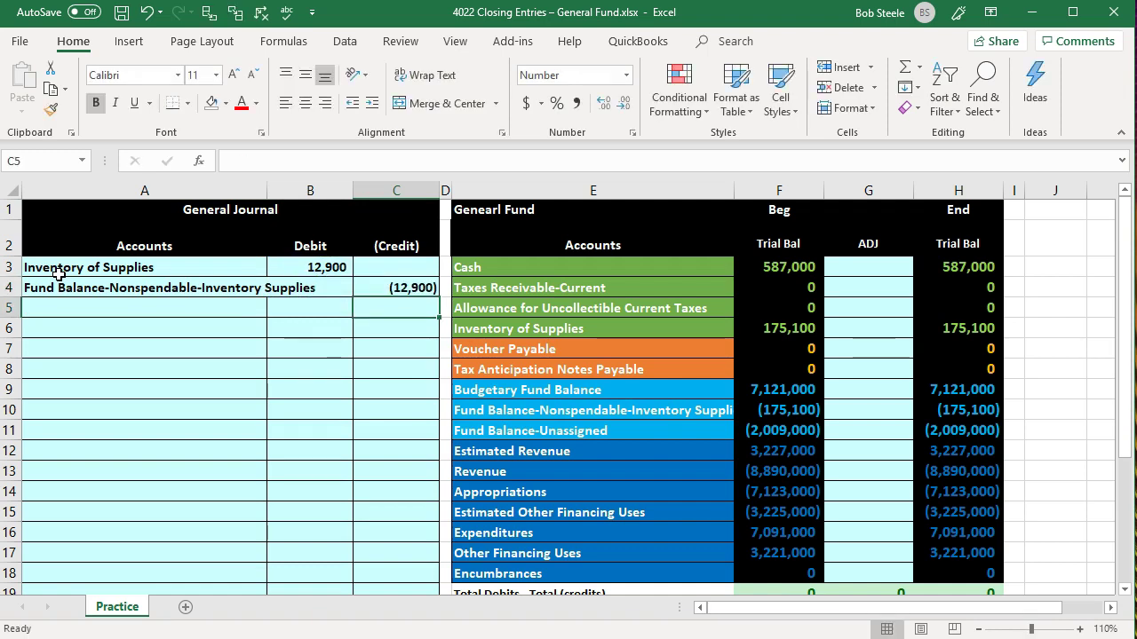
Post the supplies debit to the Inventory of Supplies adjustment cell G6 with the formula =B3
key(Right)
key(Right)
key(Right)
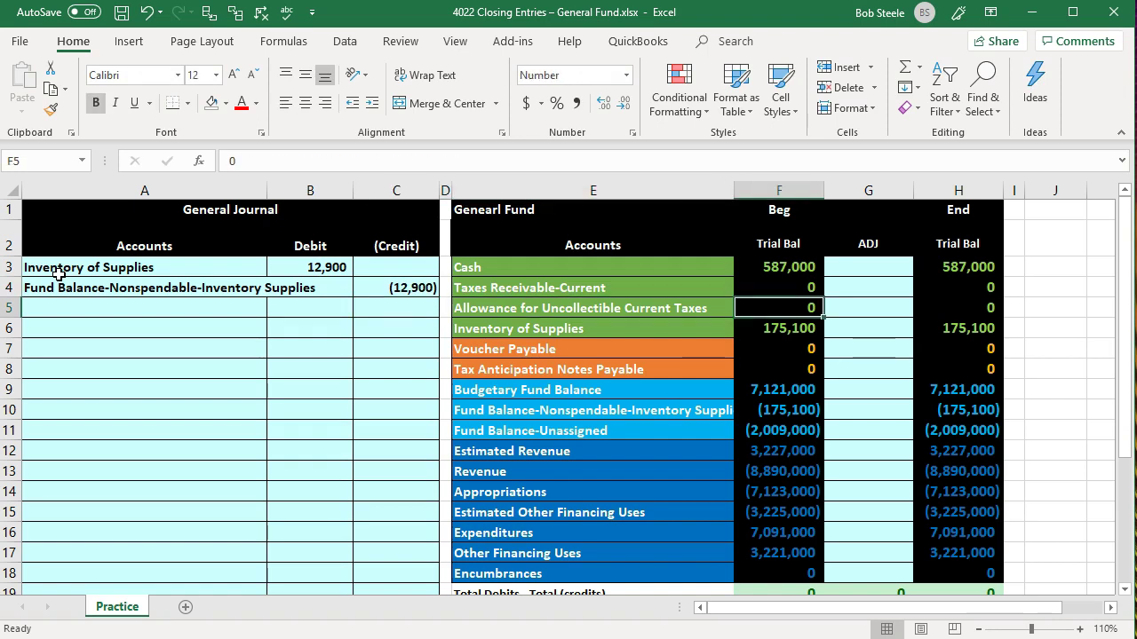
click(856, 331)
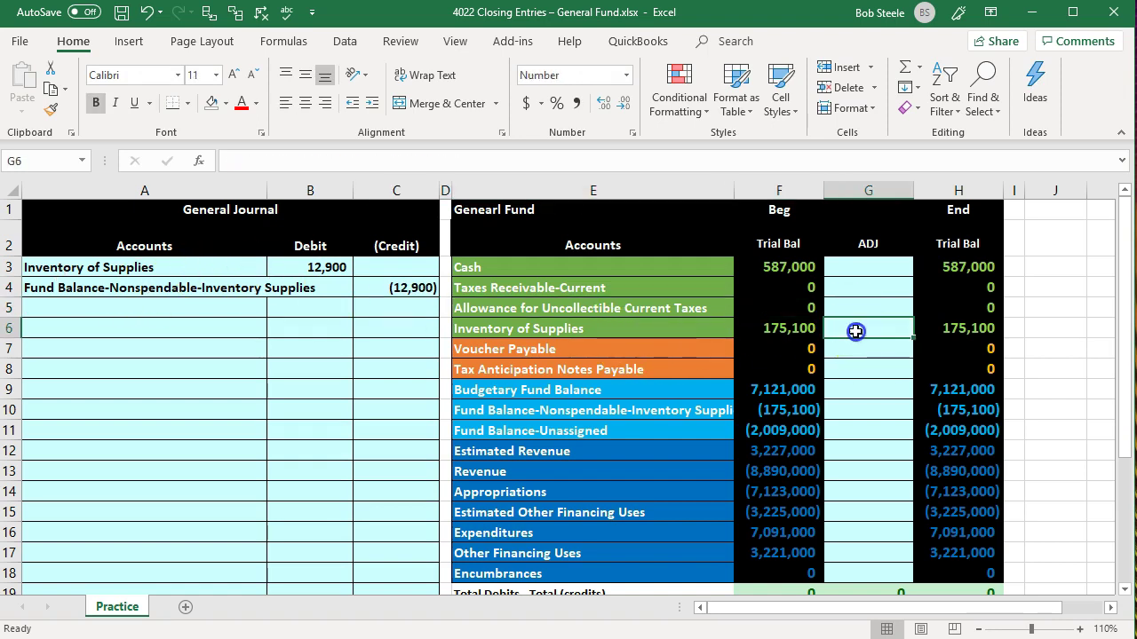
text(=)
key(Left)
key(Left)
key(Left)
key(Left)
key(Left)
key(Up)
key(Up)
key(Up)
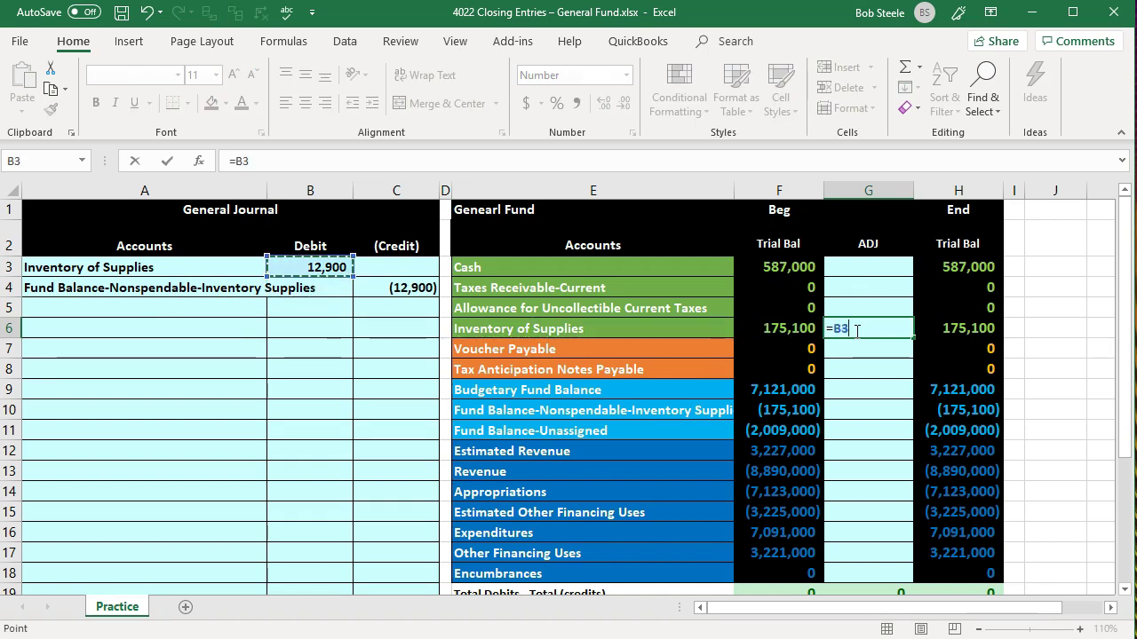
key(Return)
Post the credit to the Fund Balance-Nonspendable-Inventory Supplies adjustment cell G10 with the formula =C4
click(236, 291)
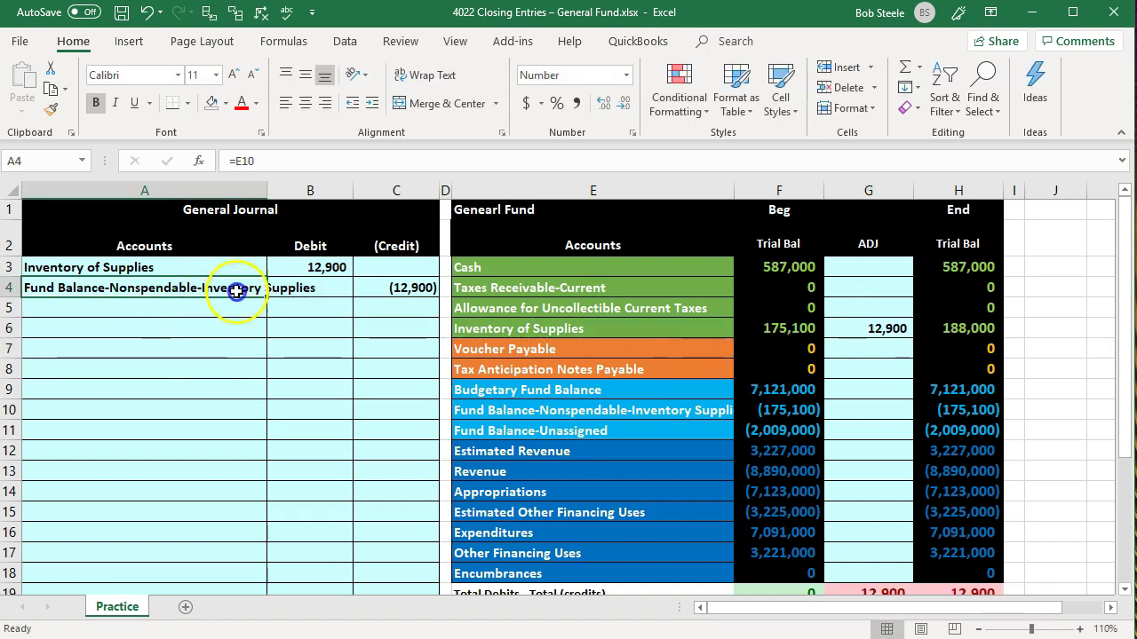
click(526, 404)
key(Right)
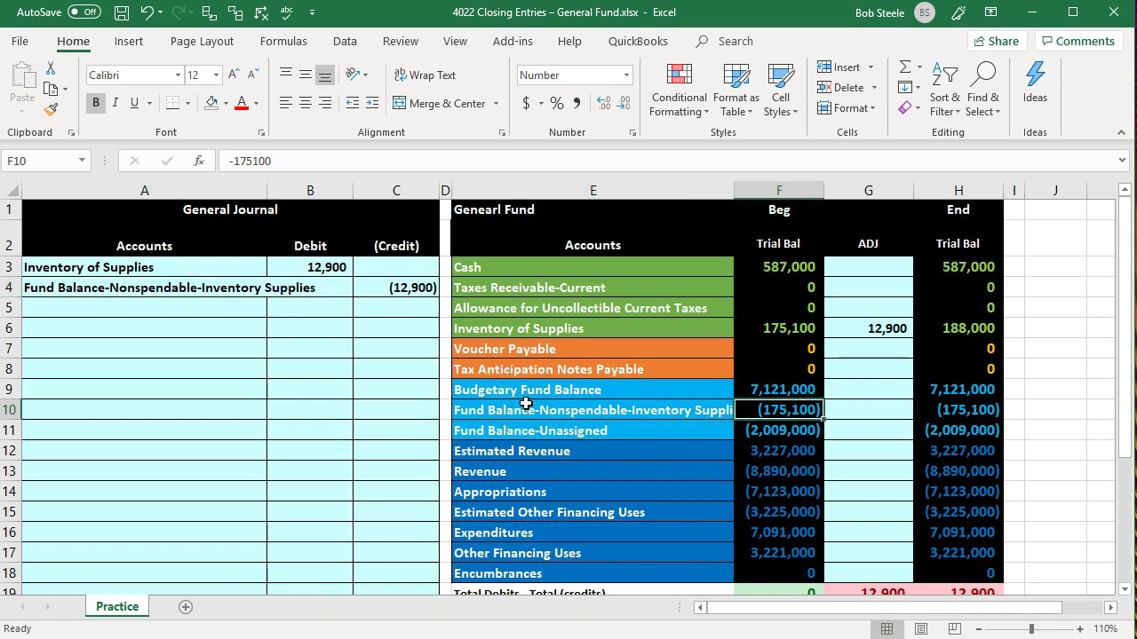
key(Right)
text(=)
key(Left)
key(Left)
key(Left)
key(Left)
key(Up)
key(Up)
key(Up)
key(Up)
key(Up)
key(Up)
key(Return)
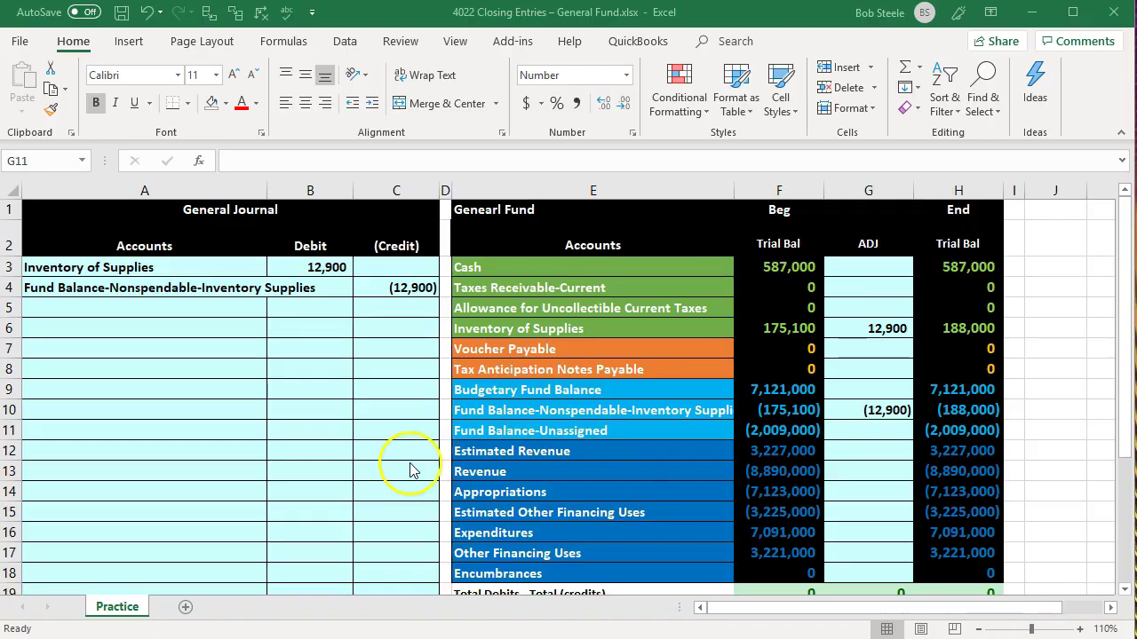
Examine the beginning trial balance formulas for Budgetary Accounts, Difference, and Revenues Over Expenditures in F20 through F22
scroll(423, 487, down, 1)
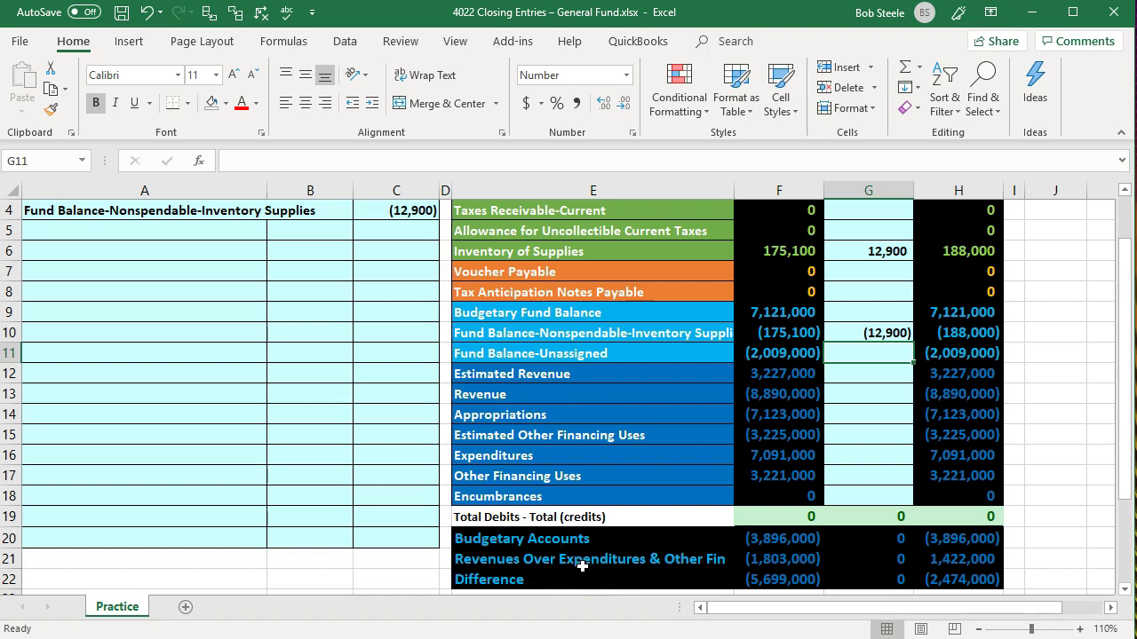
double_click(791, 537)
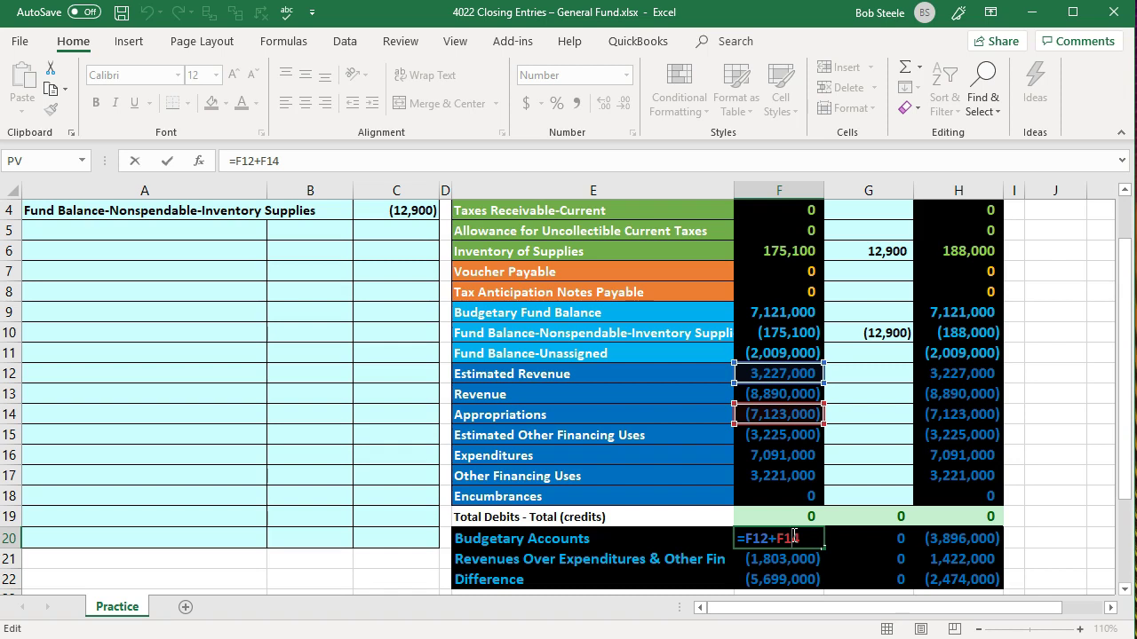
key(Return)
double_click(786, 579)
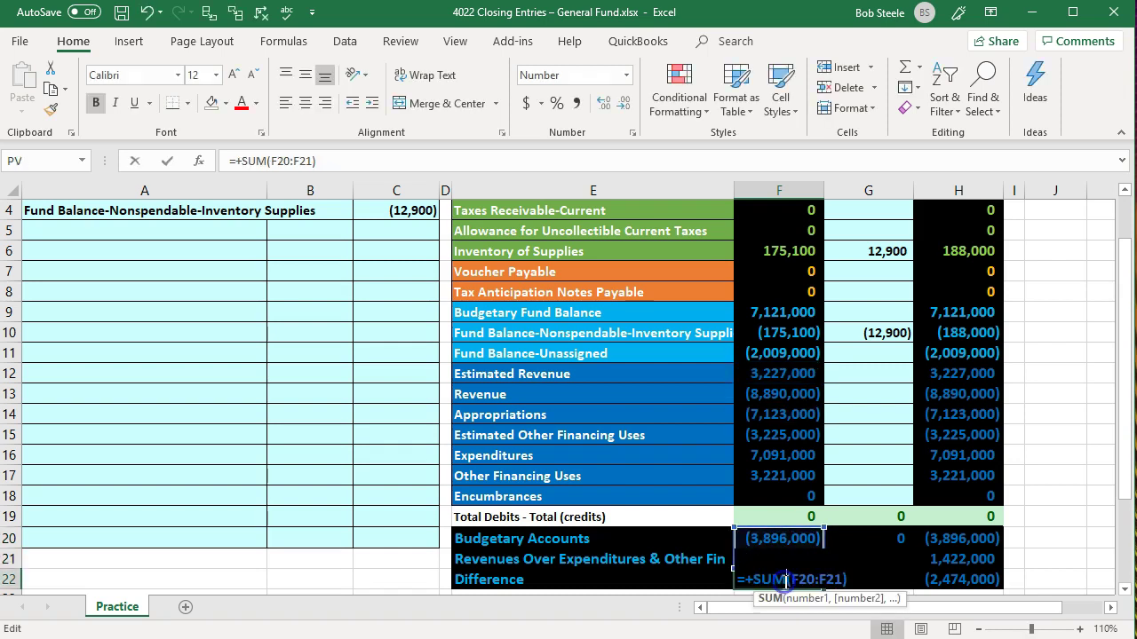
key(Return)
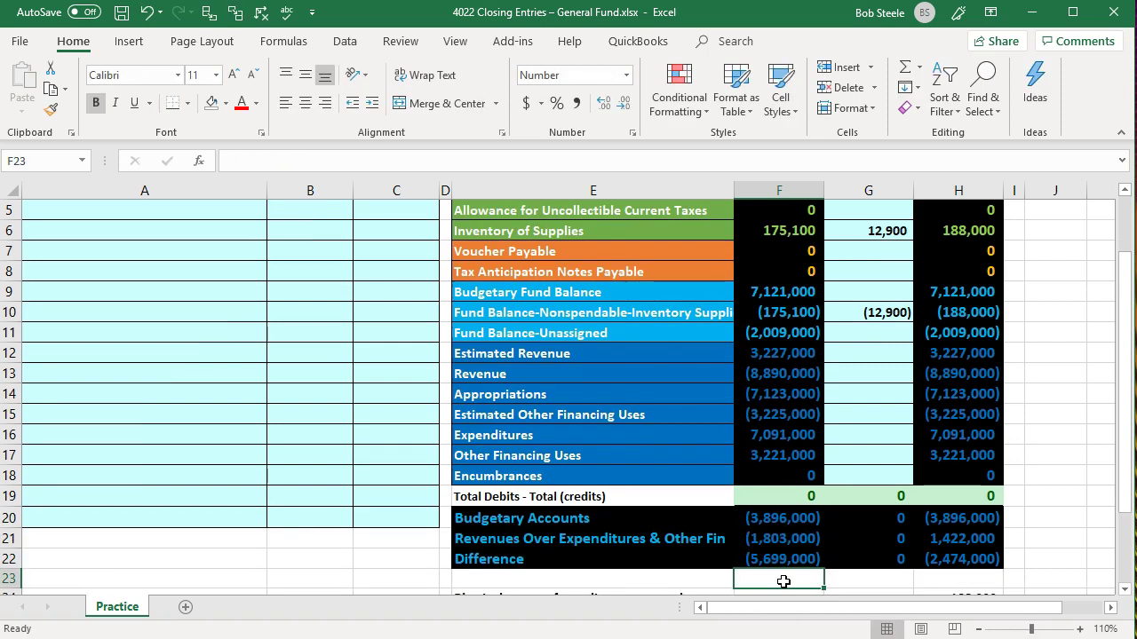
double_click(762, 532)
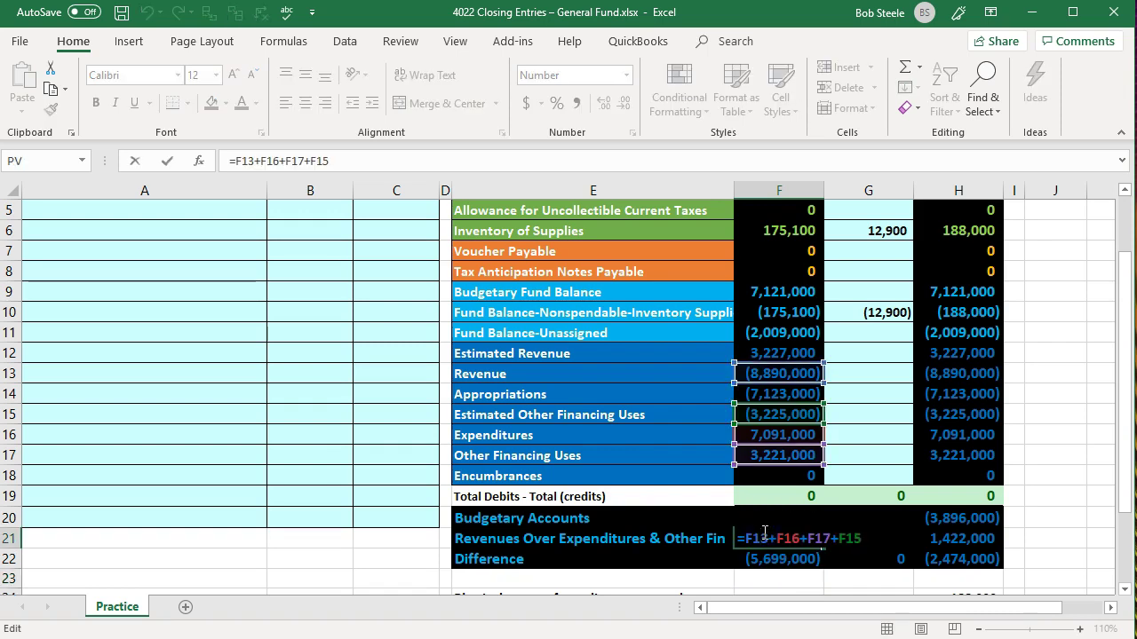
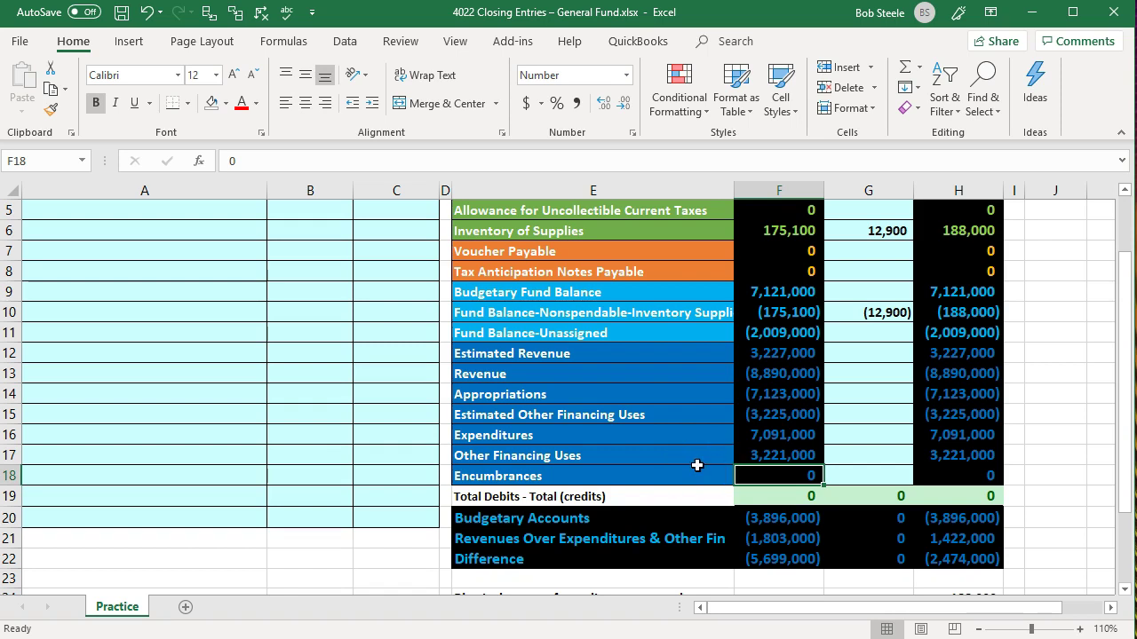
Fill D9 and D12 yellow to mark the Budgetary Fund Balance and Estimated Revenue accounts
click(445, 476)
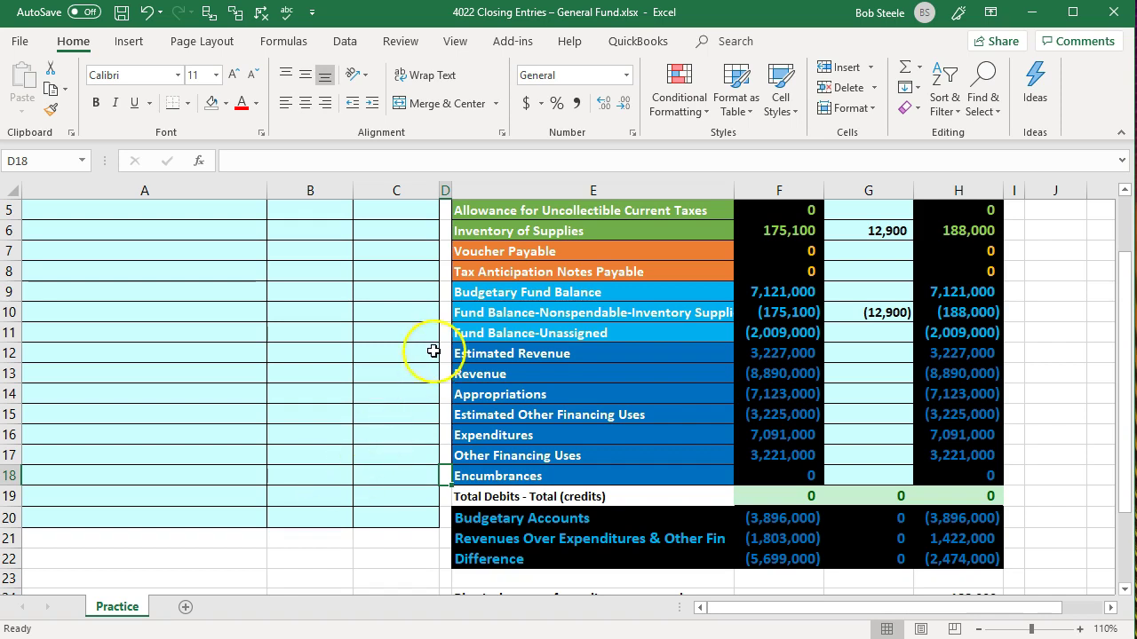
click(443, 290)
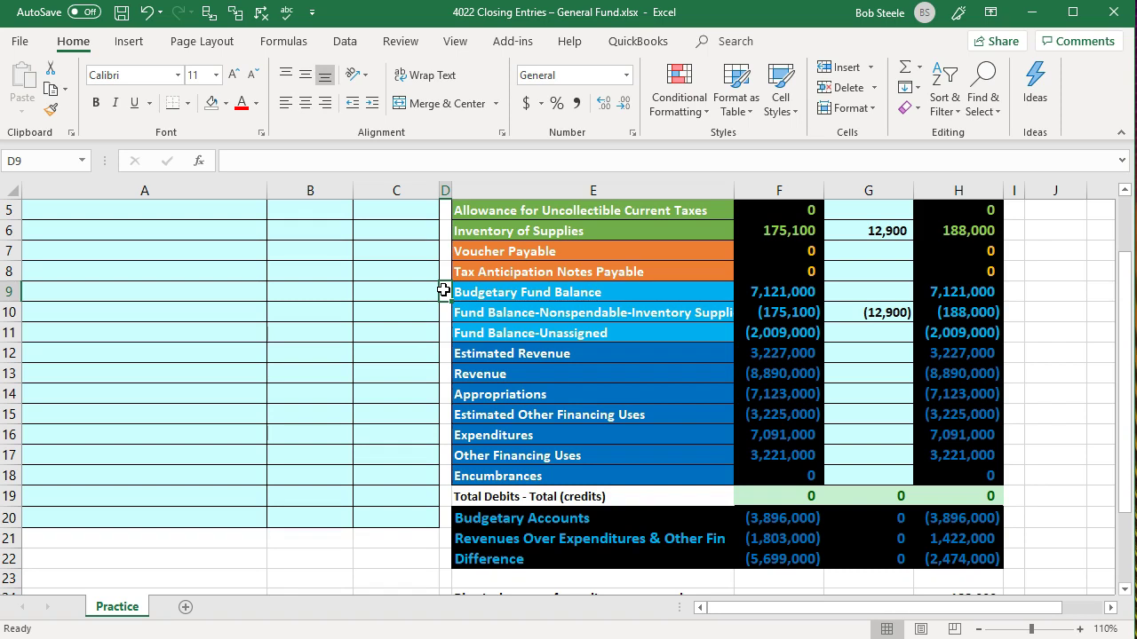
right_click(444, 290)
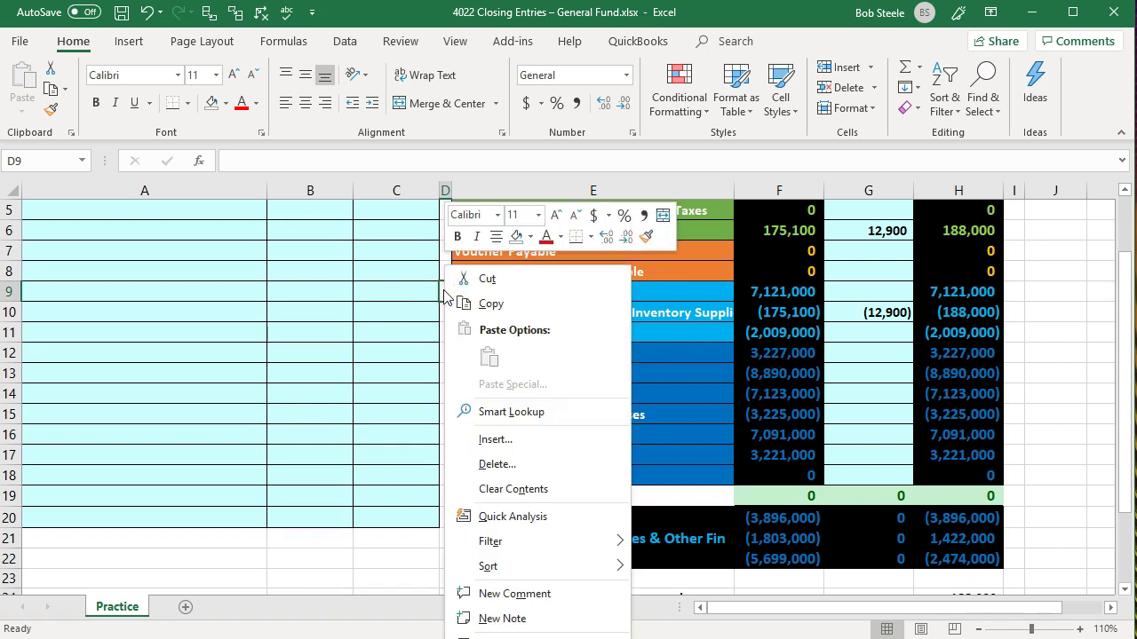
click(528, 236)
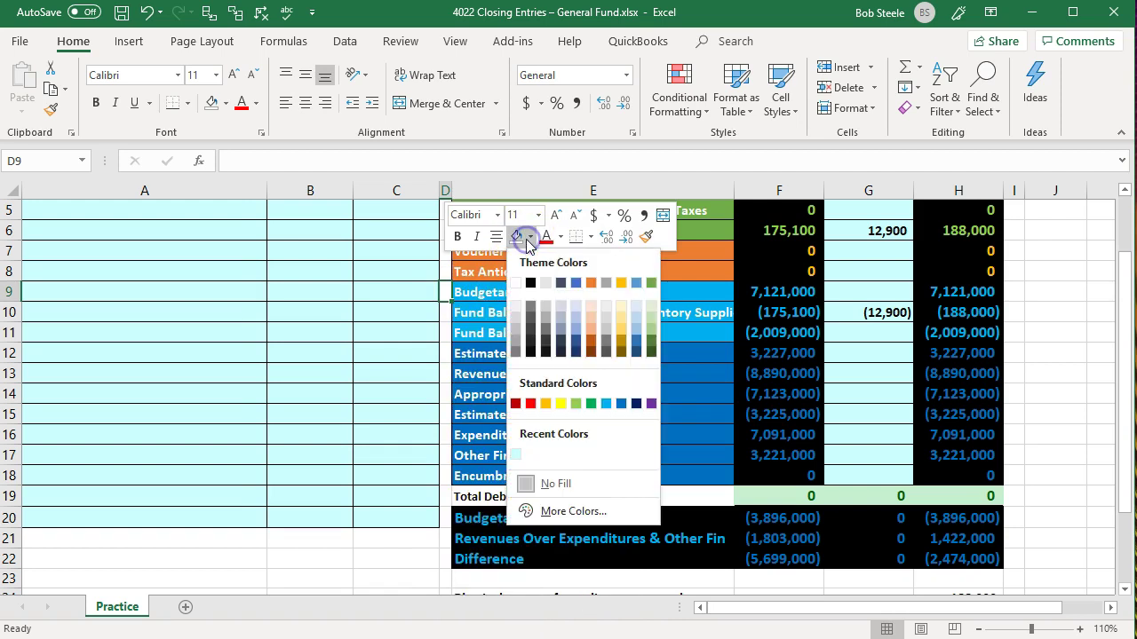
click(560, 404)
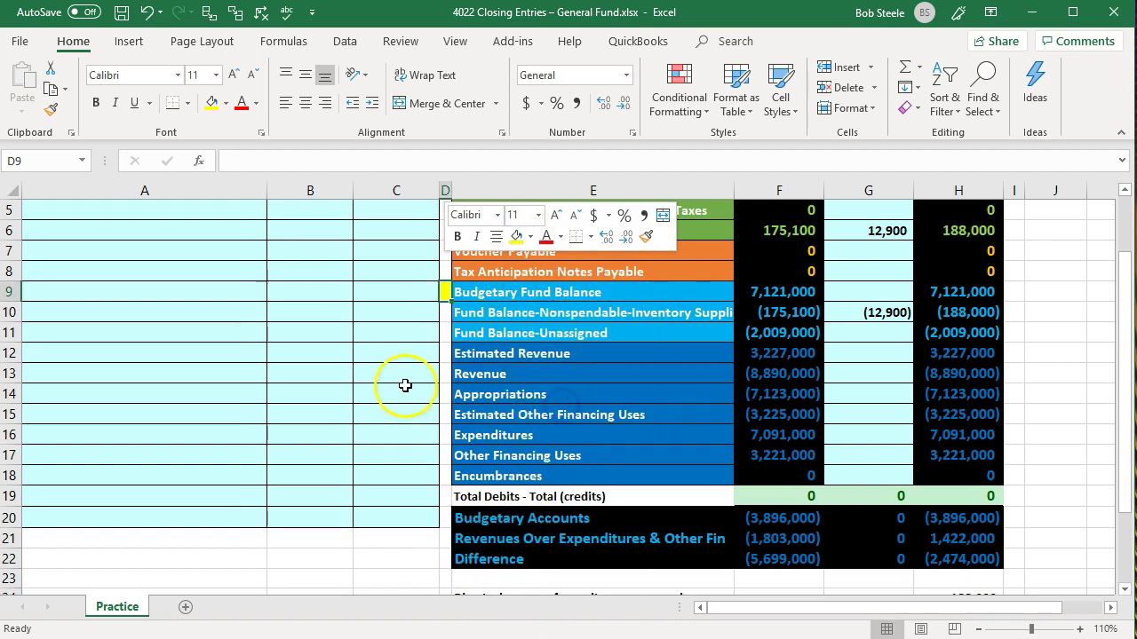
right_click(442, 354)
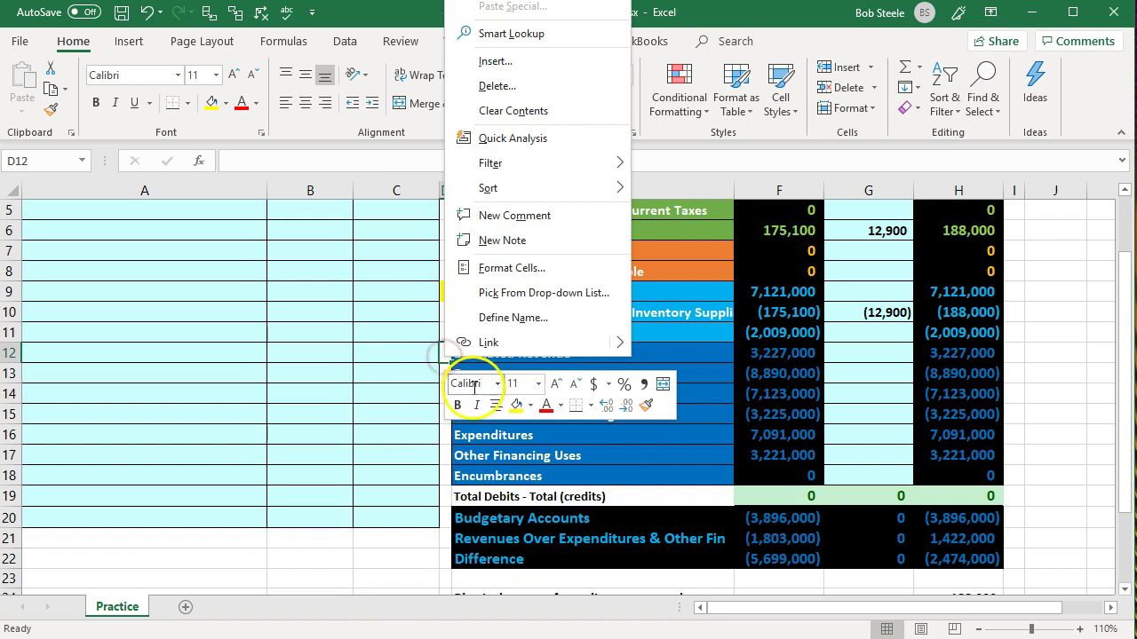
click(514, 405)
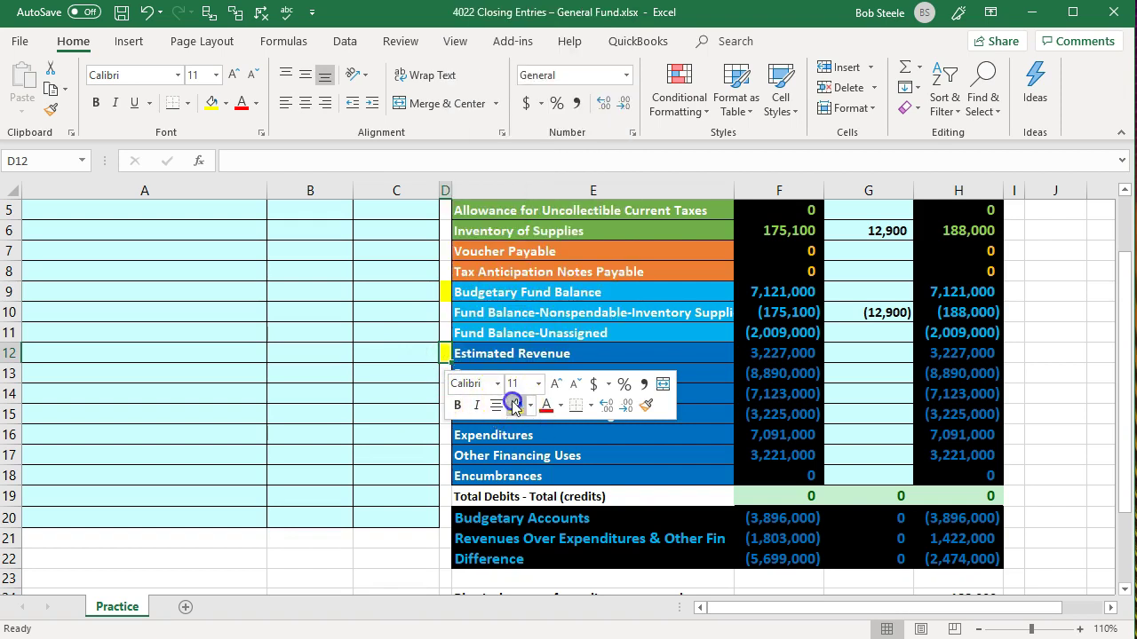
Fill D14 and D15 yellow to mark the Appropriations and Estimated Other Financing Uses accounts
click(799, 357)
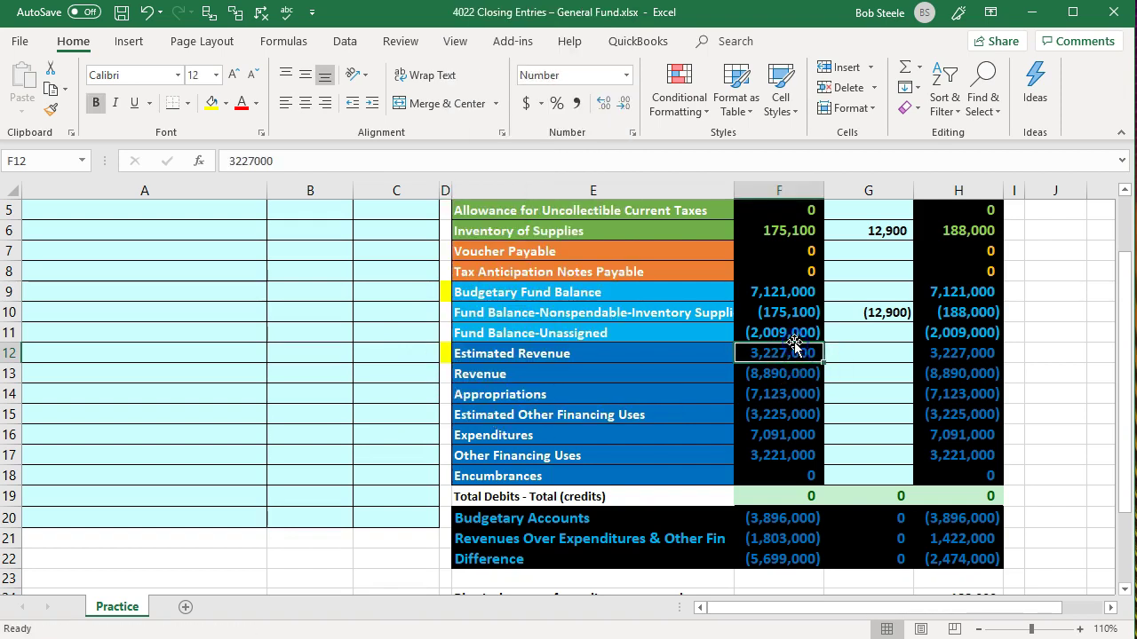
click(447, 394)
right_click(447, 396)
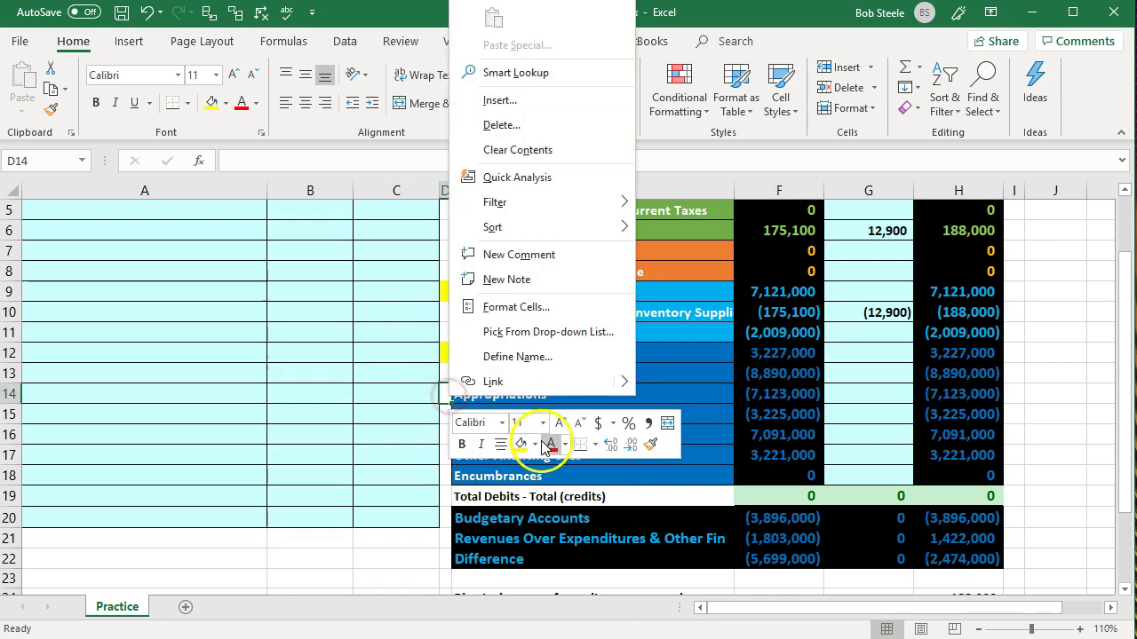
click(519, 444)
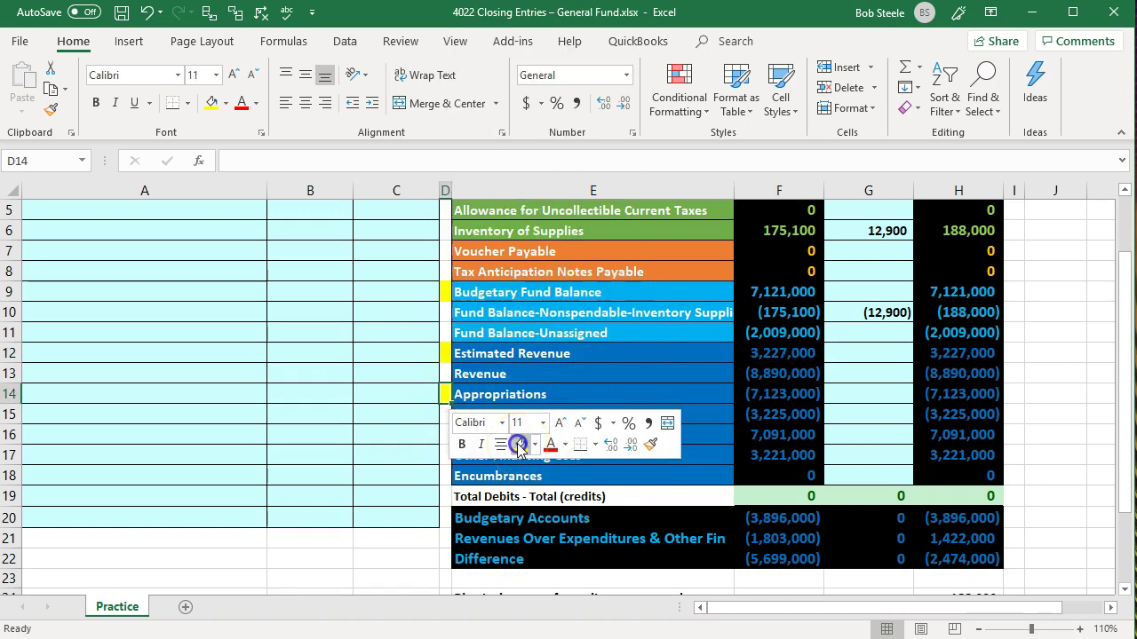
click(245, 388)
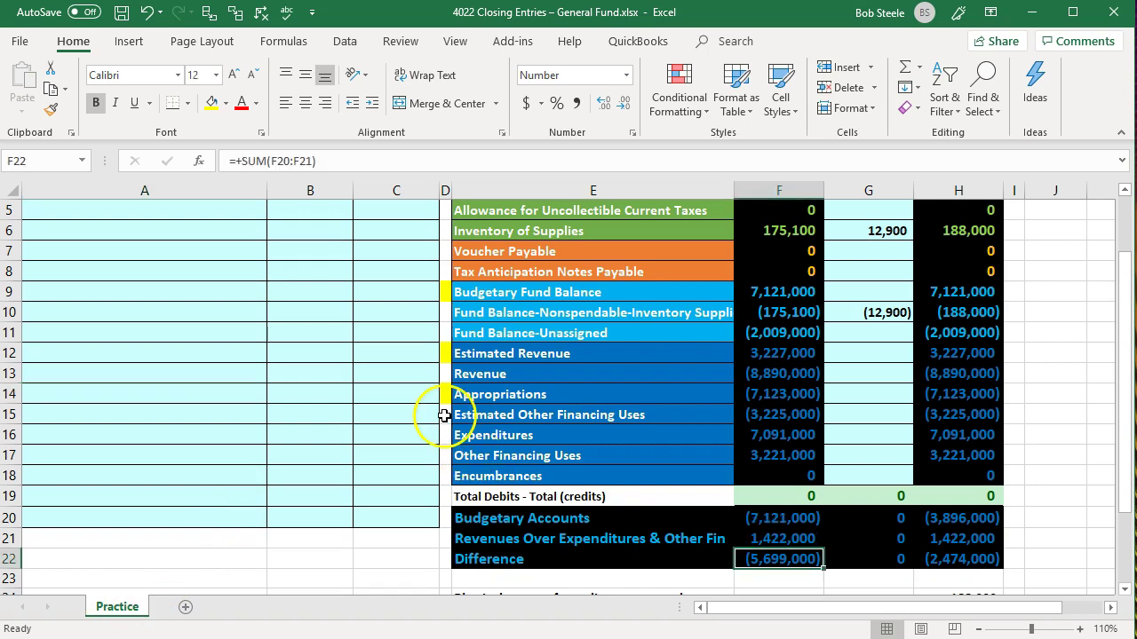
click(445, 415)
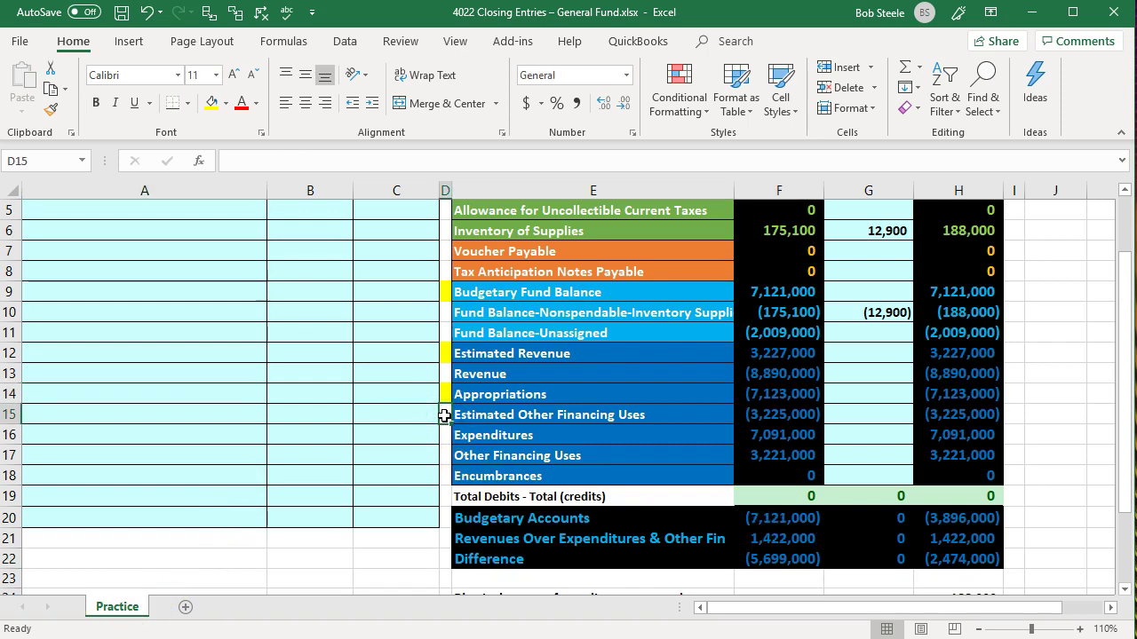
right_click(444, 415)
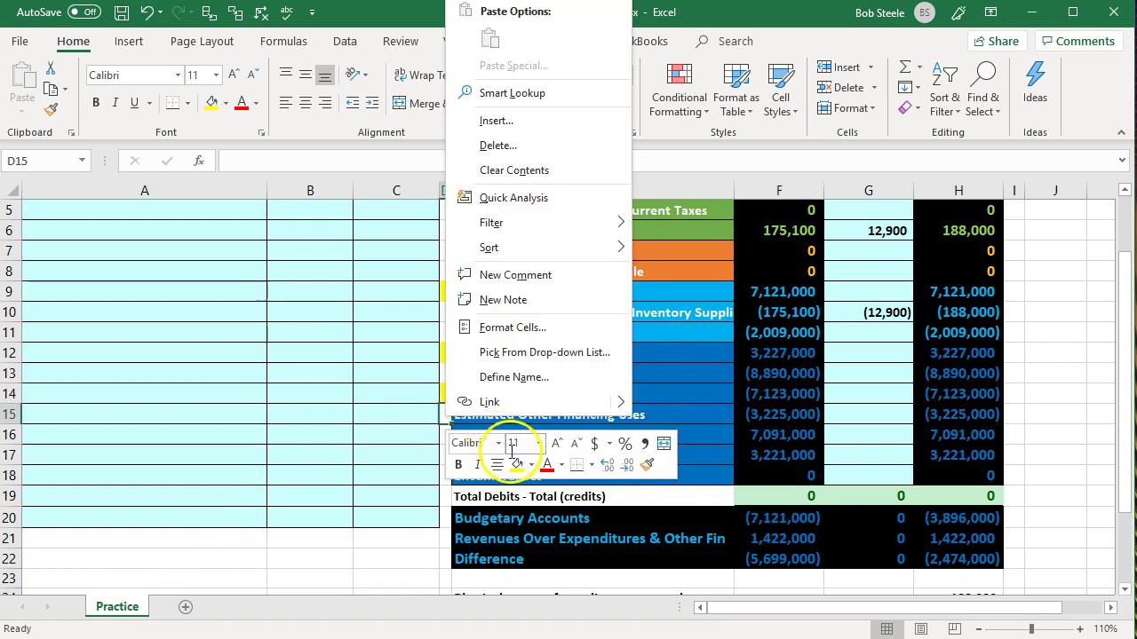
key(Escape)
click(165, 394)
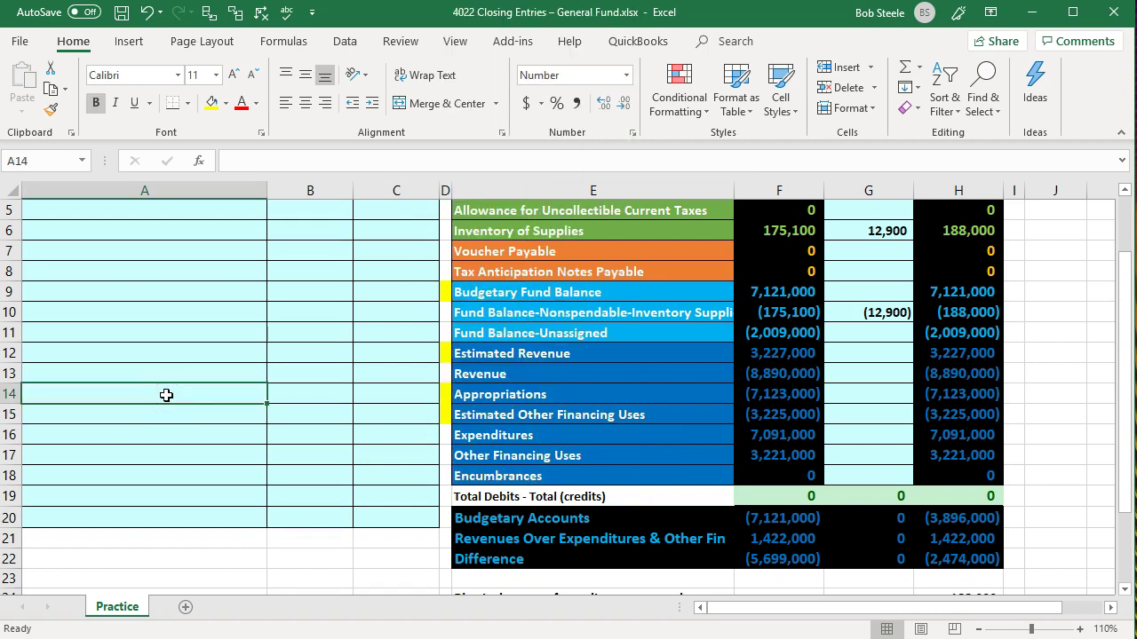
Enter a formula in A6 of the journal that references the Estimated Revenue account name in E12, leaving row 5 blank
click(771, 350)
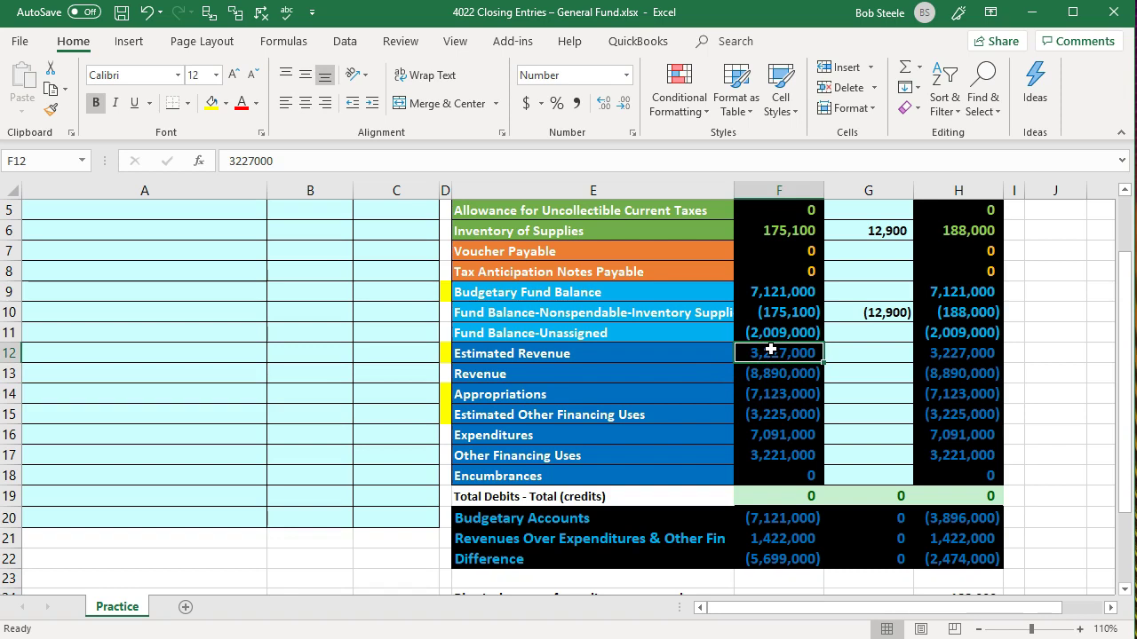
key(Left)
key(Left)
key(Left)
key(Left)
key(Left)
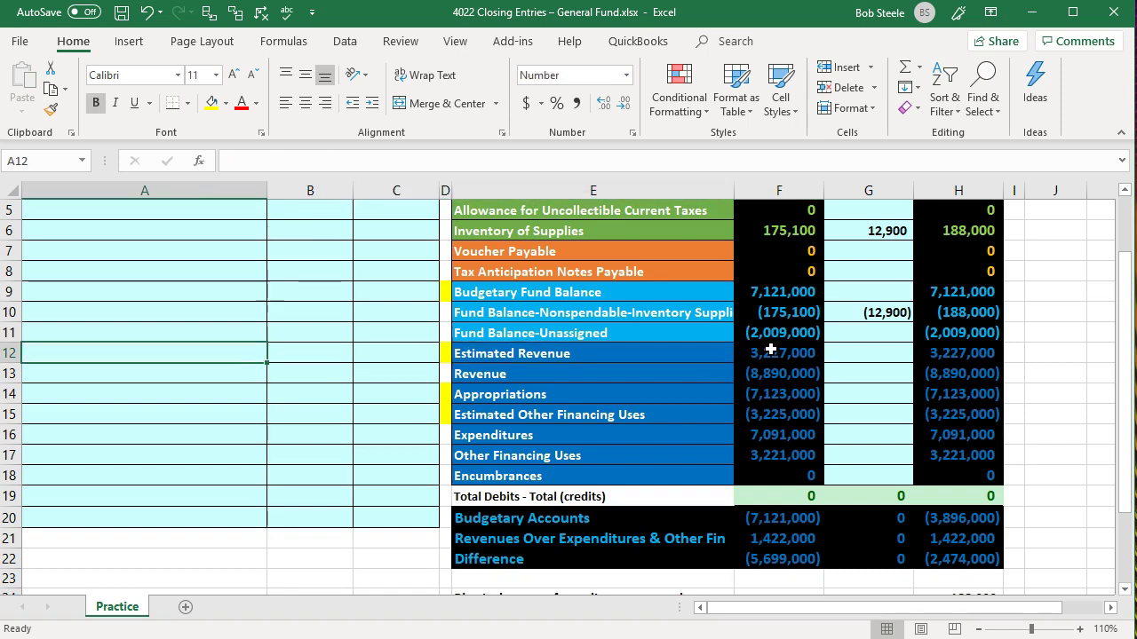
key(Up)
key(Up)
key(Up)
key(Up)
key(Up)
key(Up)
key(Up)
key(Up)
key(Up)
key(Up)
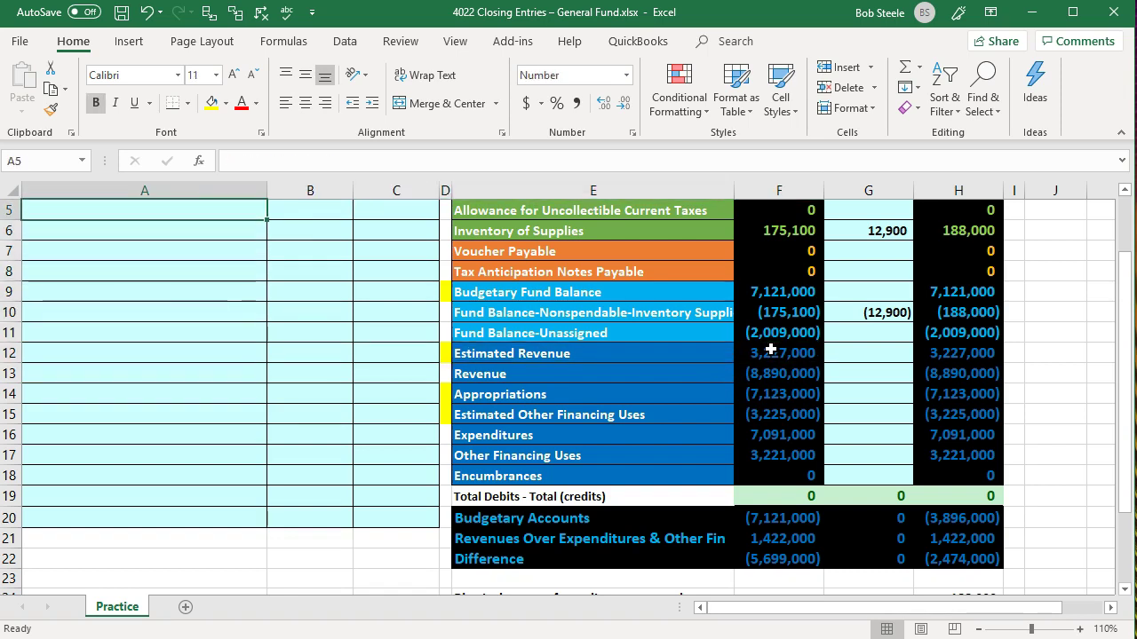
key(Down)
key(Down)
key(Down)
key(Down)
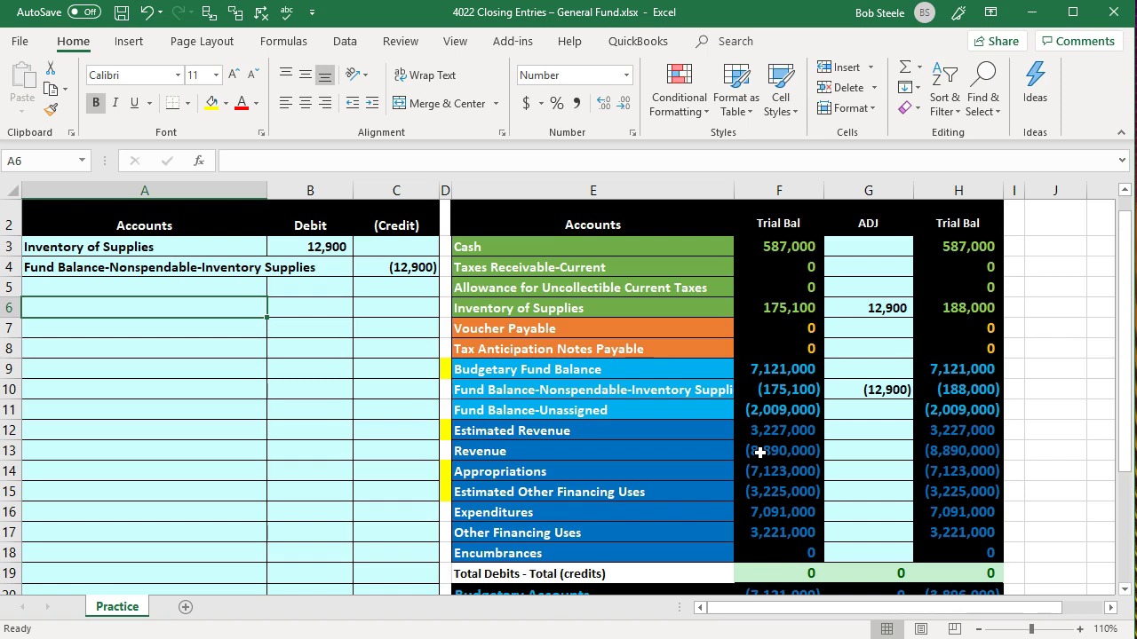
text(=)
key(Right)
key(Right)
key(Right)
key(Right)
key(Down)
key(Down)
key(Down)
key(Down)
key(Down)
key(Down)
key(Return)
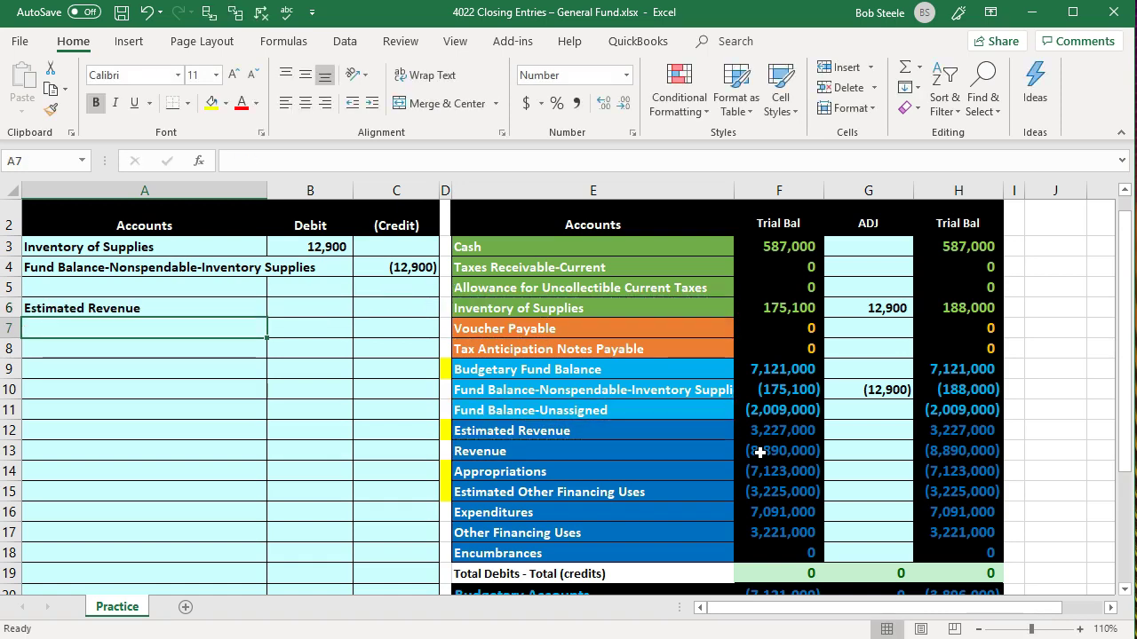
Enter the Estimated Revenue credit in C6 with the formula =-F12 to reverse its beginning trial balance amount
click(382, 310)
text(-)
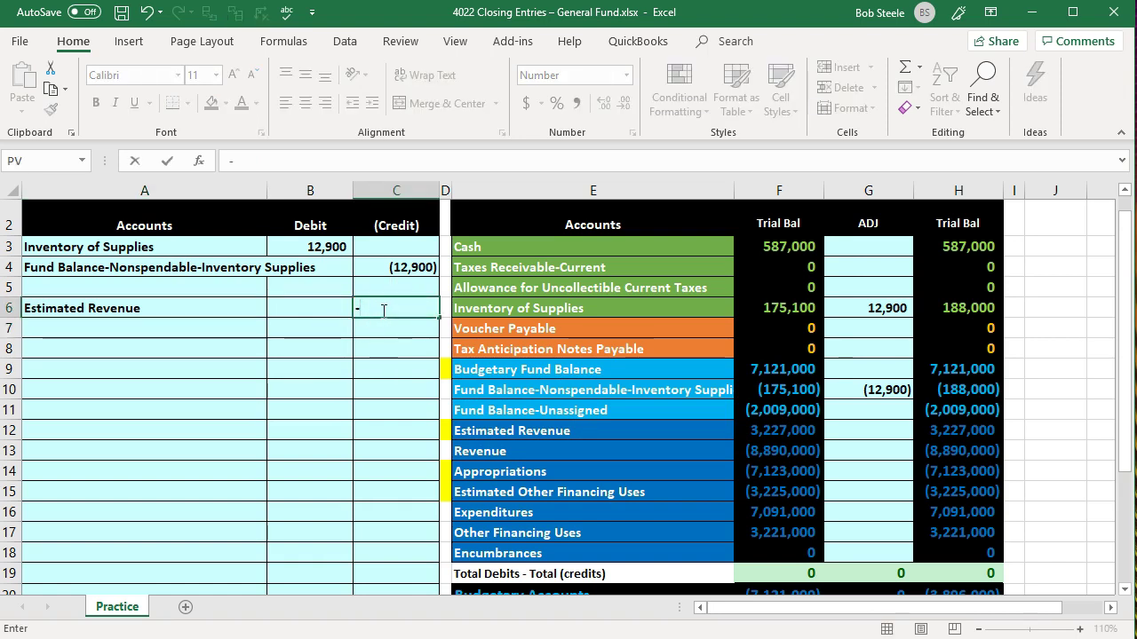
click(775, 434)
key(Return)
key(Up)
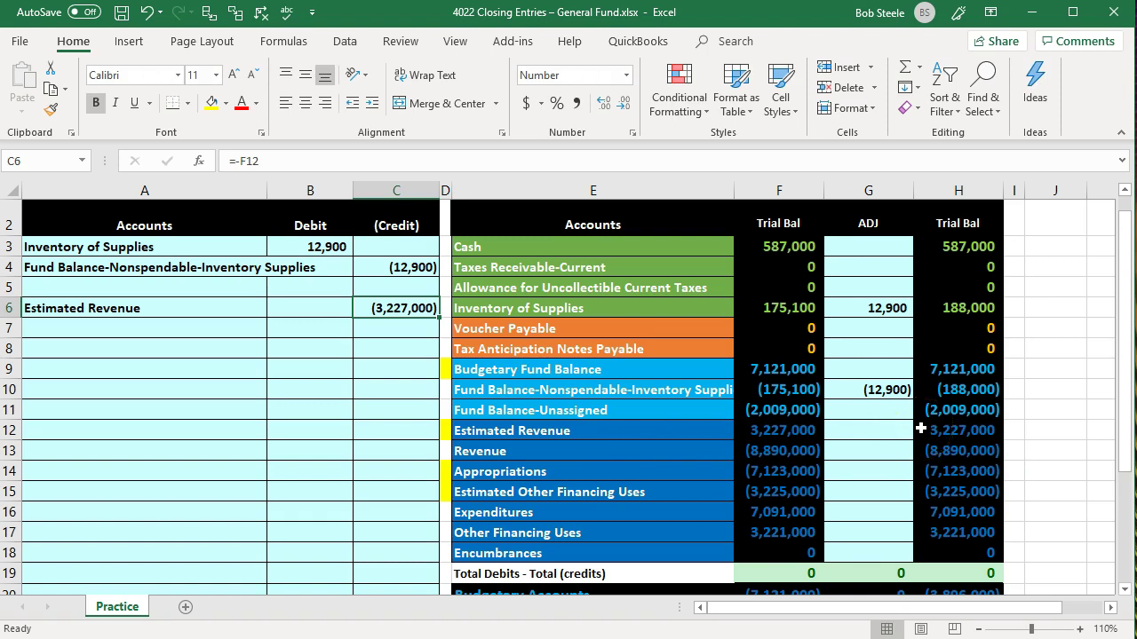
Enter a formula in A7 of the journal that references the Appropriations account name in E14
click(537, 473)
key(Right)
key(Left)
key(Left)
key(Left)
key(Left)
key(Up)
key(Up)
key(Up)
key(Up)
key(Up)
key(Up)
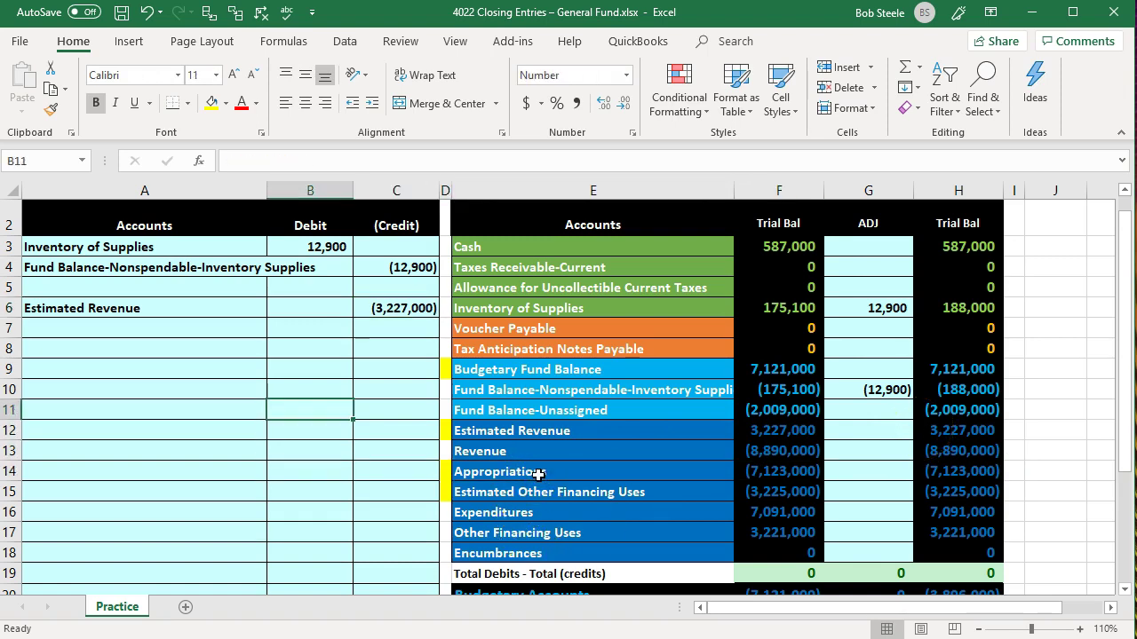
key(Up)
key(Left)
text(=)
key(Down)
key(Down)
key(Down)
key(Down)
key(Down)
key(Down)
key(Right)
key(Right)
key(Right)
key(Down)
key(Right)
key(Return)
Enter the Appropriations debit in B7 with the formula -F14 to reverse its beginning trial balance amount
key(Up)
key(Right)
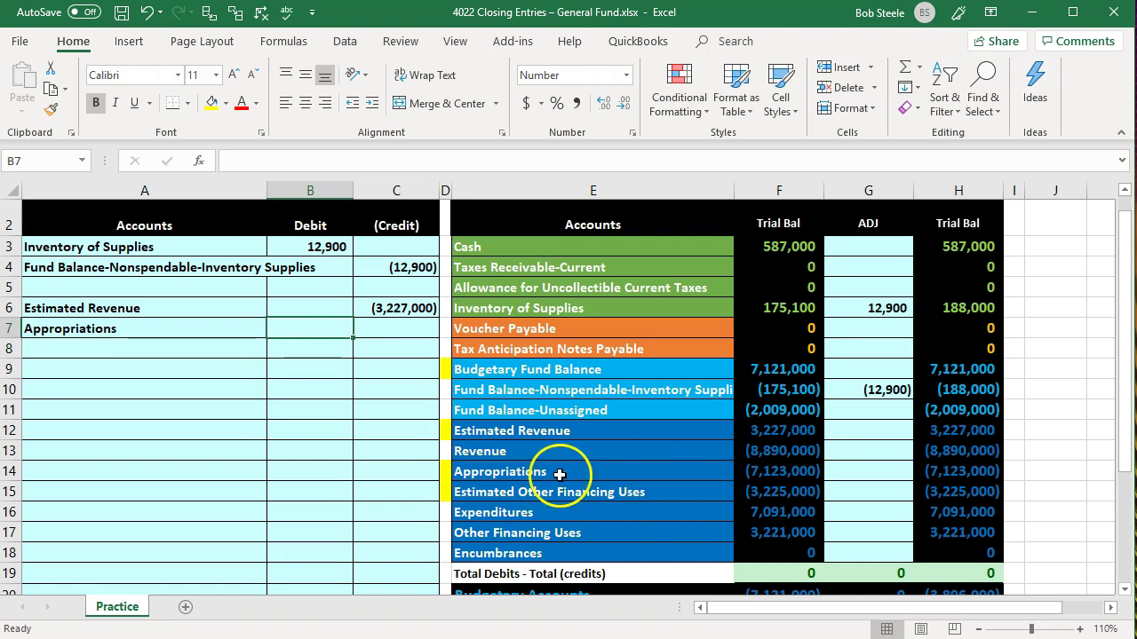
click(762, 471)
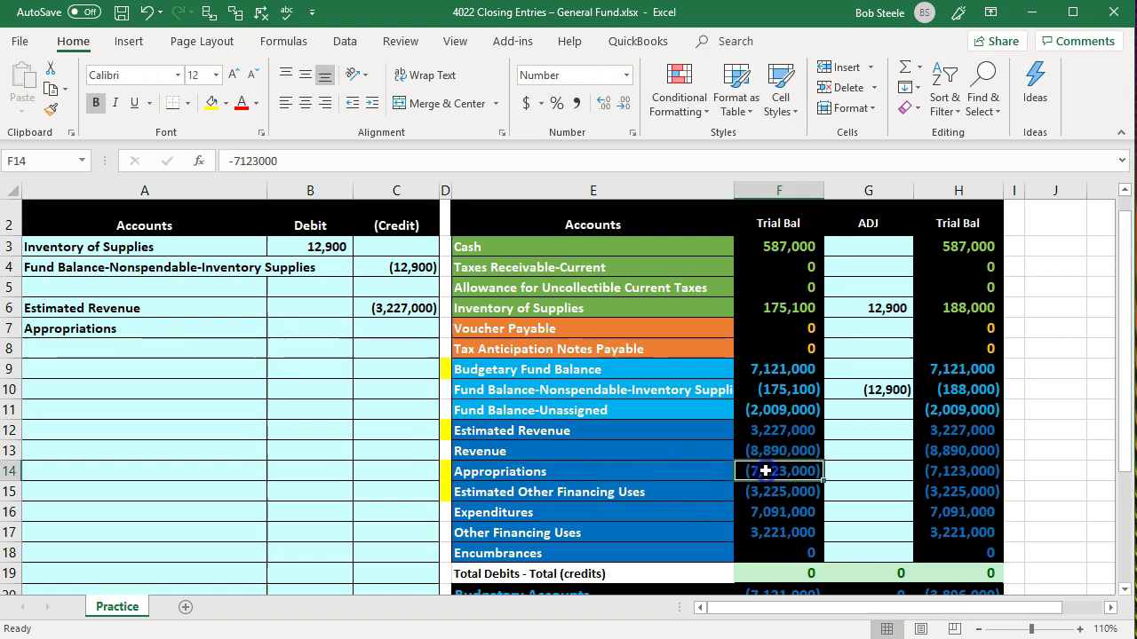
click(330, 327)
text(-)
key(Down)
key(Down)
key(Down)
key(Down)
key(Down)
key(Down)
key(Right)
key(Right)
key(Right)
key(Right)
key(Down)
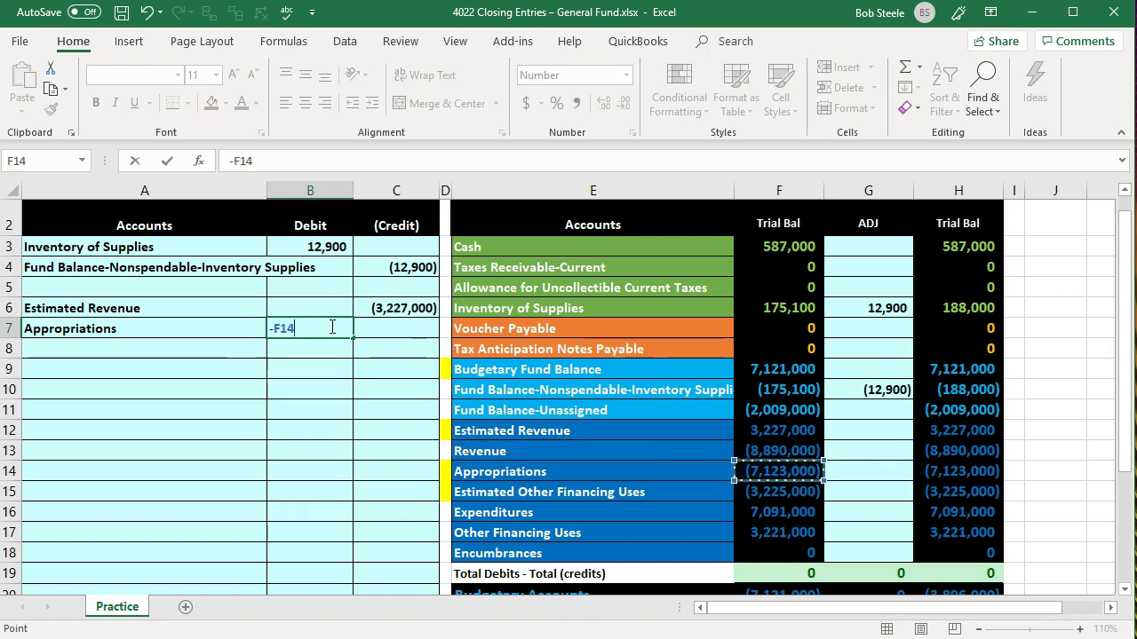
key(Return)
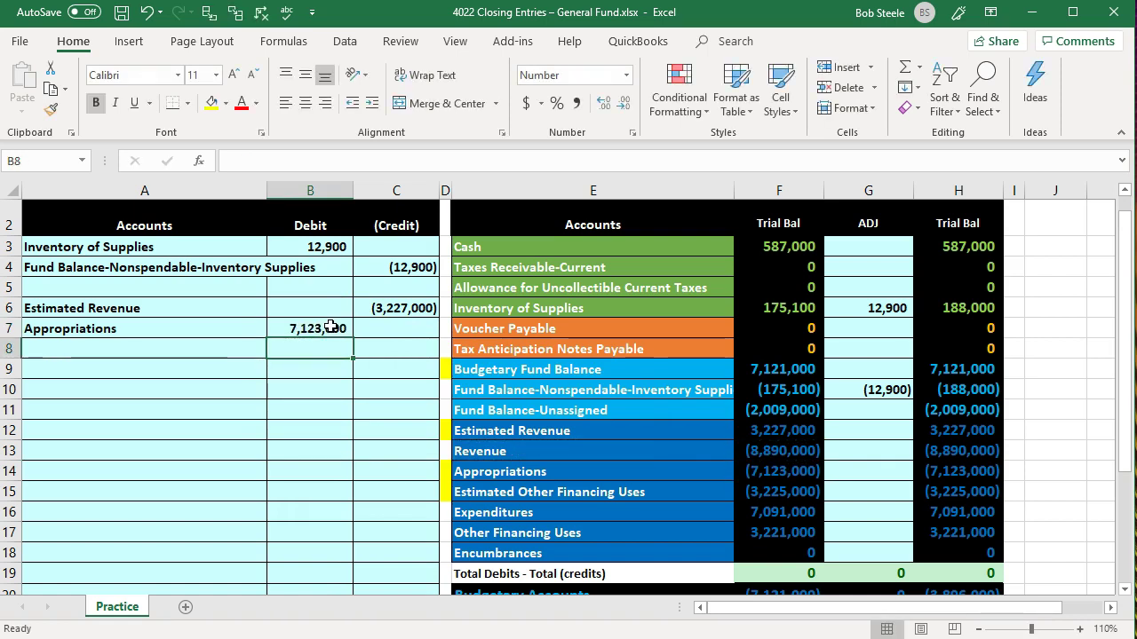
Enter a formula in A8 of the journal that references the Estimated Other Financing Uses account name in E15
click(530, 488)
key(Left)
key(Left)
key(Left)
key(Right)
key(Right)
key(Right)
key(Right)
key(Left)
key(Left)
key(Left)
key(Left)
key(Left)
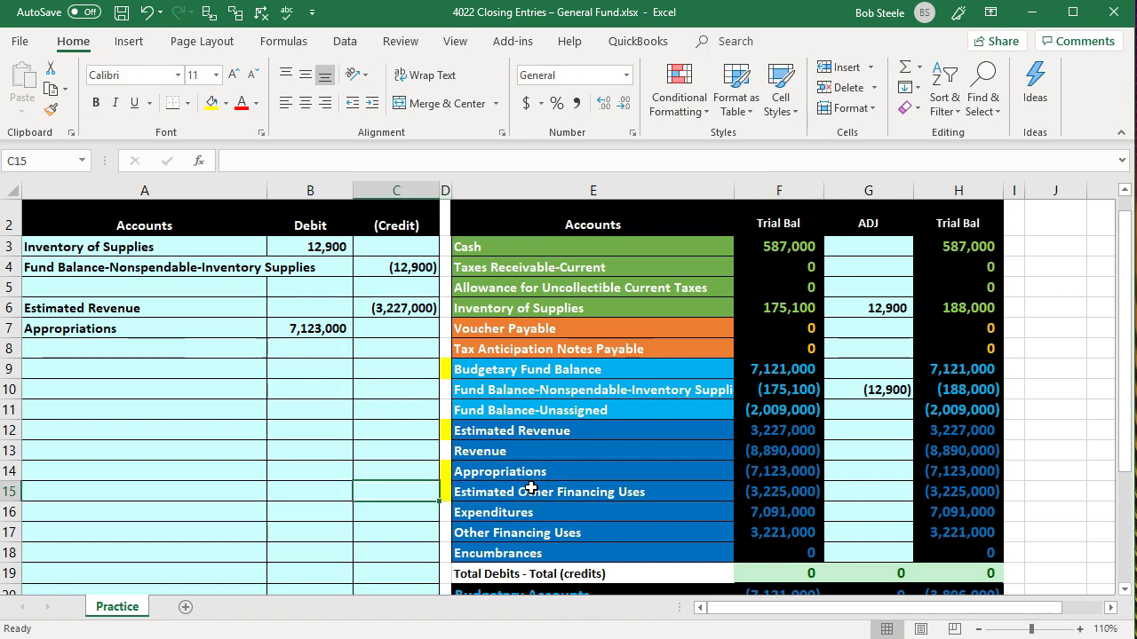
key(Up)
key(Up)
key(Up)
key(Up)
key(Up)
key(Up)
key(Up)
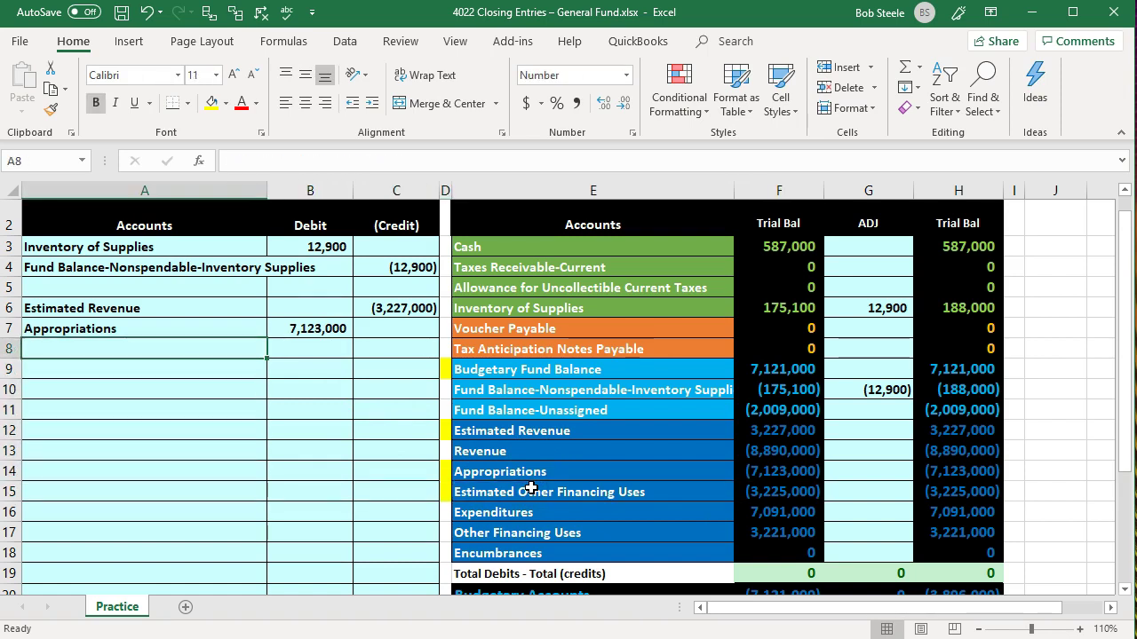
text(=)
key(Right)
key(Right)
key(Right)
key(Right)
key(Down)
key(Down)
key(Down)
key(Down)
key(Down)
key(Down)
key(Down)
key(Return)
Enter the Estimated Other Financing Uses debit in B8 with the formula =-F15
key(Up)
key(Right)
text(-)
key(Right)
key(Right)
key(Right)
key(Down)
key(Down)
key(Down)
key(Down)
key(Down)
key(Down)
key(Down)
key(Right)
key(Return)
key(Up)
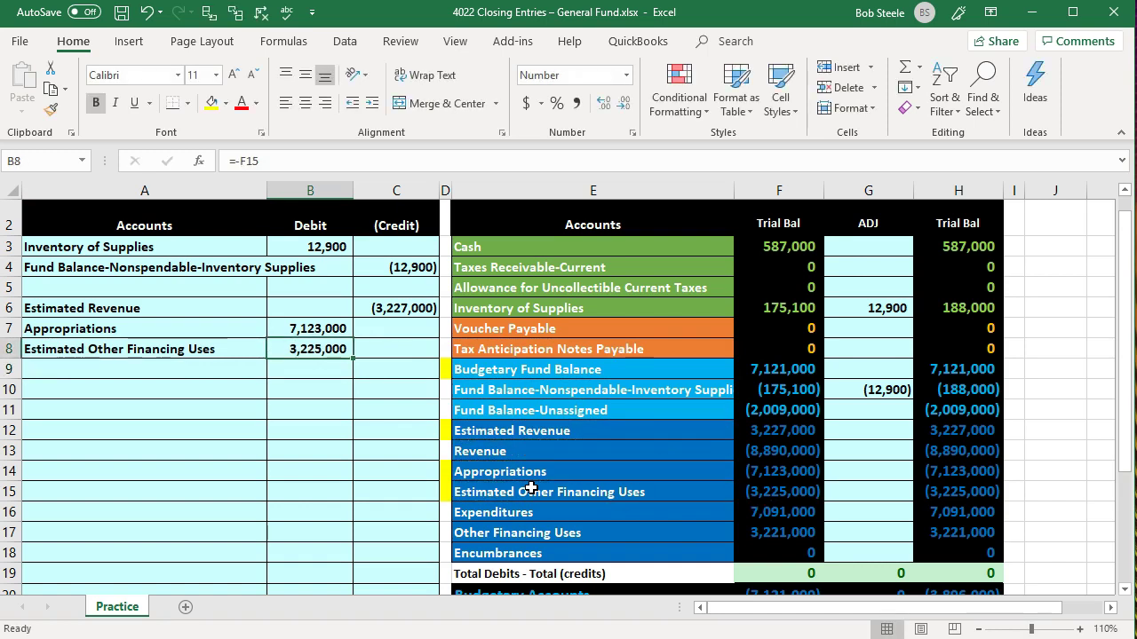
Enter a formula in A9 of the journal that references the Budgetary Fund Balance account name in E9
key(Right)
key(Right)
key(Right)
key(Down)
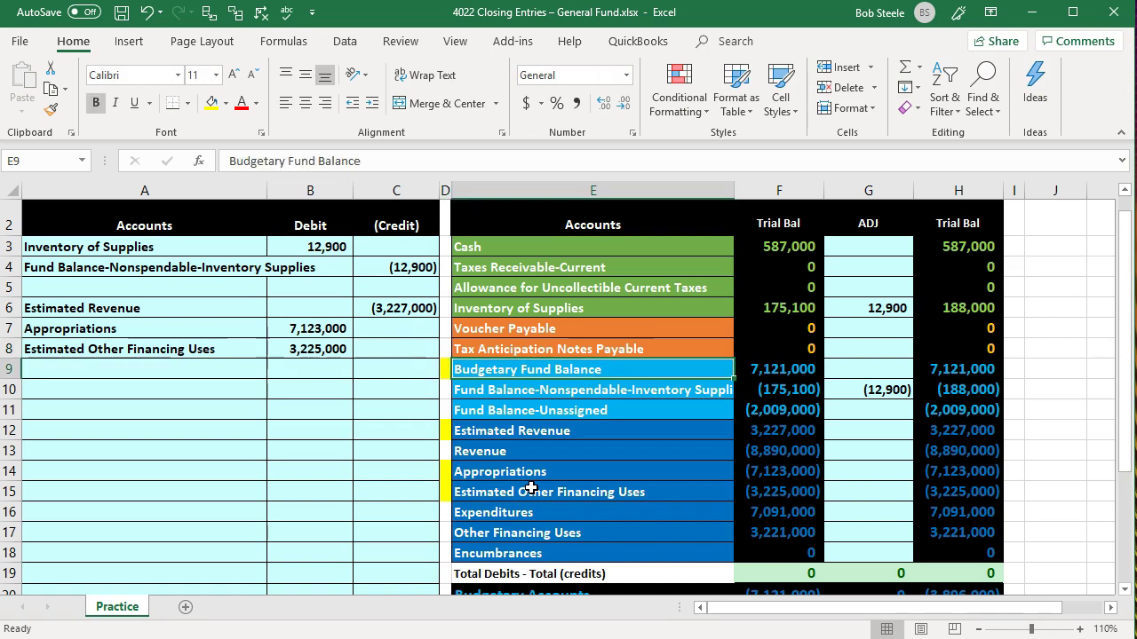
key(Left)
key(Left)
key(Left)
key(Left)
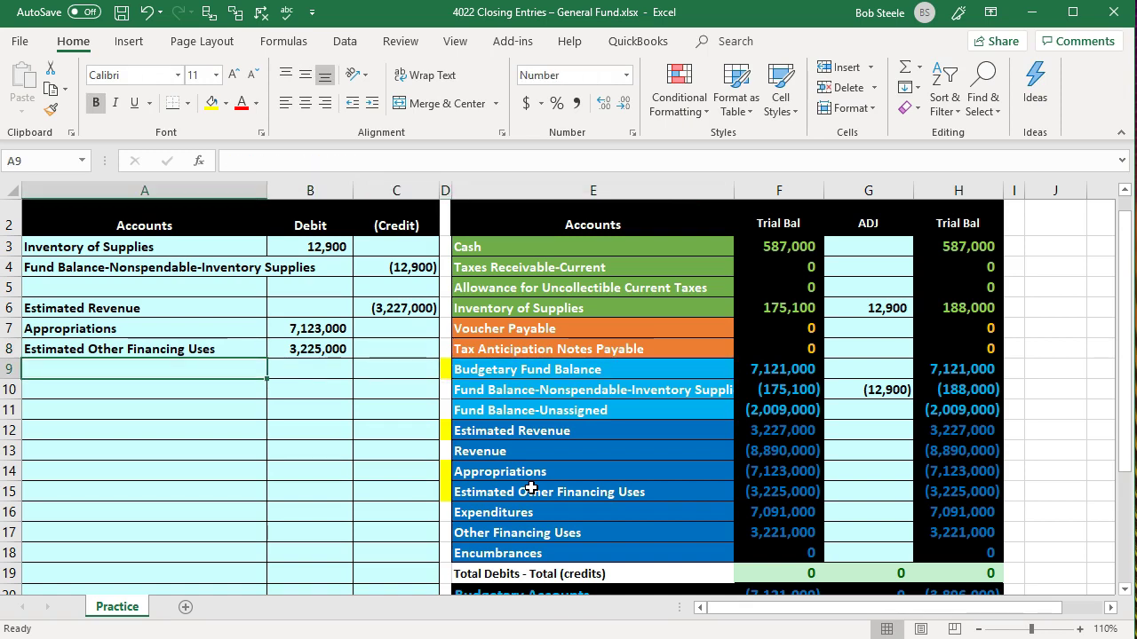
text(=)
key(Right)
key(Right)
key(Right)
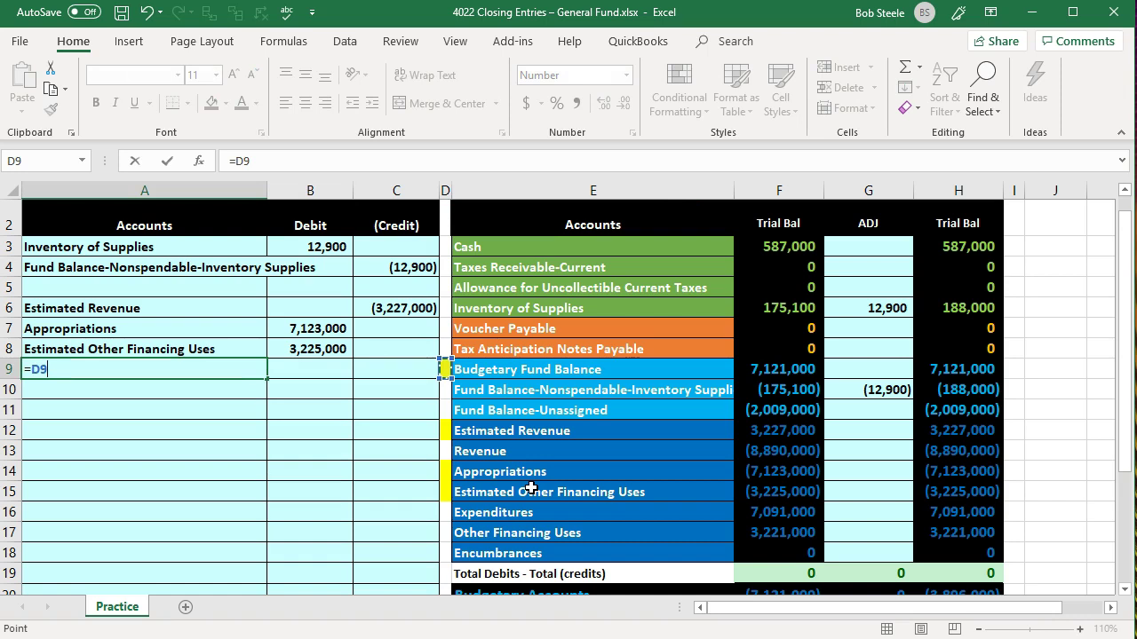
key(Right)
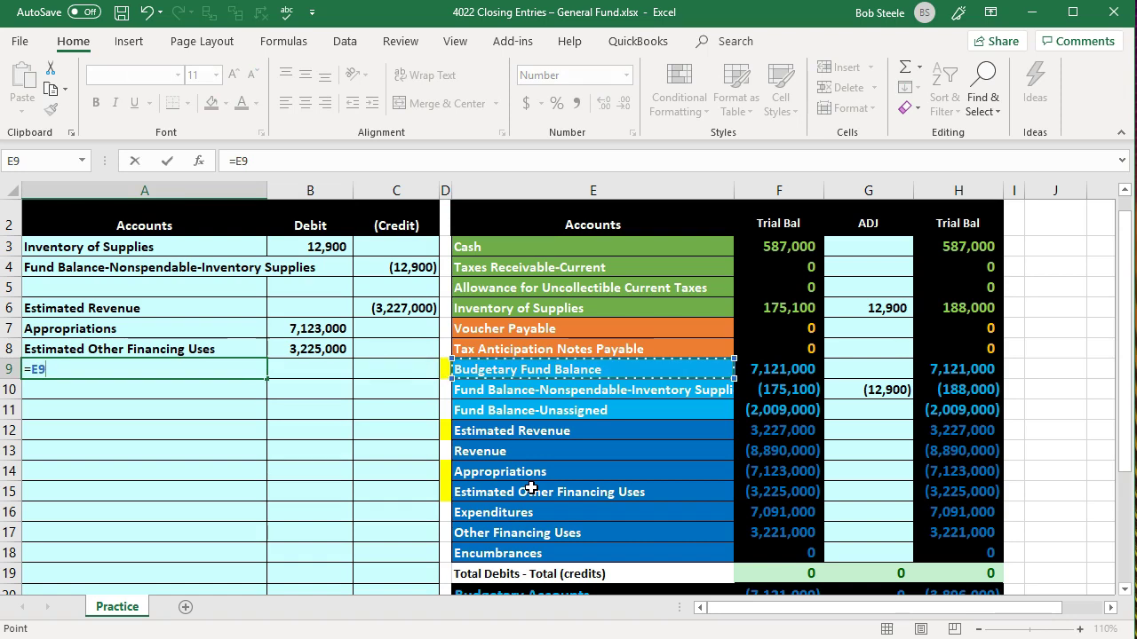
key(Return)
Enter the balancing Budgetary Fund Balance credit in C9 as the negative SUM of rows 6 to 8, and compare the entry's debit and credit totals
key(Right)
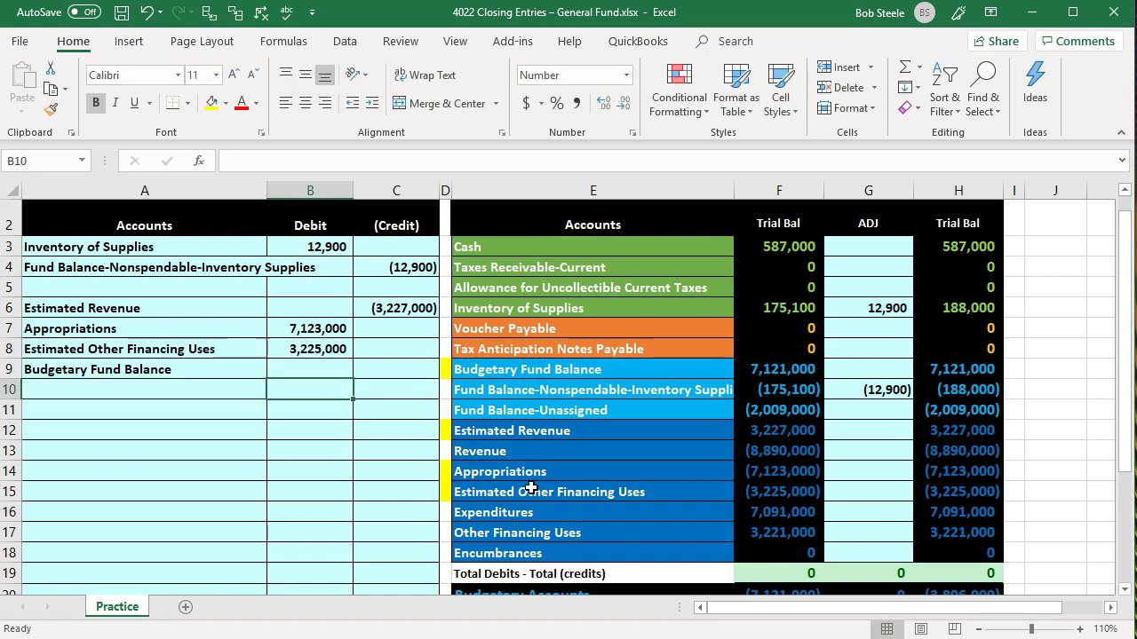
click(385, 365)
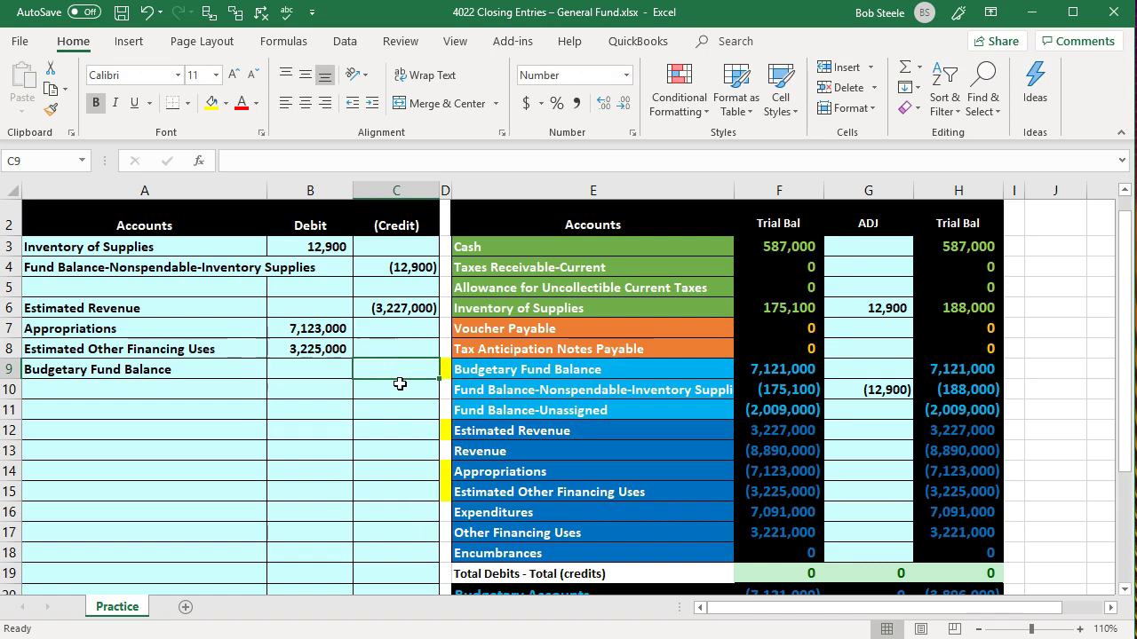
text(-sum()
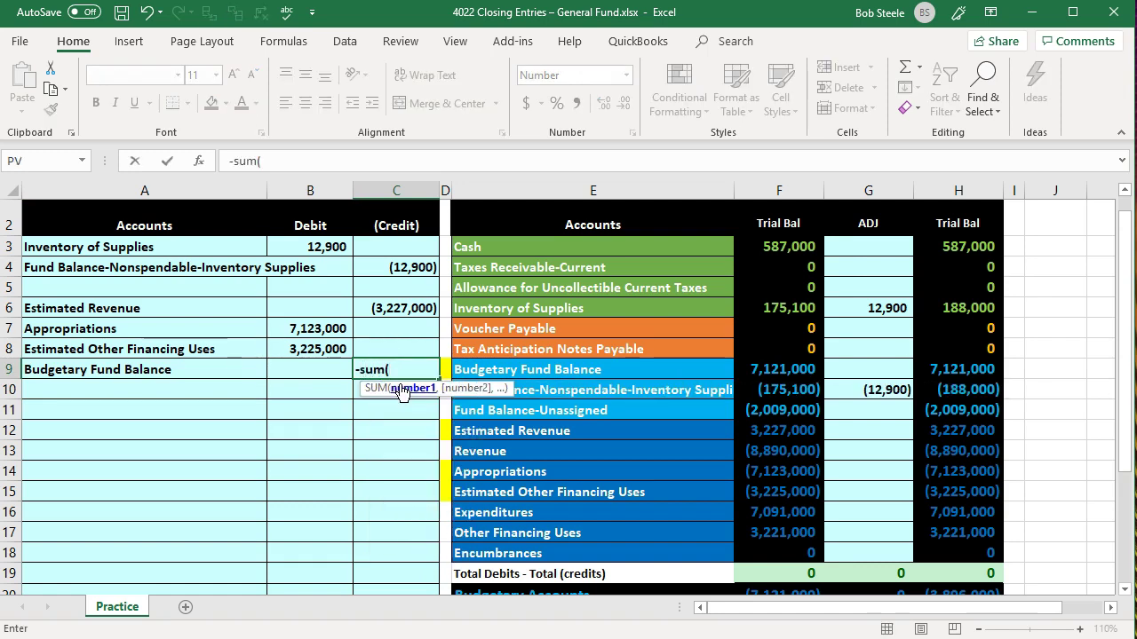
drag(382, 349, 324, 349)
key(Return)
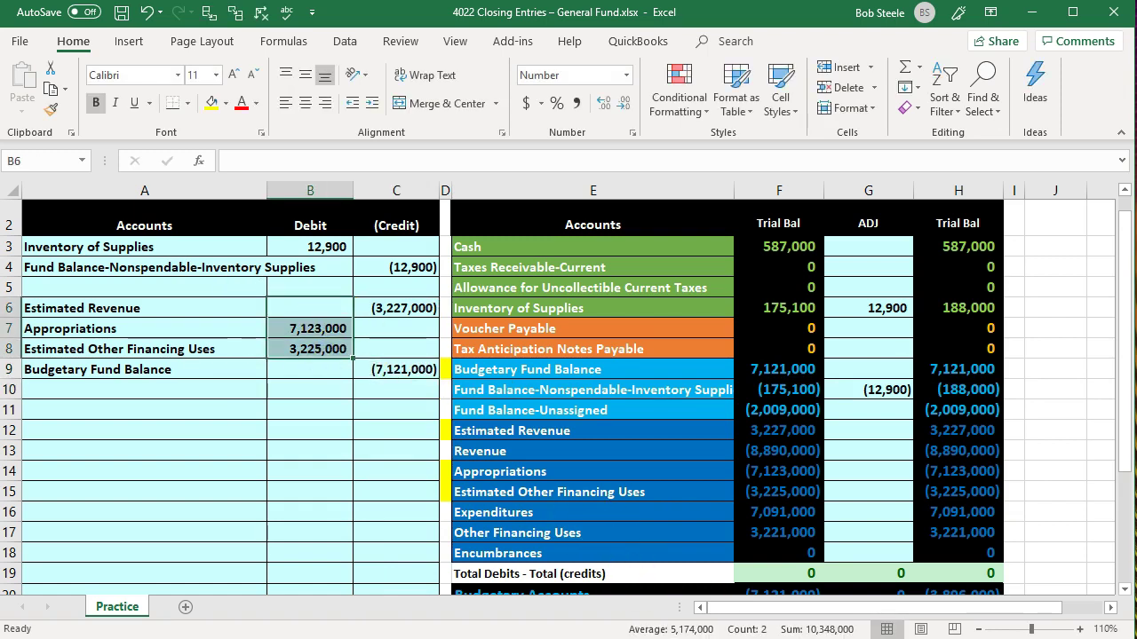
drag(395, 308, 395, 386)
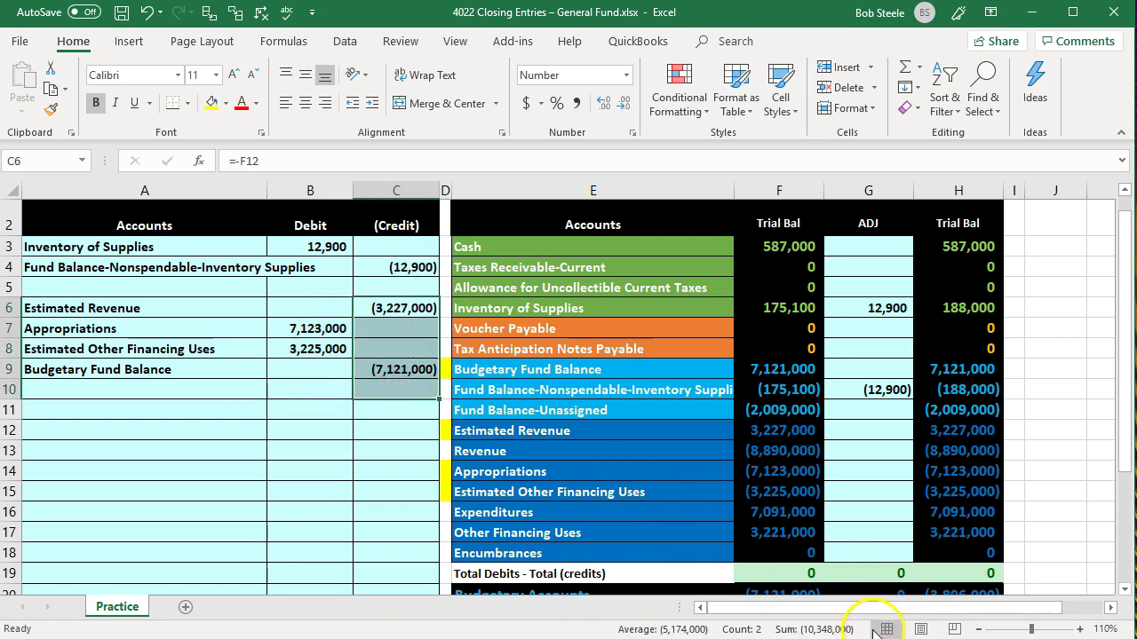
click(358, 449)
drag(229, 331, 272, 342)
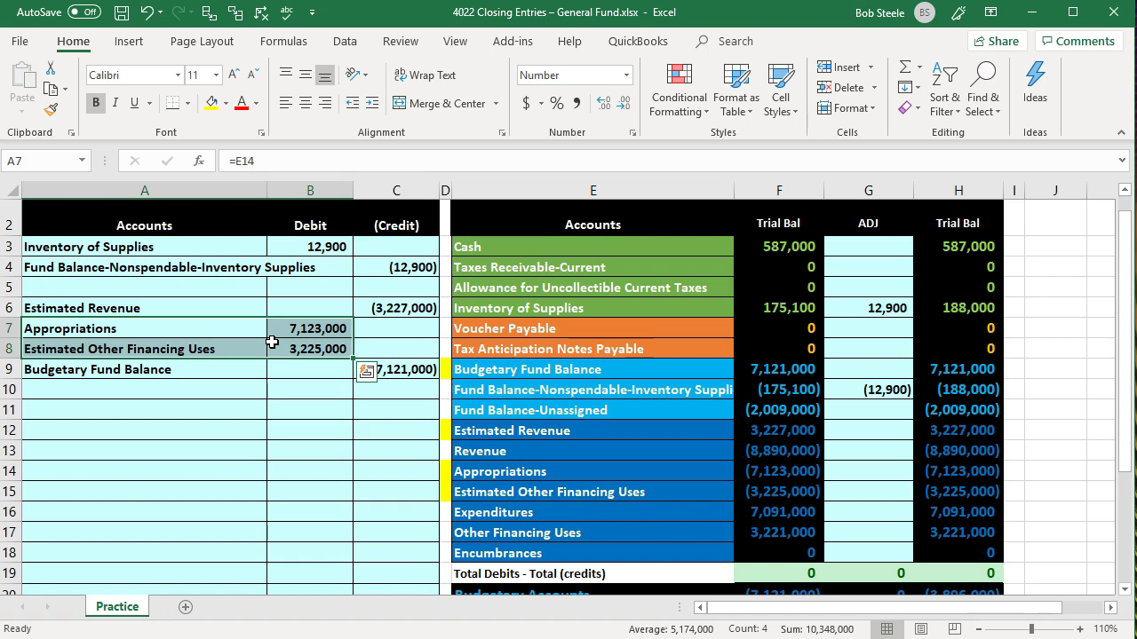
key(Escape)
Post the Estimated Revenue credit to its adjustment cell G12 with the formula =C6
key(Right)
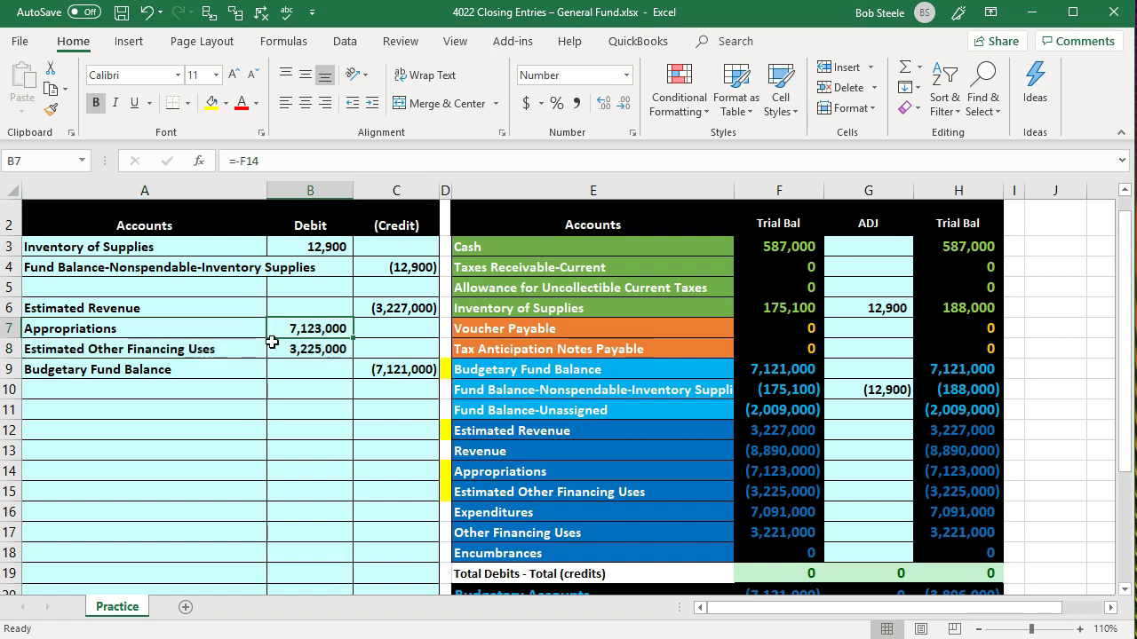
key(Down)
key(Down)
key(Down)
key(Down)
key(Right)
key(Right)
key(Right)
key(Right)
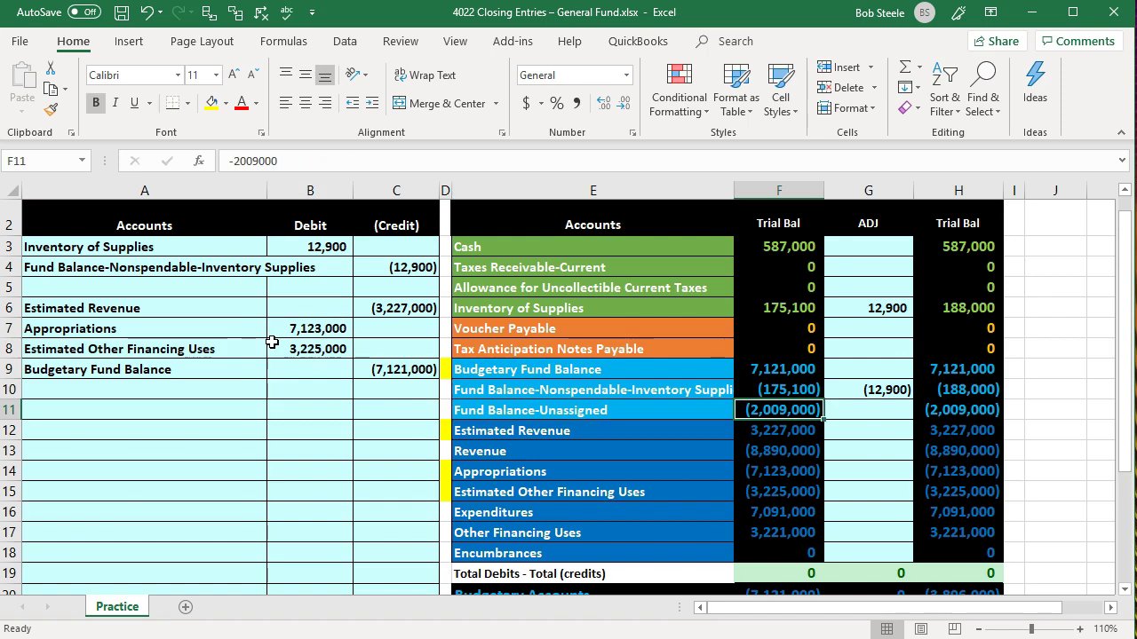
key(Right)
key(Down)
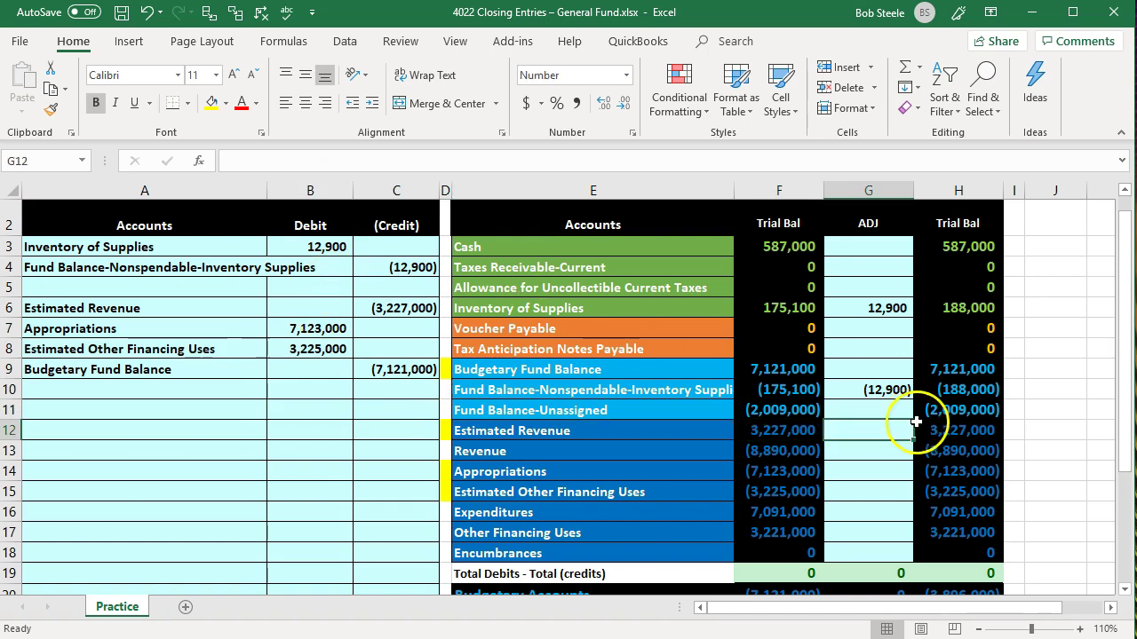
text(=)
key(Left)
key(Left)
key(Left)
key(Left)
key(Left)
key(Up)
key(Up)
key(Up)
key(Up)
key(Up)
key(Up)
key(Right)
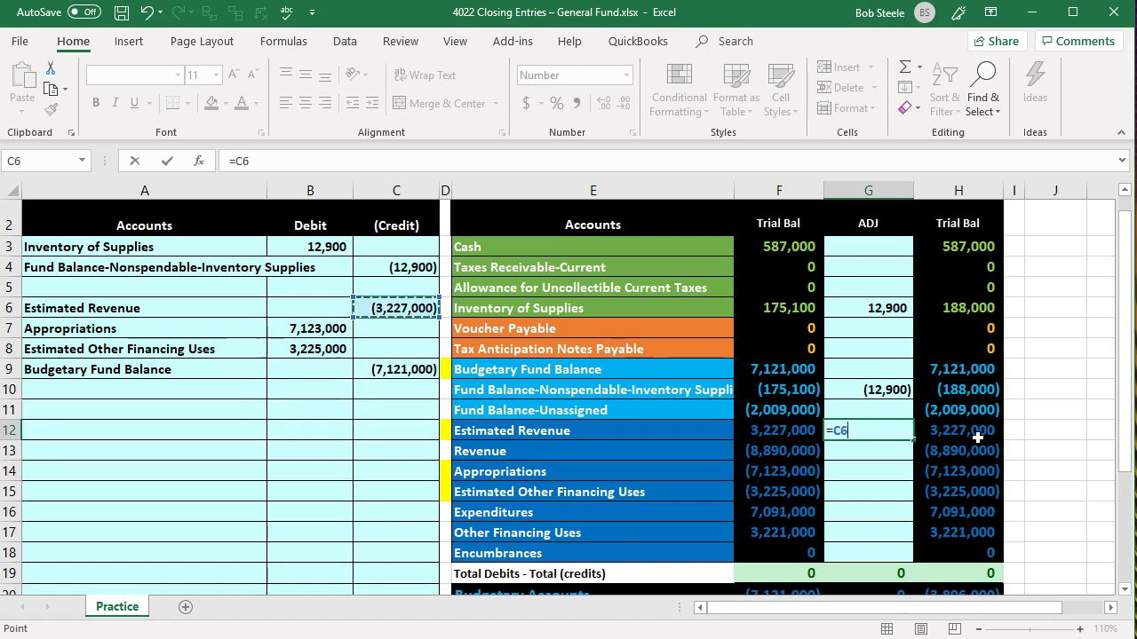
key(Return)
Post the Appropriations debit to its adjustment cell G14 with a formula referencing B7, and check the account's adjusted balance
click(261, 327)
key(Down)
key(Down)
key(Down)
key(Down)
key(Down)
key(Down)
key(Right)
key(Right)
key(Down)
key(Right)
key(Right)
key(Right)
key(Right)
text(=)
key(Left)
key(Left)
key(Left)
key(Left)
key(Up)
key(Up)
key(Up)
key(Up)
key(Up)
key(Up)
key(Up)
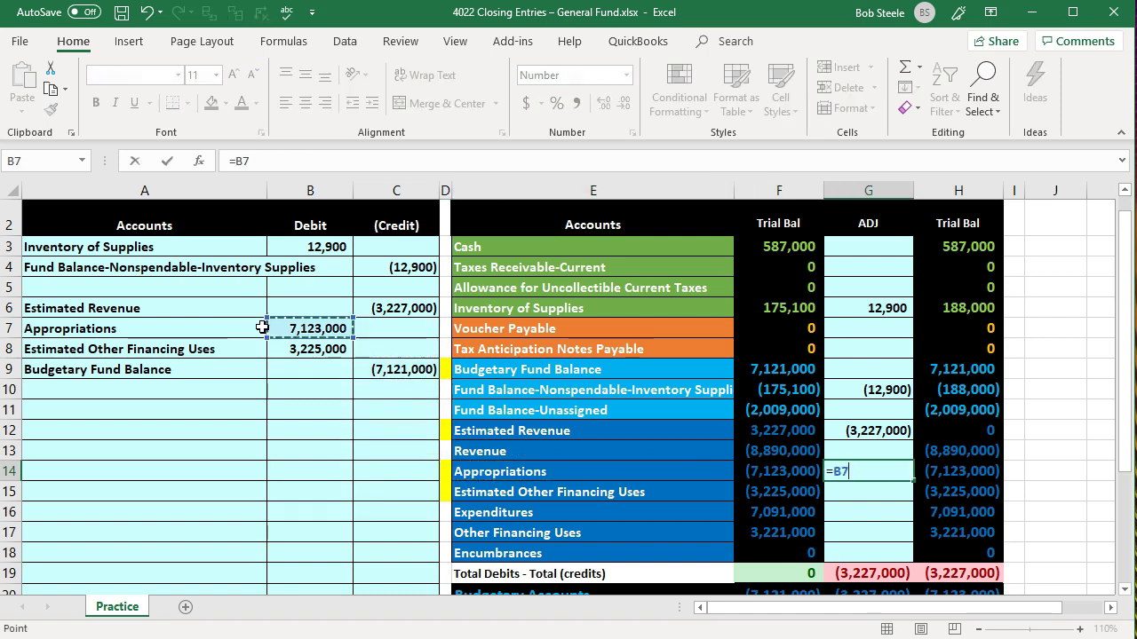
key(Left)
key(Return)
click(920, 474)
Post the Estimated Other Financing Uses debit to its adjustment cell G15 by referencing B8, and check the adjusted balance in H15
click(928, 491)
click(866, 491)
click(147, 354)
key(Right)
key(Right)
key(Right)
key(Right)
key(Right)
key(Down)
key(Down)
key(Down)
key(Down)
key(Down)
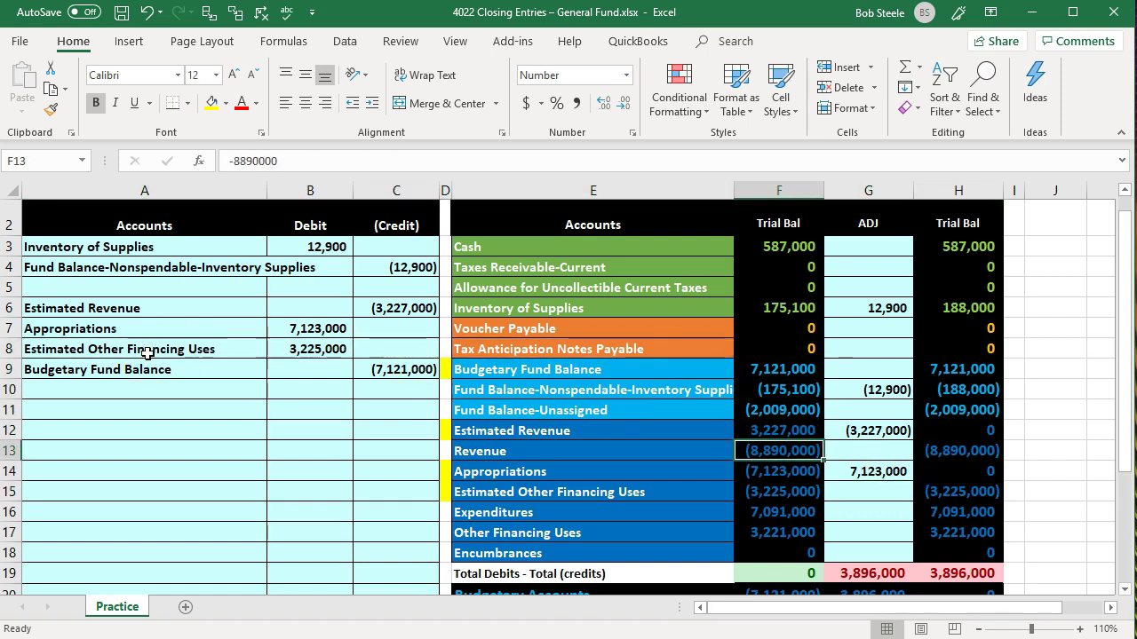
key(Down)
key(Right)
key(Down)
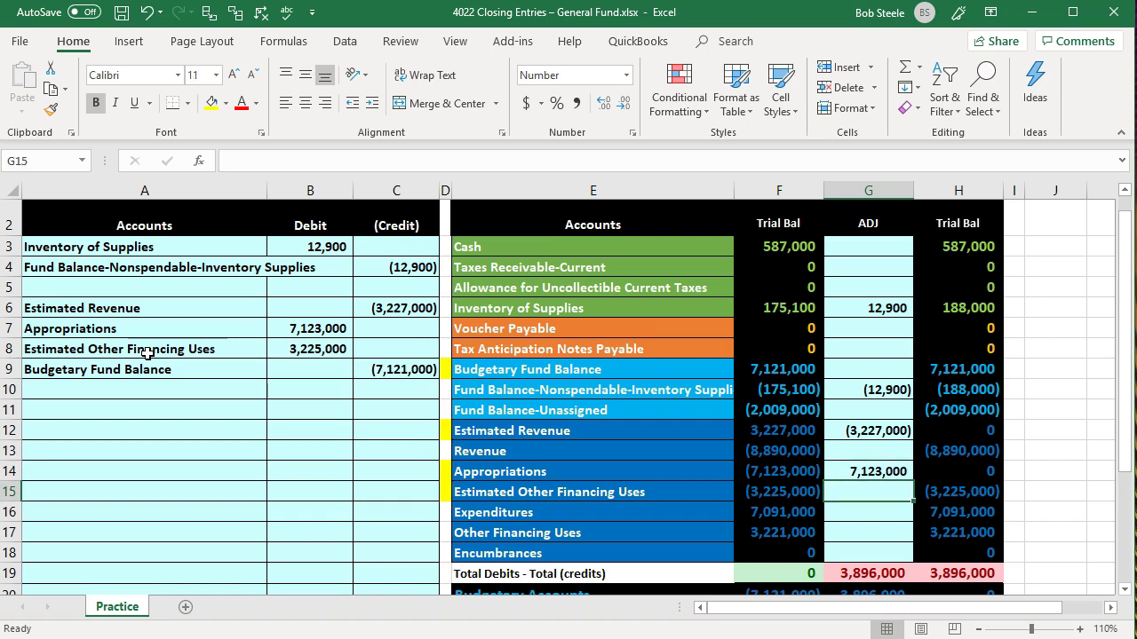
text(=)
key(Left)
key(Left)
key(Left)
key(Left)
key(Left)
key(Up)
key(Up)
key(Up)
key(Up)
key(Up)
key(Up)
key(Up)
key(Return)
key(Right)
key(Up)
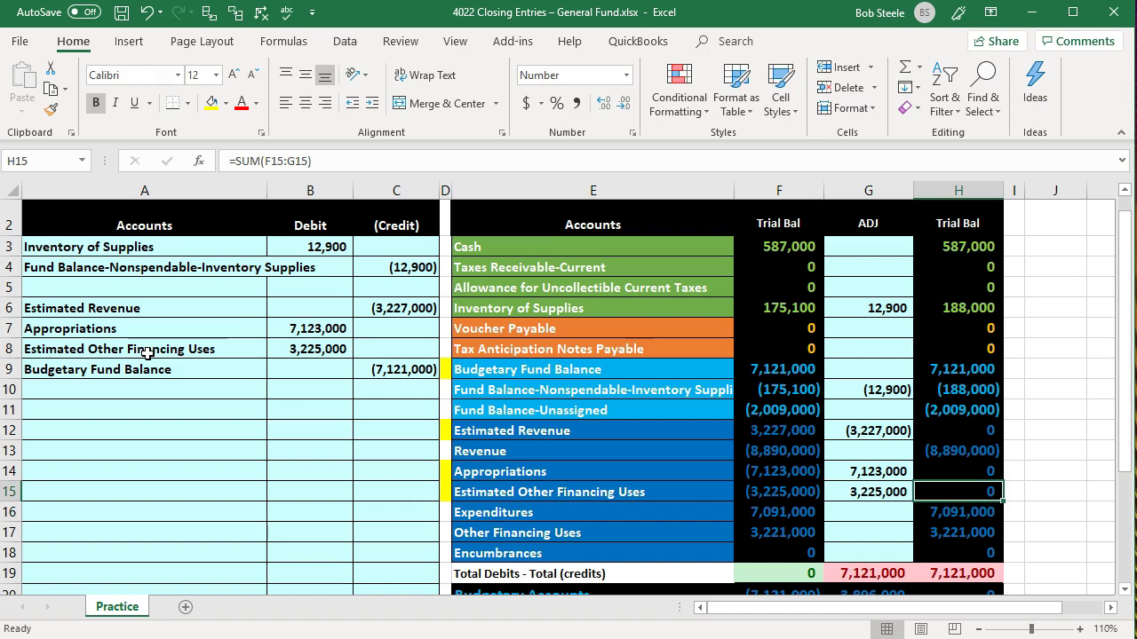
key(Down)
key(Left)
Post the Budgetary Fund Balance credit to its adjustment cell G9 with the formula =C9
click(143, 370)
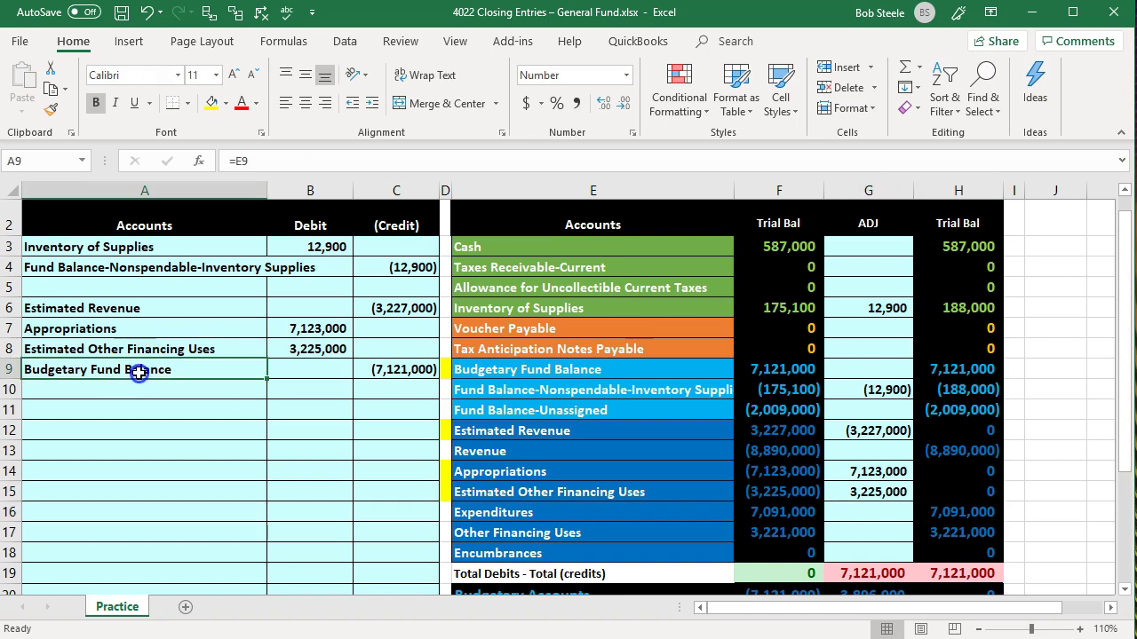
click(842, 371)
text(=)
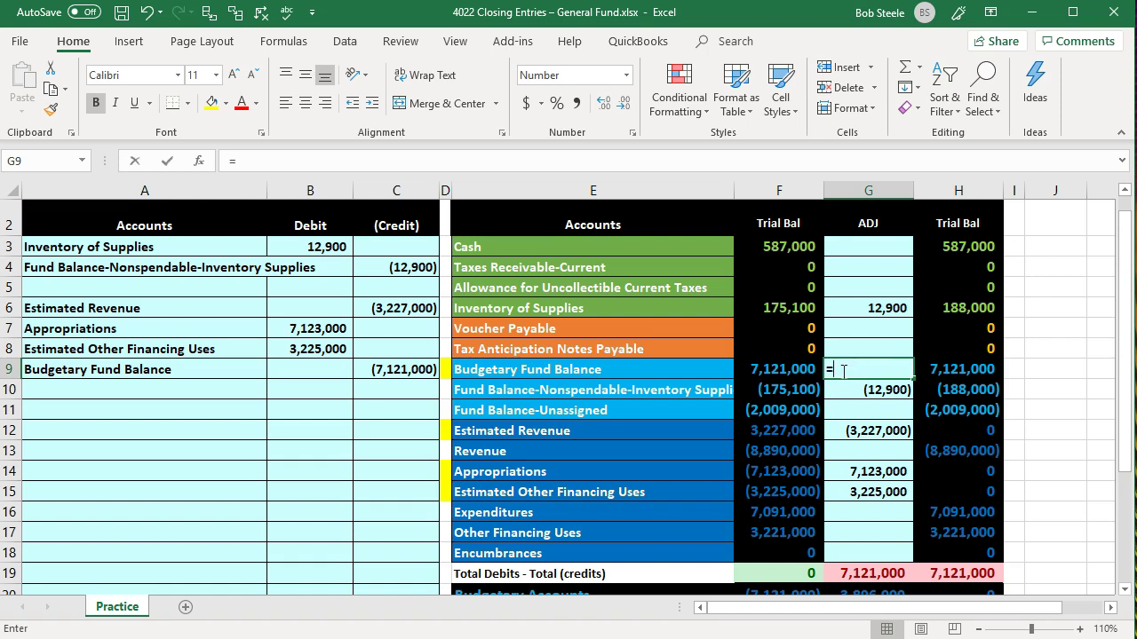
key(Left)
key(Left)
key(Left)
key(Left)
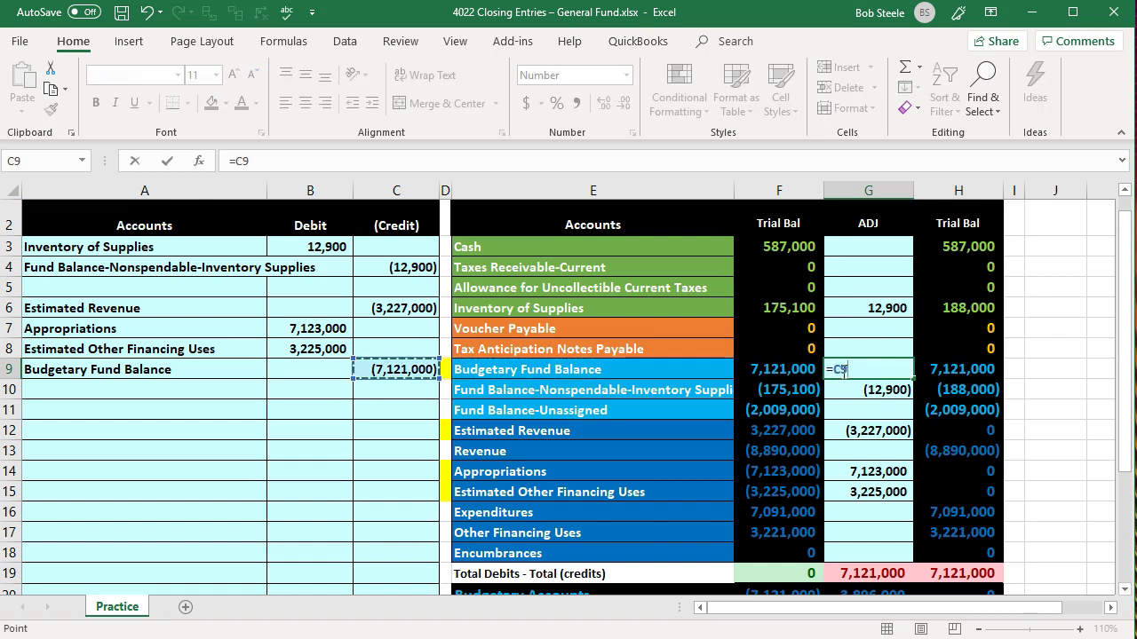
key(Return)
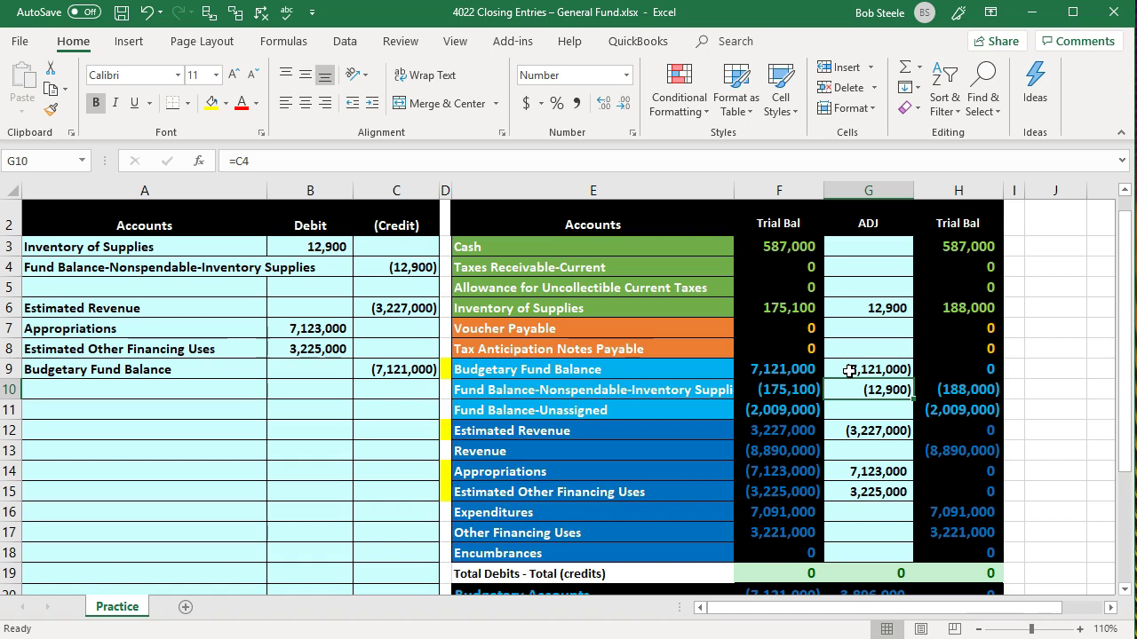
Review the Revenue, Expenditures, Other Financing Uses and Fund Balance-Unassigned accounts in the trial balance for the next closing entry
click(801, 449)
key(Left)
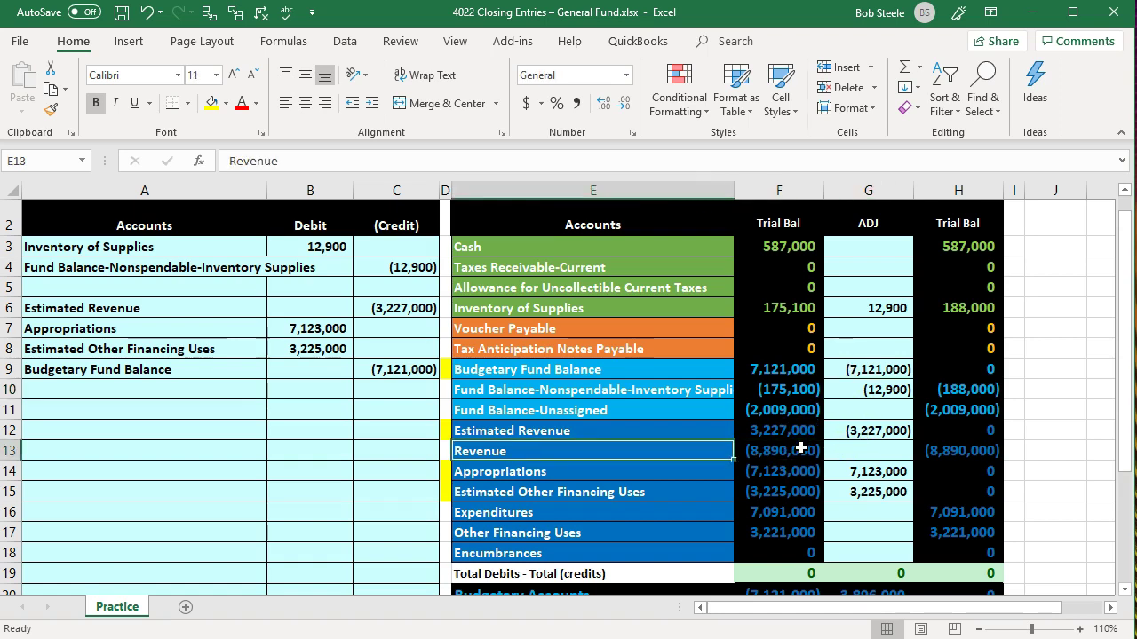
key(Down)
key(Down)
key(Down)
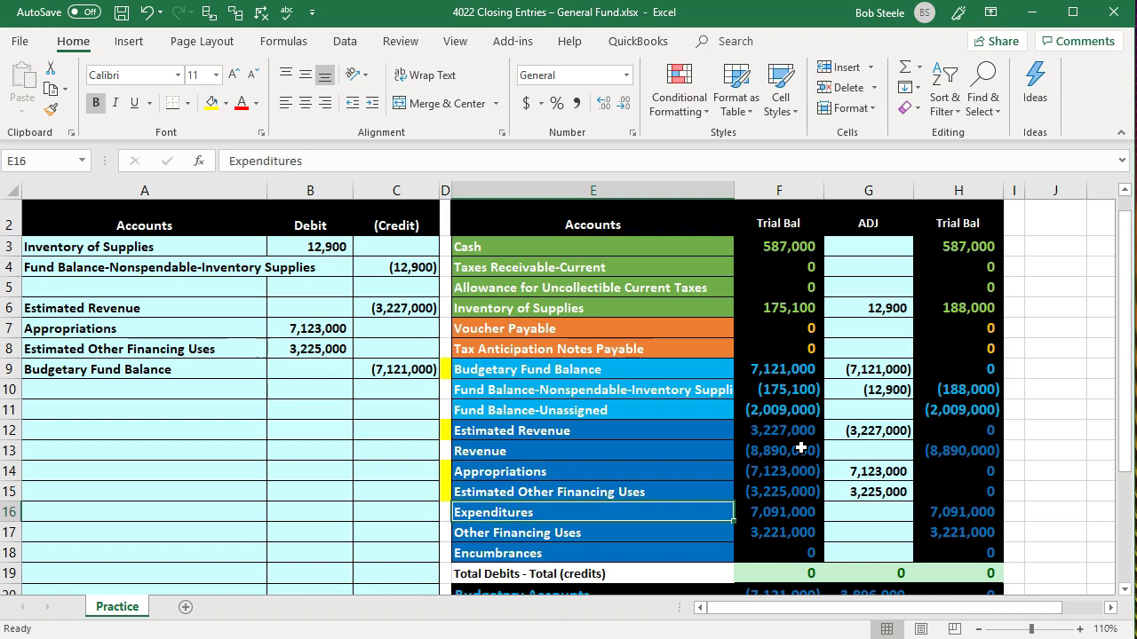
key(Down)
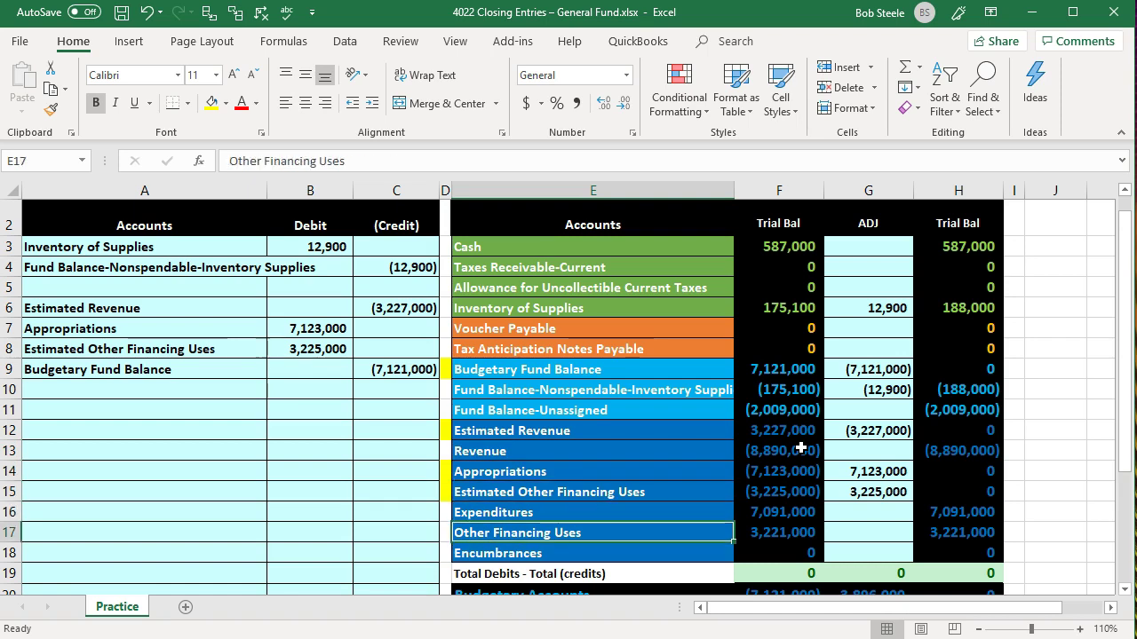
key(Up)
key(Up)
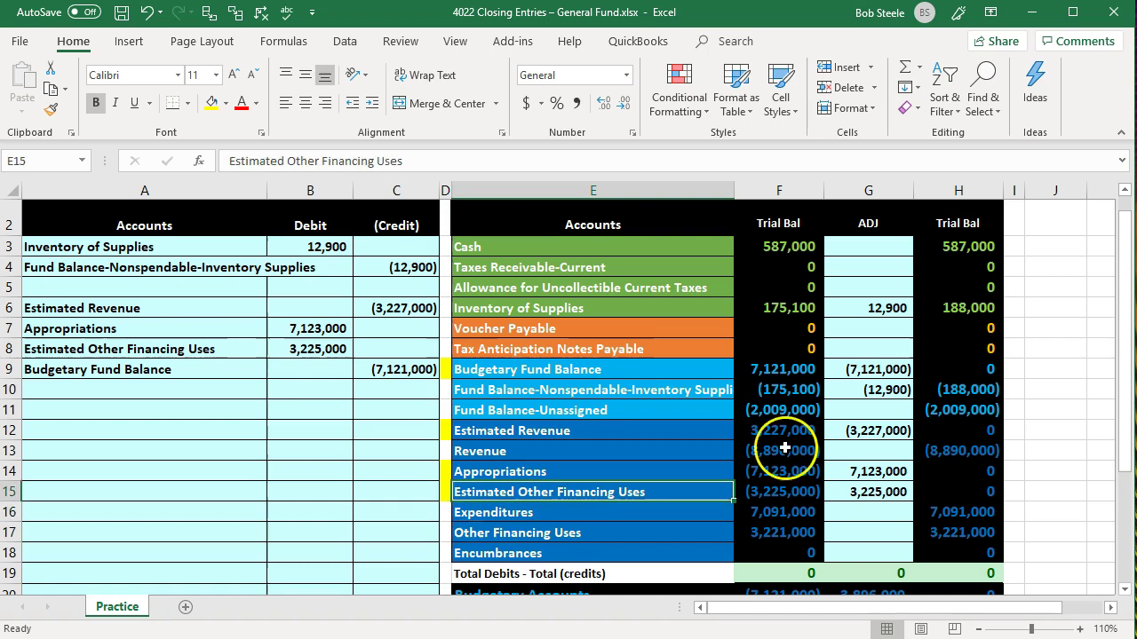
click(603, 413)
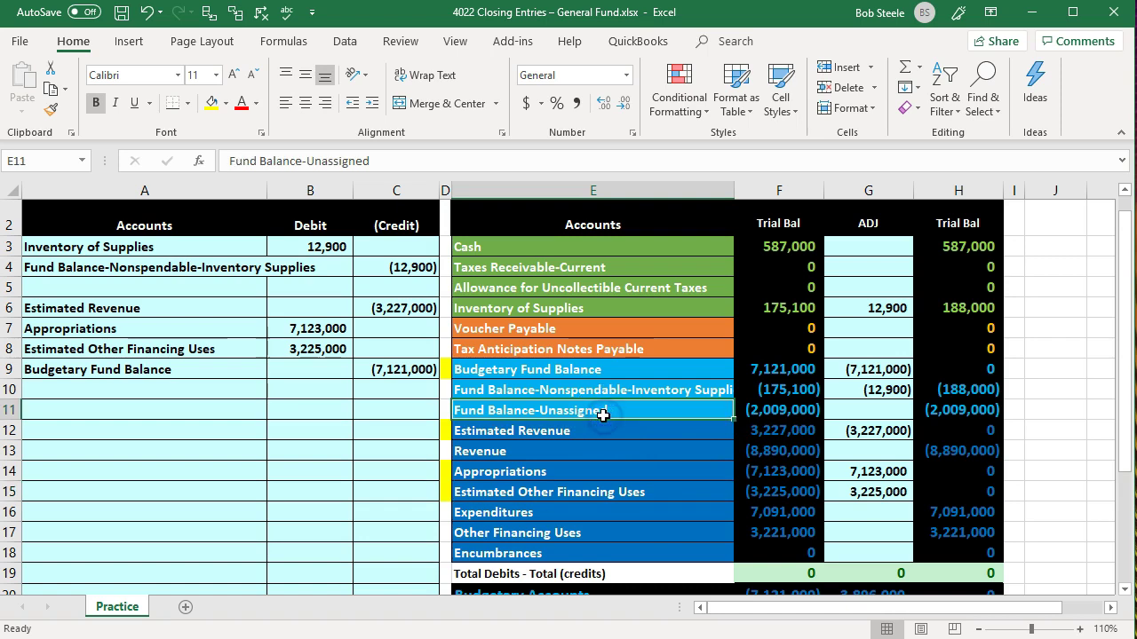
Start the next closing entry in A11 with a formula that references the Revenue account name in E13
key(Left)
key(Left)
key(Left)
key(Left)
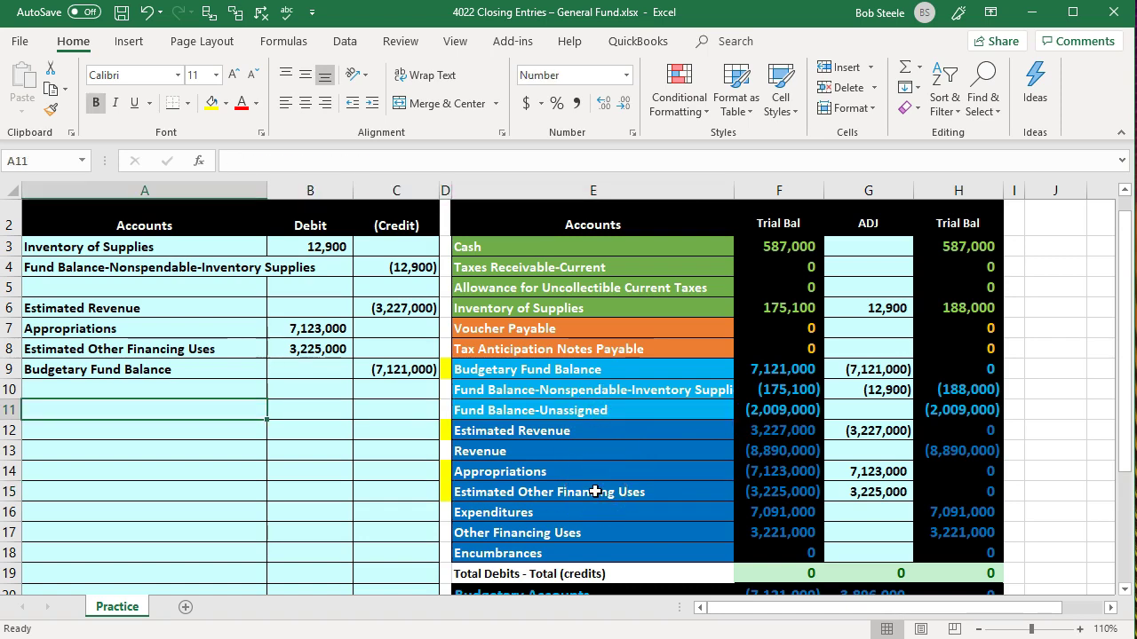
text(=)
key(Right)
key(Right)
key(Right)
key(Down)
key(Down)
key(Right)
key(Return)
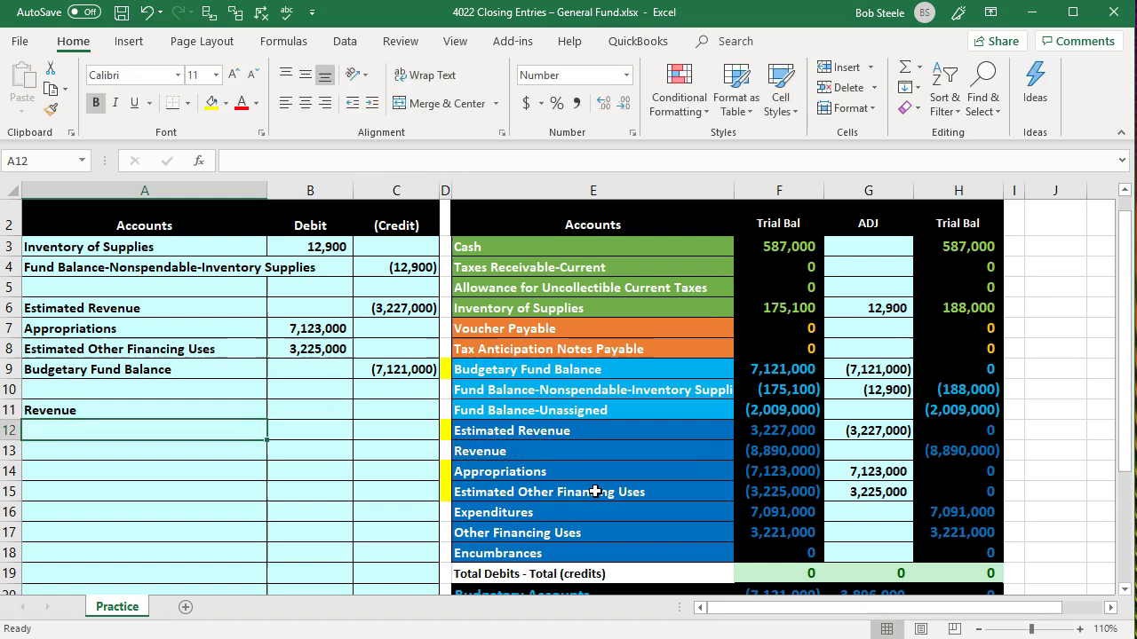
Enter the Revenue debit in B11 as the negative of its trial balance amount, -F13
key(Right)
key(Right)
key(Right)
key(Right)
key(Right)
key(Down)
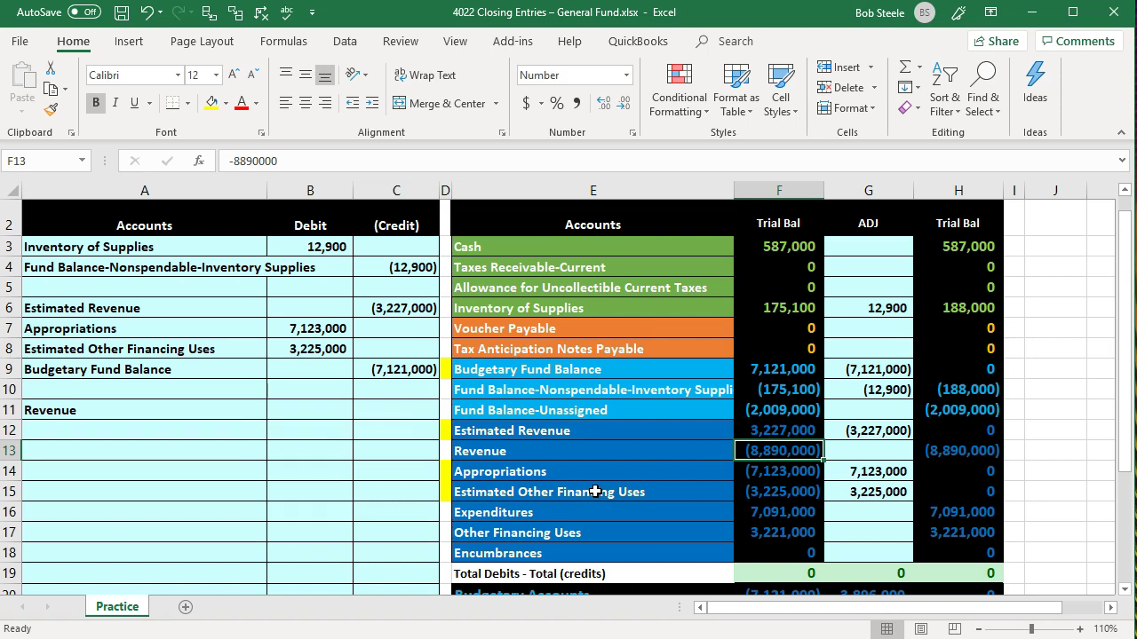
key(Left)
key(Left)
key(Left)
key(Left)
key(Up)
key(Up)
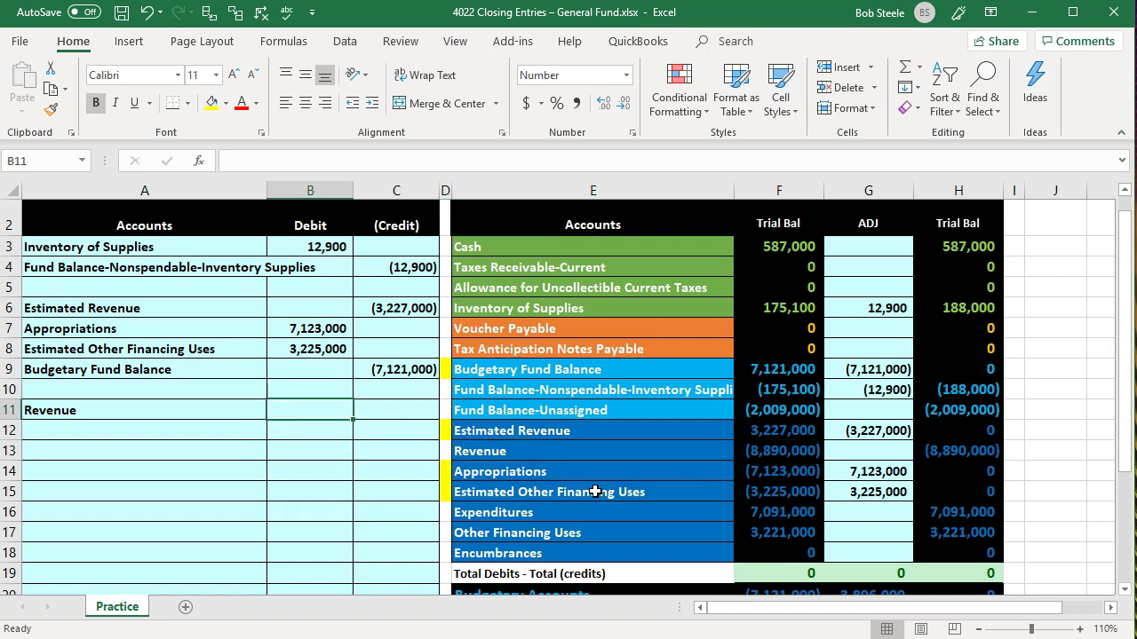
text(-)
key(Right)
key(Right)
key(Right)
key(Down)
key(Down)
key(Right)
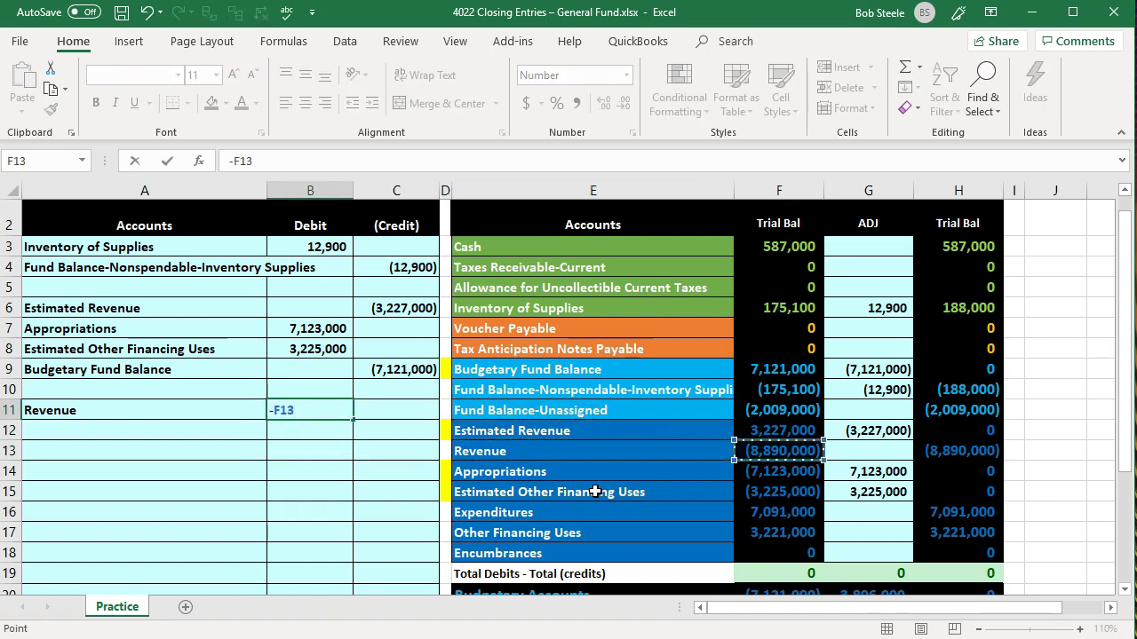
key(Return)
key(Left)
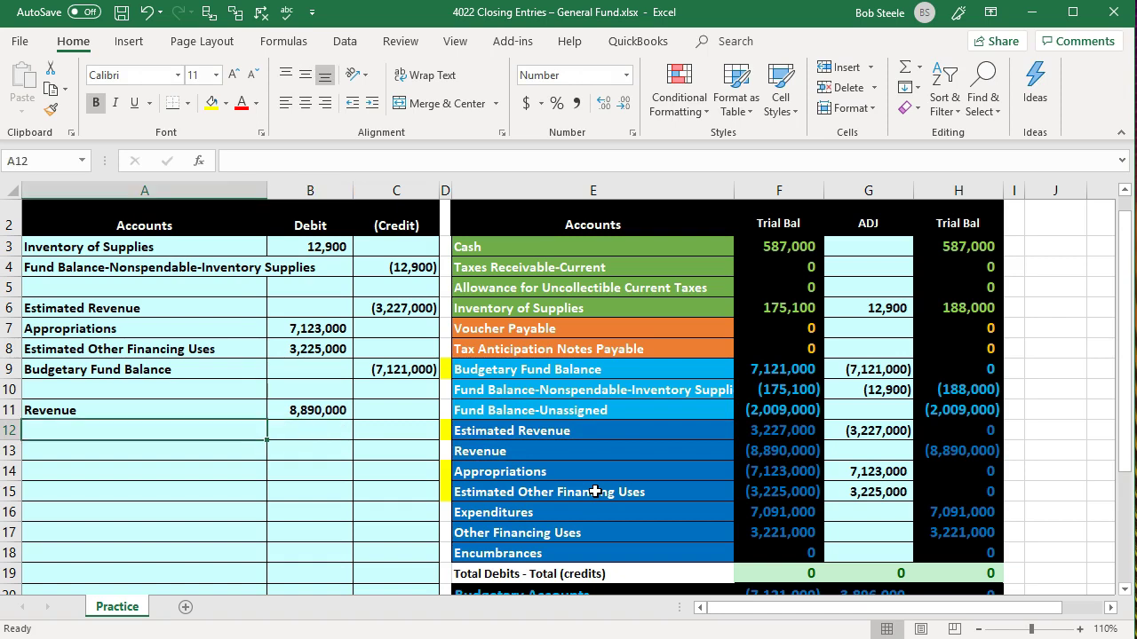
Enter a formula in A12 that references the Expenditures account name in E16, and select its credit cell C12
text(=)
key(Down)
key(Down)
key(Down)
key(Down)
key(Right)
key(Right)
key(Right)
key(Right)
key(Return)
key(Right)
key(Up)
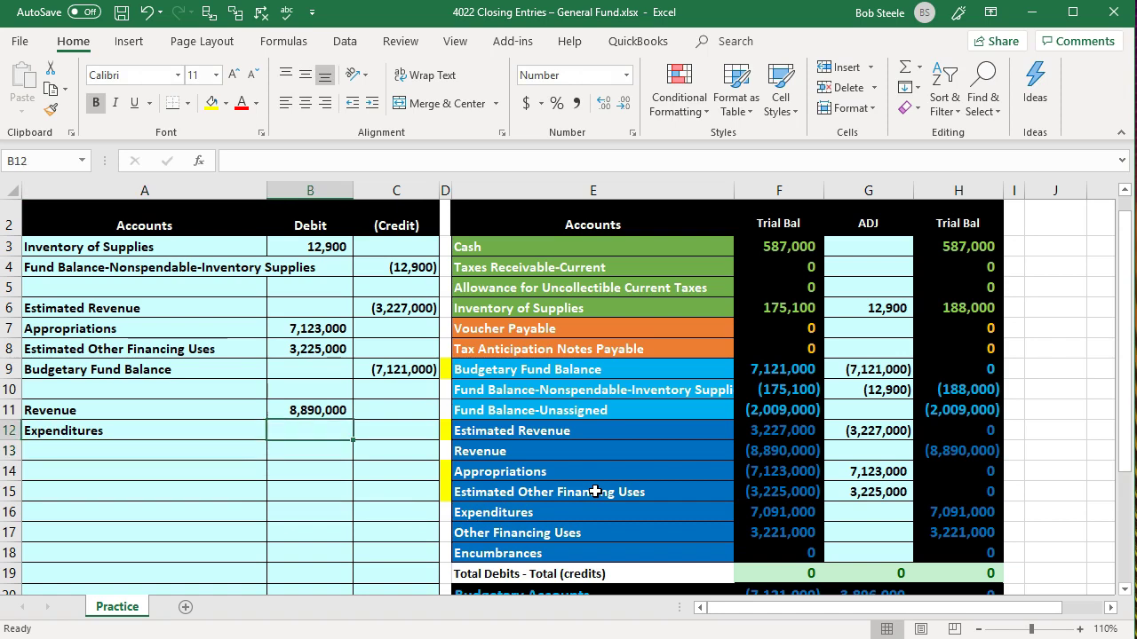
key(Right)
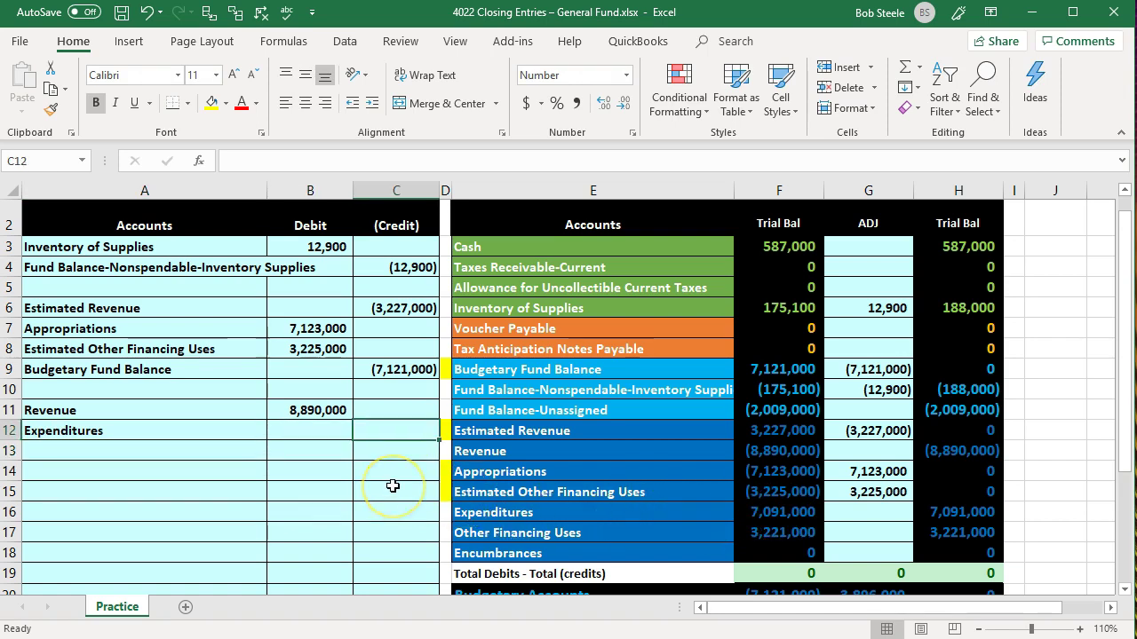
Enter the Expenditures credit in C12 as the negative of its trial balance amount, -F16
text(-)
key(Down)
key(Down)
key(Down)
key(Down)
key(Down)
key(Right)
key(Right)
key(Right)
key(Up)
key(Return)
key(Up)
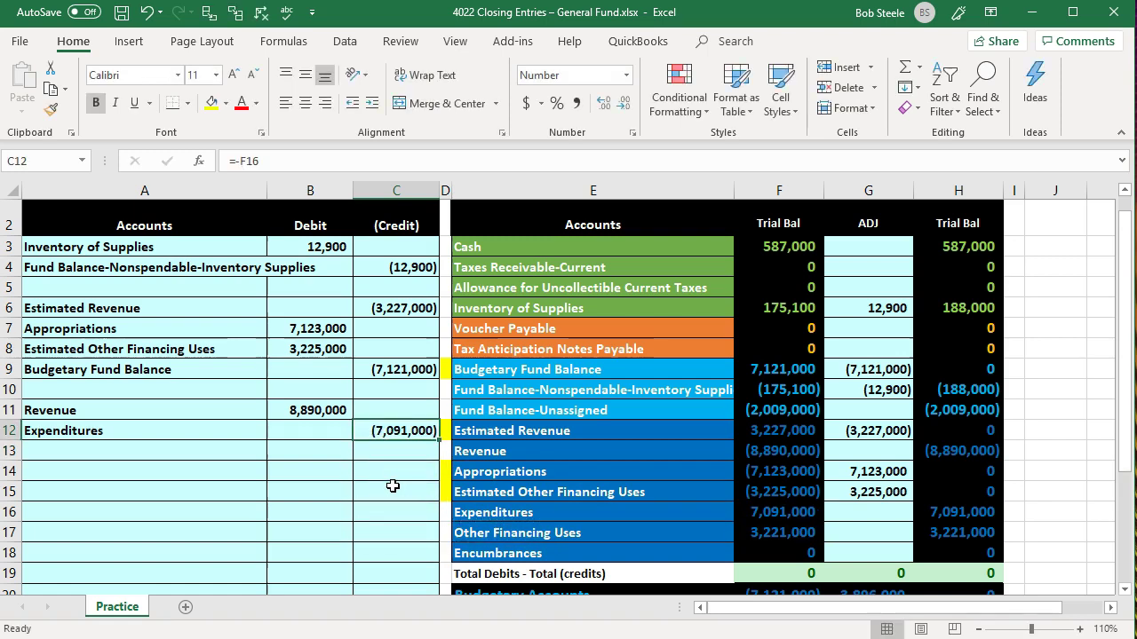
Enter a formula in A13 that references the Other Financing Uses account name in E17
key(Down)
key(Left)
key(Left)
text(+)
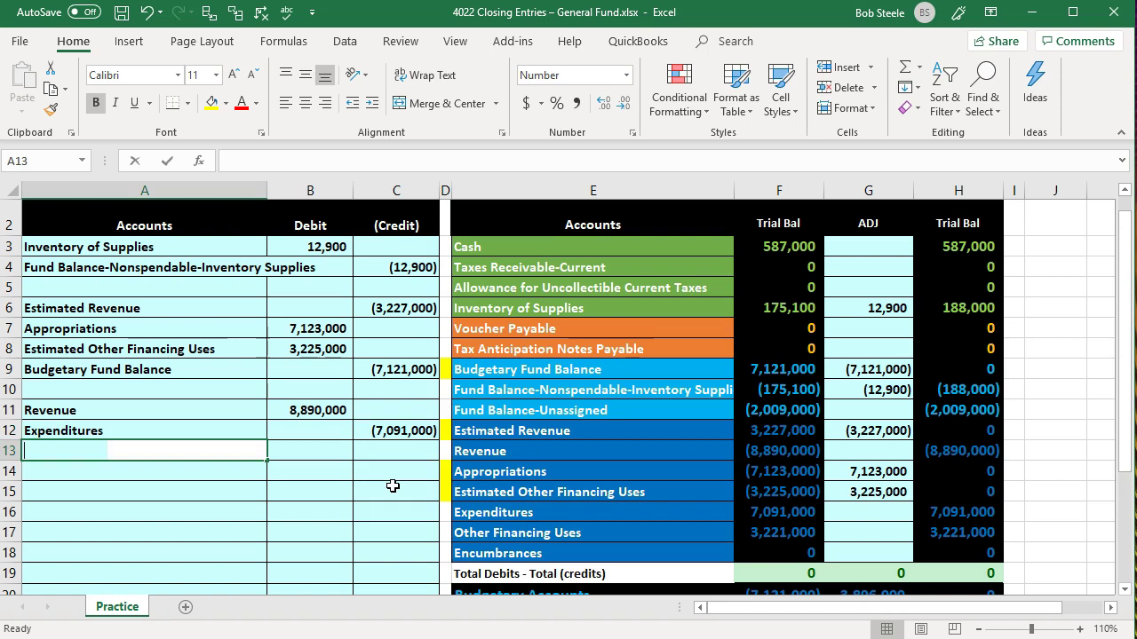
key(Down)
key(Down)
key(Down)
key(Down)
key(Right)
key(Right)
key(Right)
key(Right)
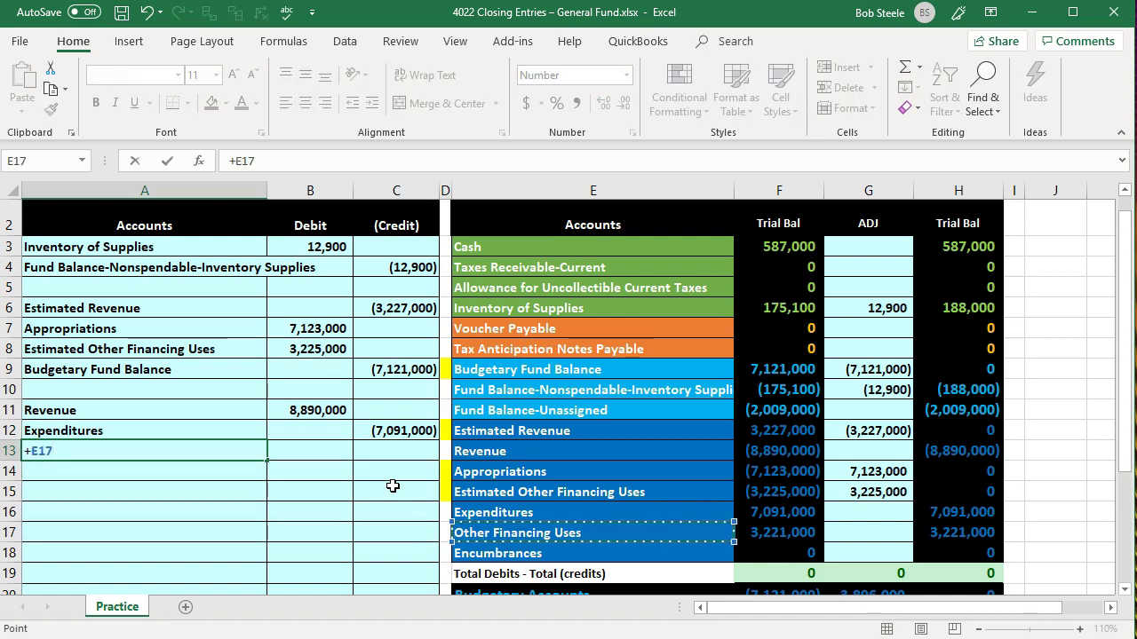
key(Return)
Enter the Other Financing Uses credit in C13 as the negative of its trial balance amount, -F17
key(Up)
key(Right)
key(Right)
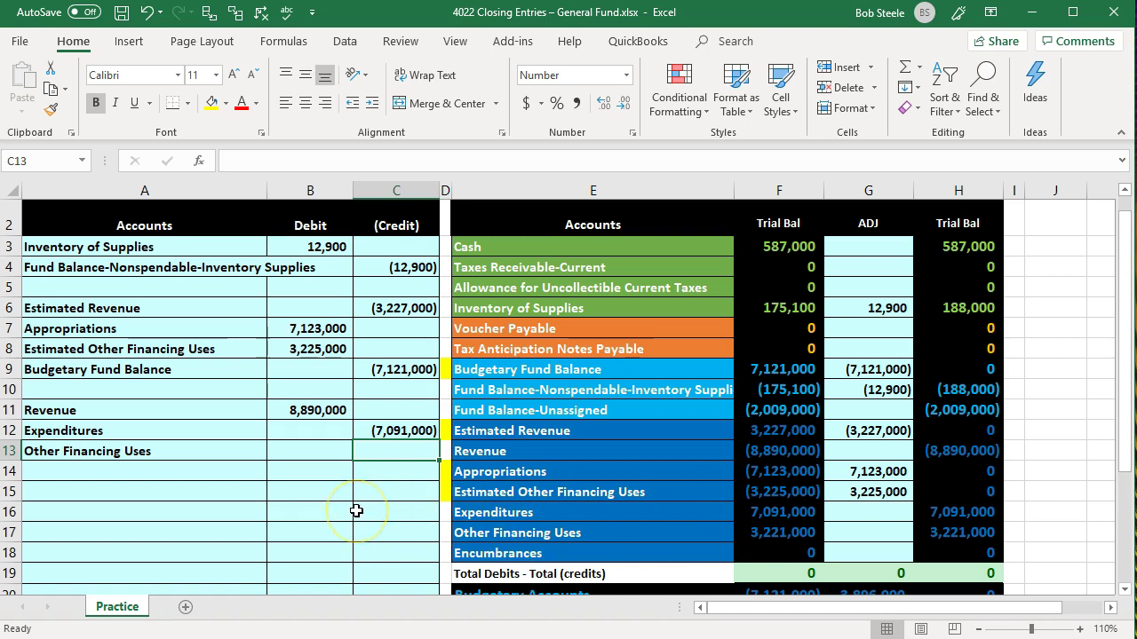
text(-)
key(Down)
key(Down)
key(Down)
key(Down)
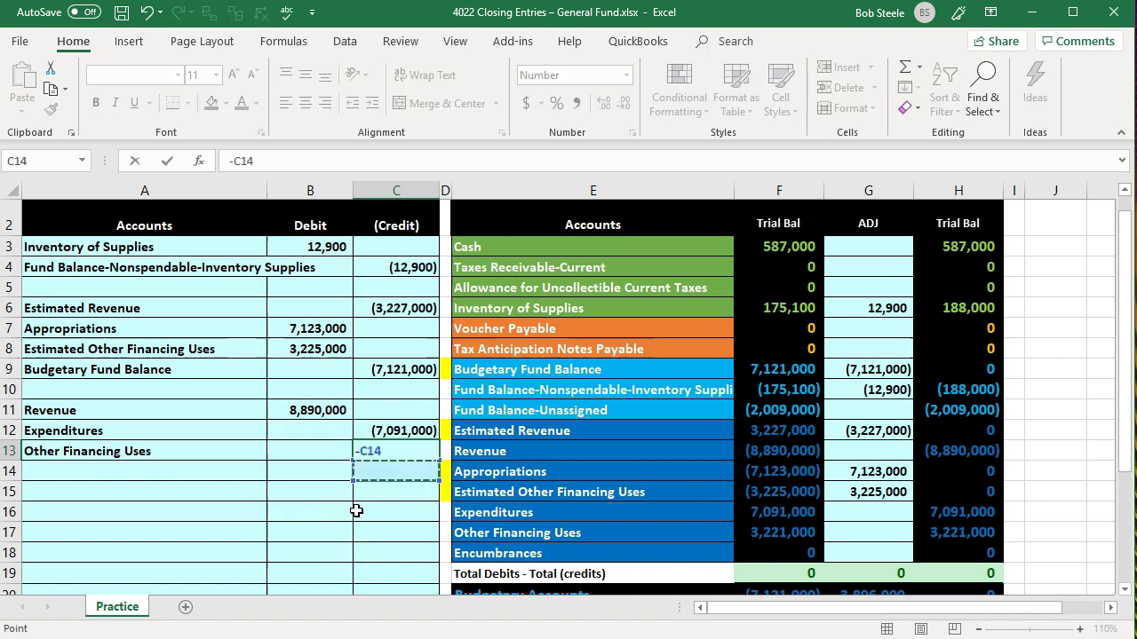
key(Right)
key(Right)
key(Right)
key(Right)
key(Left)
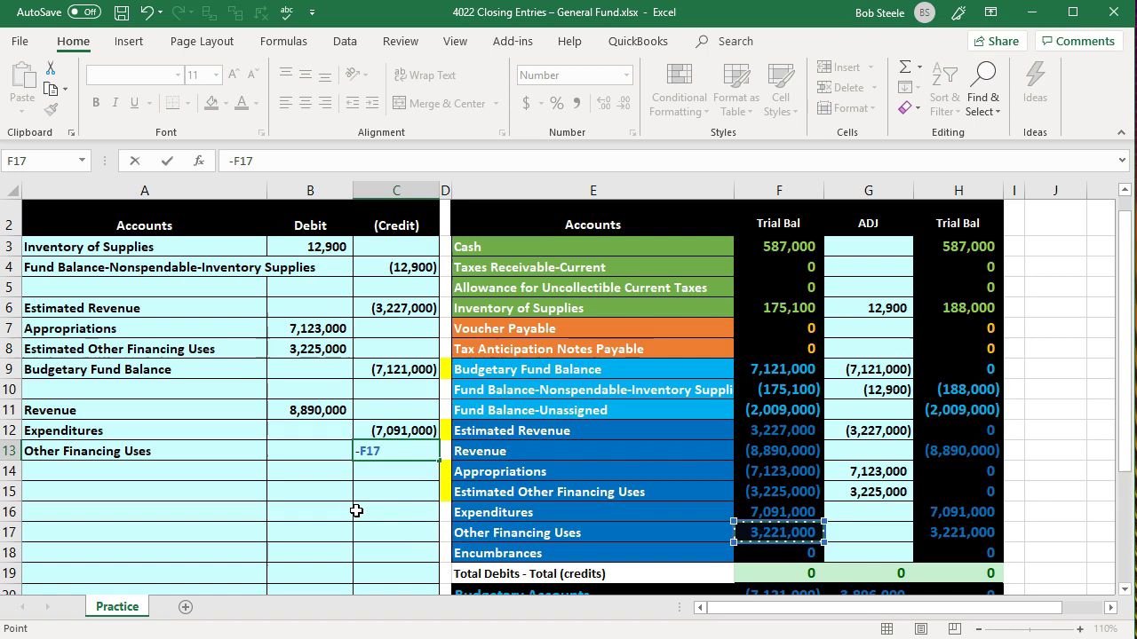
key(Return)
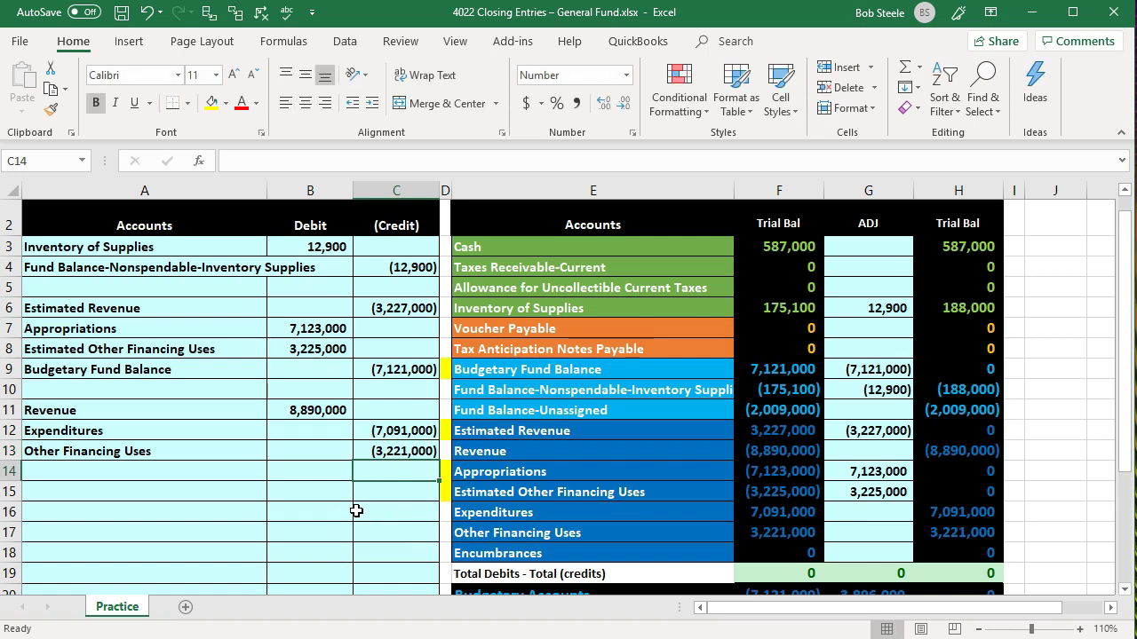
Calculate the entry's balancing debit in B14 as the negative sum of B11:C13
key(Left)
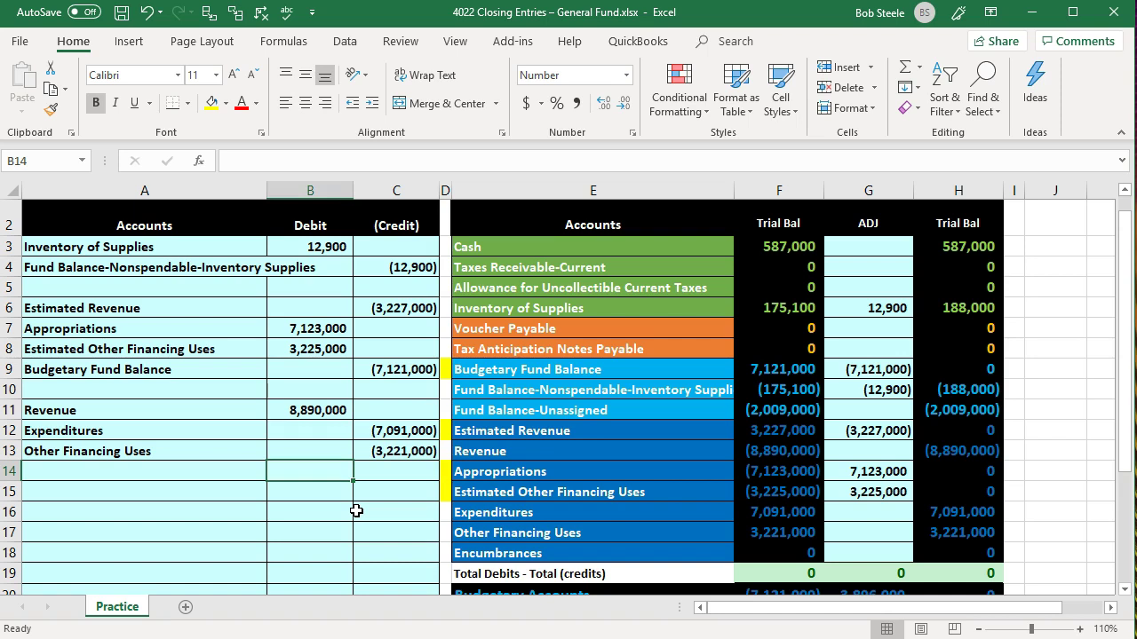
text(-sum()
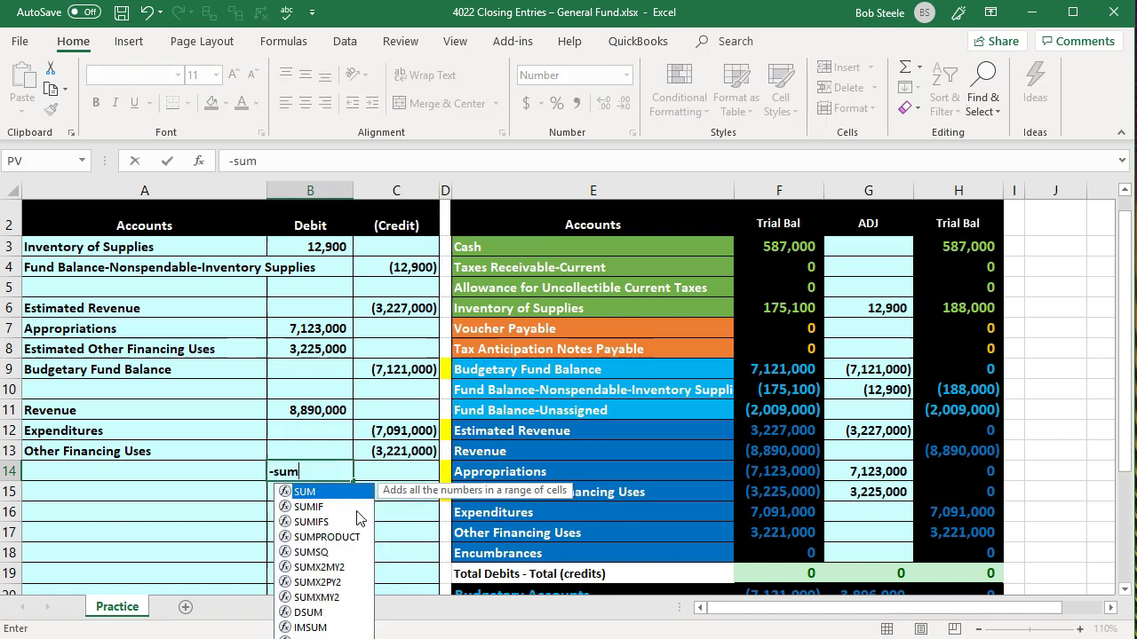
key(Up)
key(shift+Right)
key(shift+Up)
key(shift+Up)
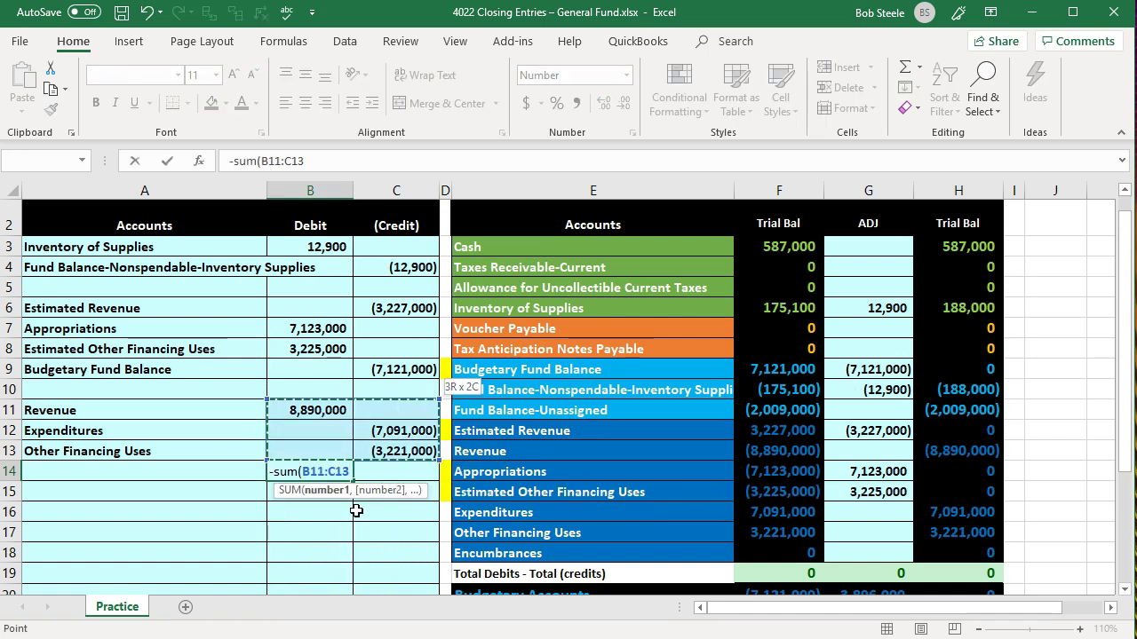
key(Return)
Enter a formula in A14 that references the Fund Balance-Unassigned account name in E11
key(Left)
key(Up)
text(+)
key(Right)
key(Right)
key(Right)
key(Right)
key(Up)
key(Up)
key(Up)
key(Return)
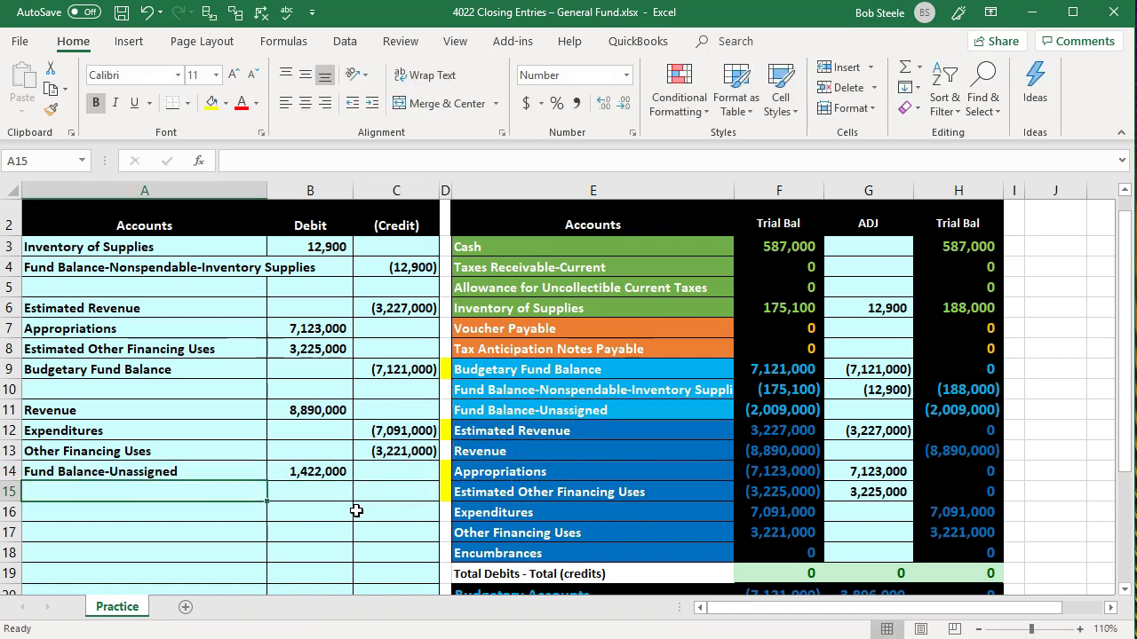
Post the Revenue debit to the trial balance adjustment in G13 with the formula =B11
drag(258, 410, 351, 400)
click(525, 445)
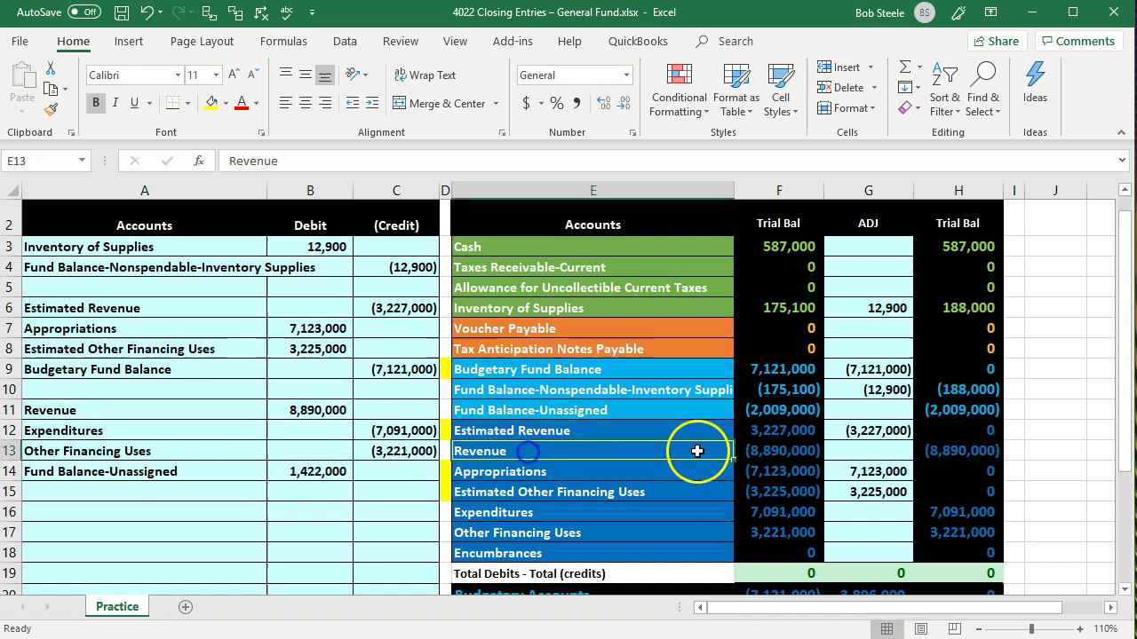
click(880, 453)
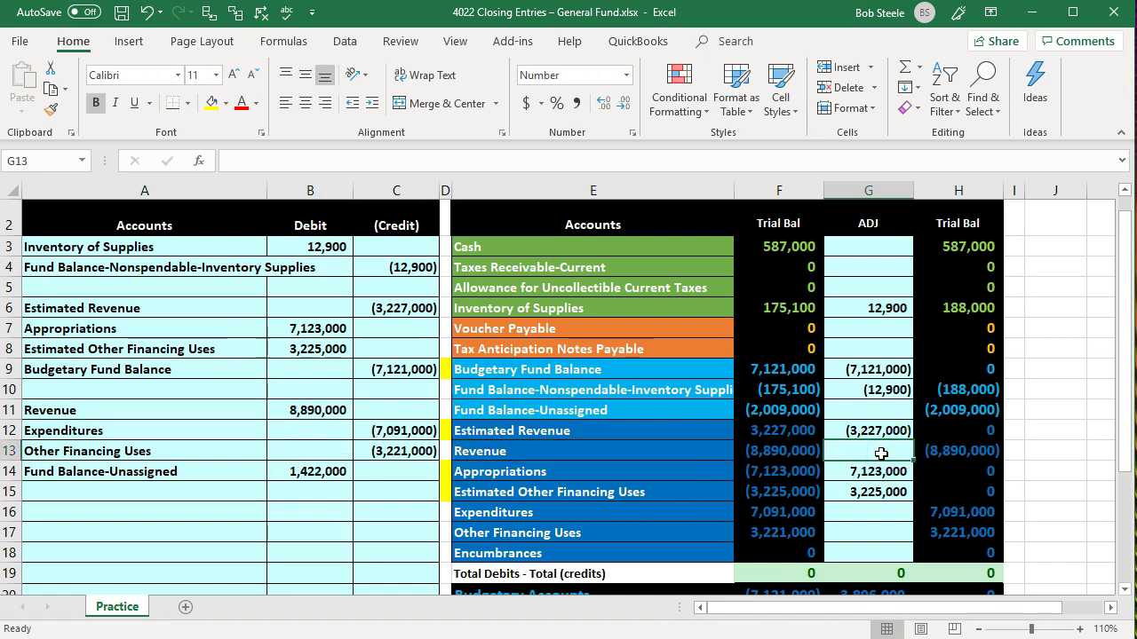
text(=)
key(Left)
key(Left)
key(Left)
key(Left)
key(Left)
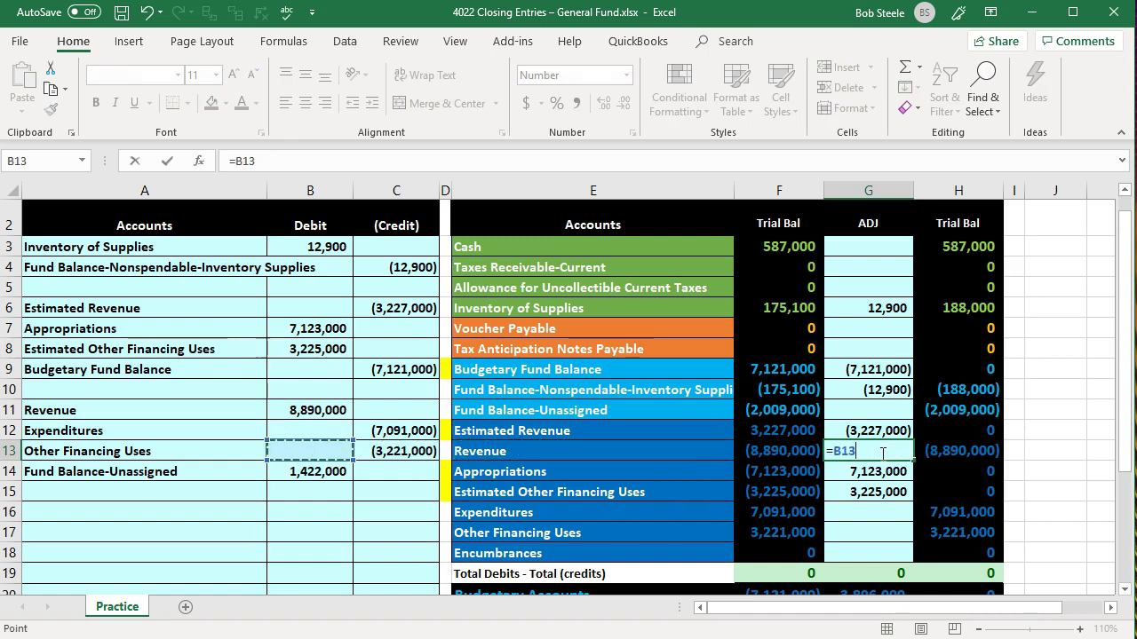
key(Up)
key(Up)
key(Up)
key(Down)
key(Tab)
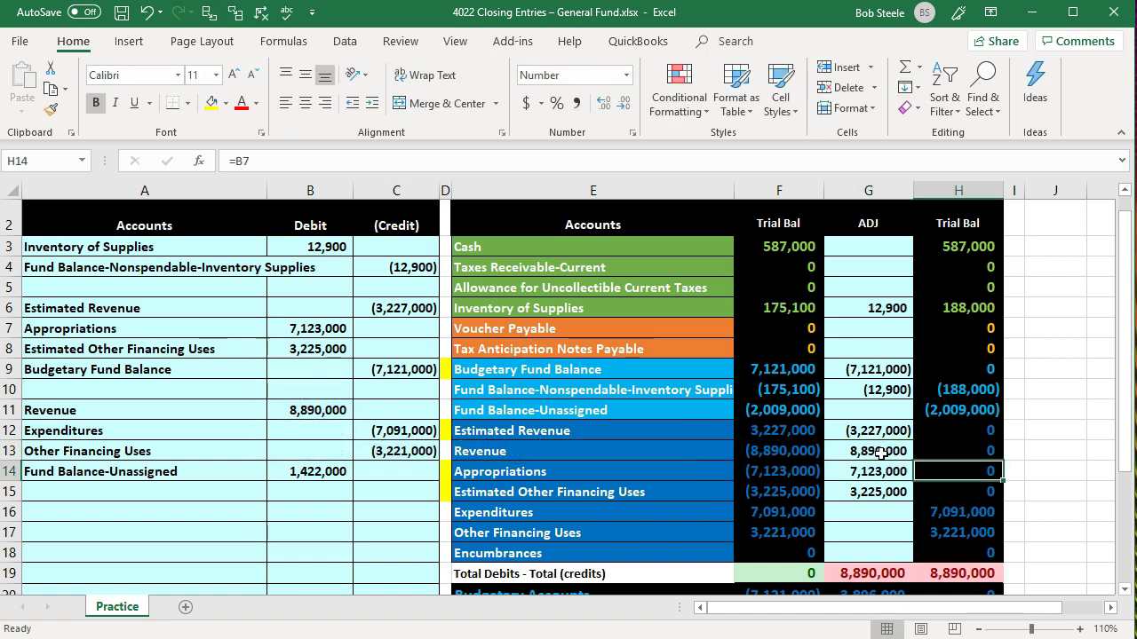
Post the Expenditures credit to the trial balance adjustment in G16 with the formula =C12
key(Left)
key(Left)
key(Left)
key(Left)
key(Left)
key(Left)
key(Left)
key(Up)
key(Right)
key(Right)
key(Right)
key(Down)
key(Down)
key(Down)
key(Down)
key(Right)
key(Right)
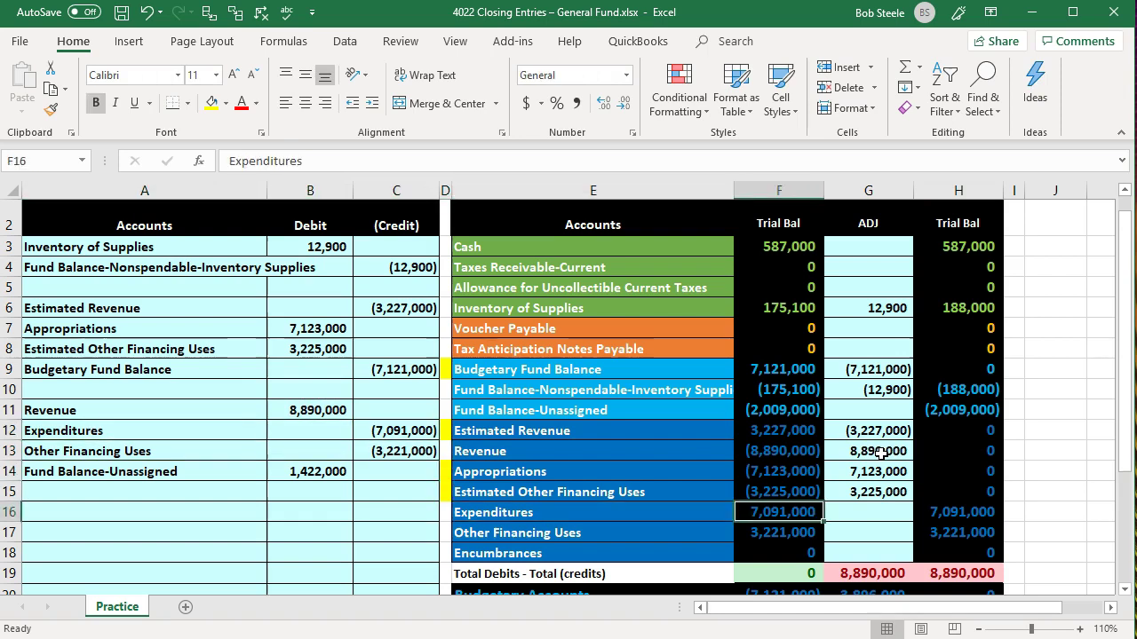
key(Right)
text(=)
key(Left)
key(Left)
key(Left)
key(Left)
key(Up)
key(Up)
key(Up)
key(Up)
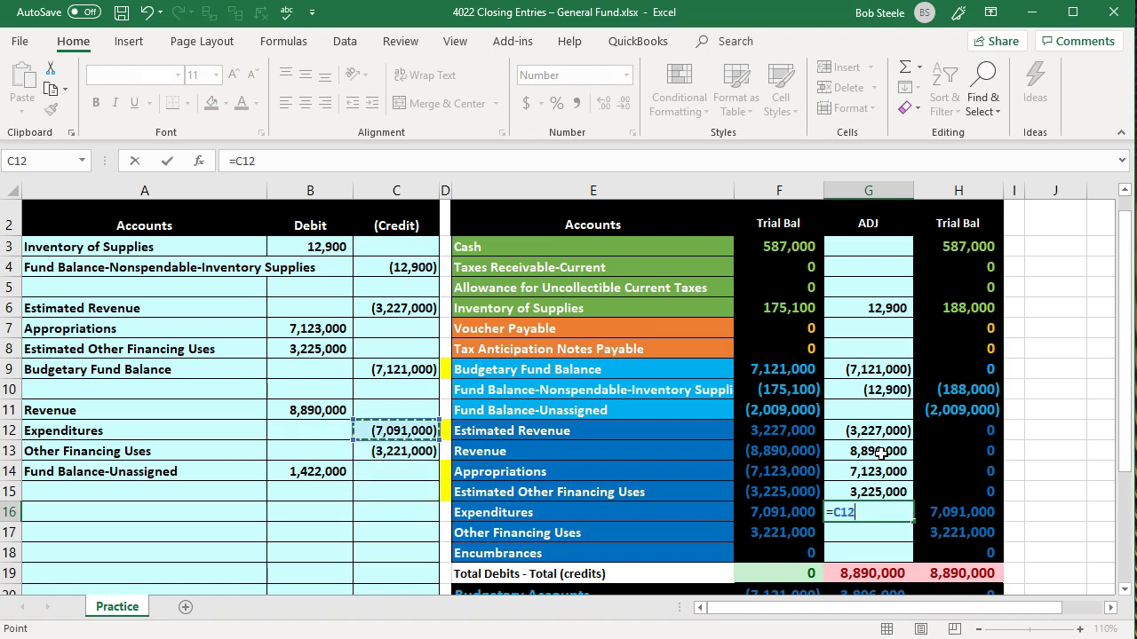
key(Return)
key(Up)
key(Right)
Post the Other Financing Uses credit to the trial balance adjustment in G17 with a reference to C13
key(Down)
key(Left)
key(Left)
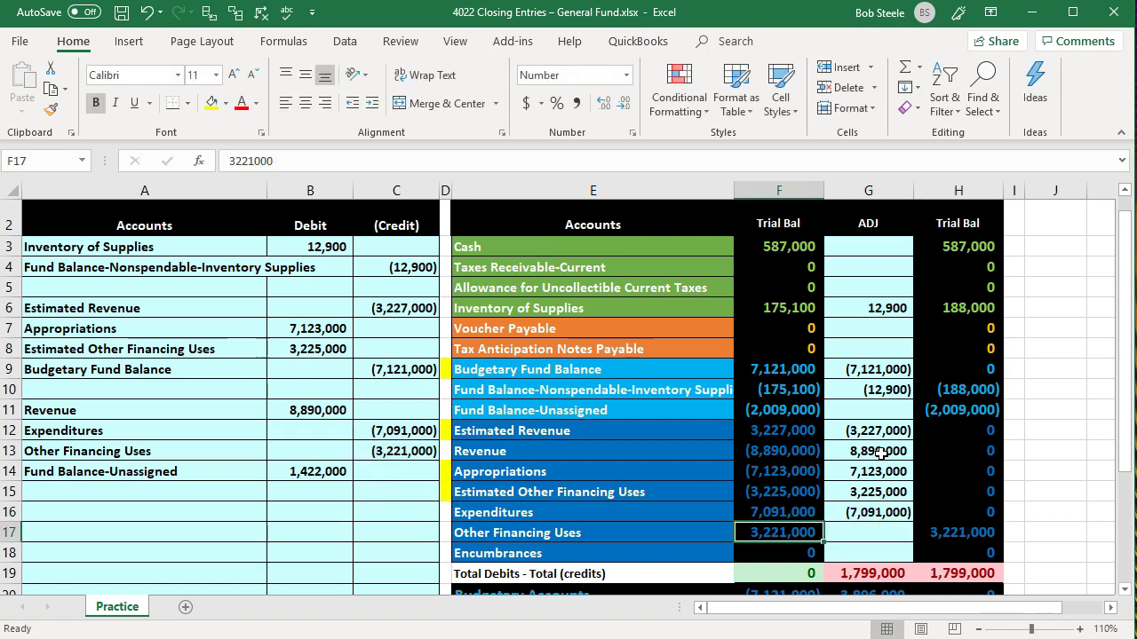
key(Left)
key(Left)
key(Left)
key(Up)
key(Up)
key(Up)
key(Up)
key(Left)
key(Left)
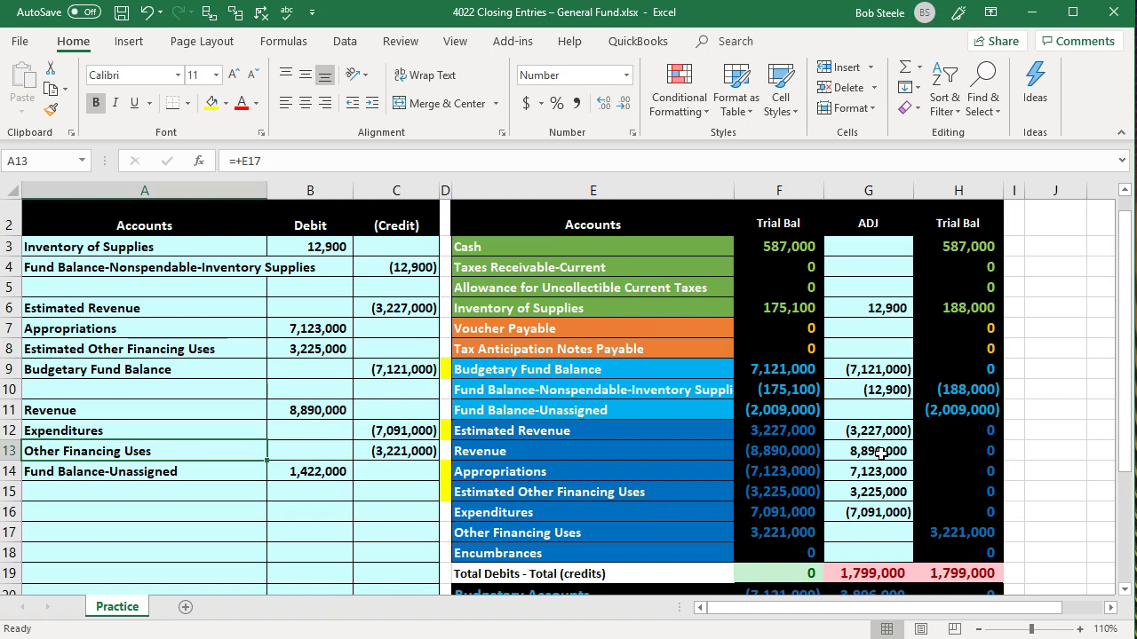
key(Right)
key(Right)
key(Down)
key(Down)
key(Down)
key(Down)
key(Right)
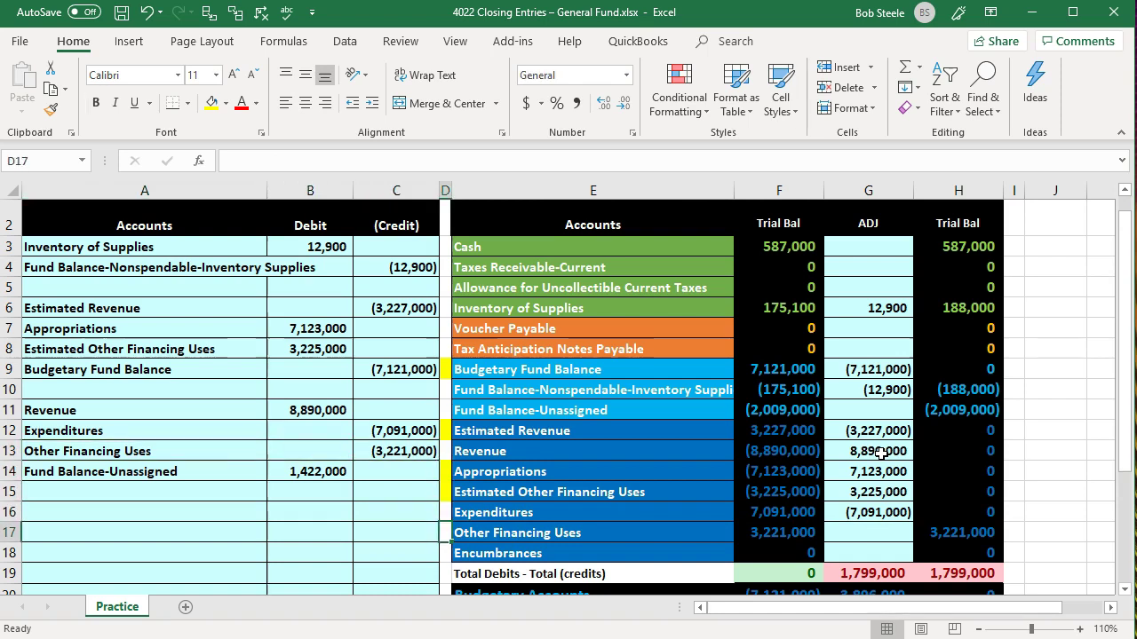
key(Right)
key(Right)
key(Right)
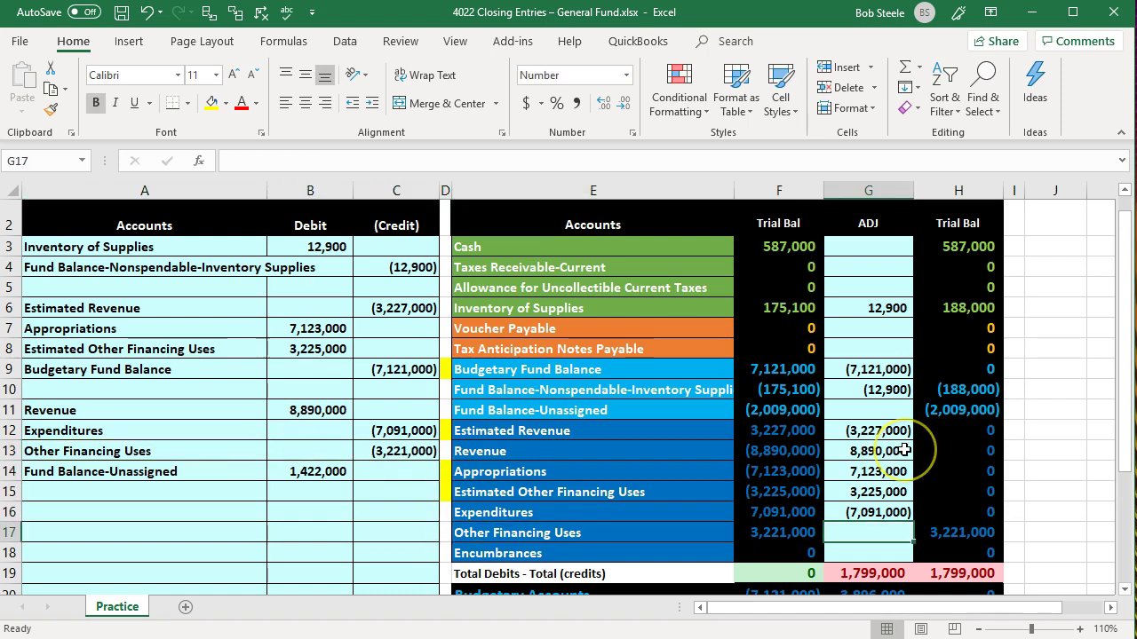
text(=)
key(Left)
key(Left)
key(Left)
key(Left)
key(Up)
key(Up)
key(Up)
key(Up)
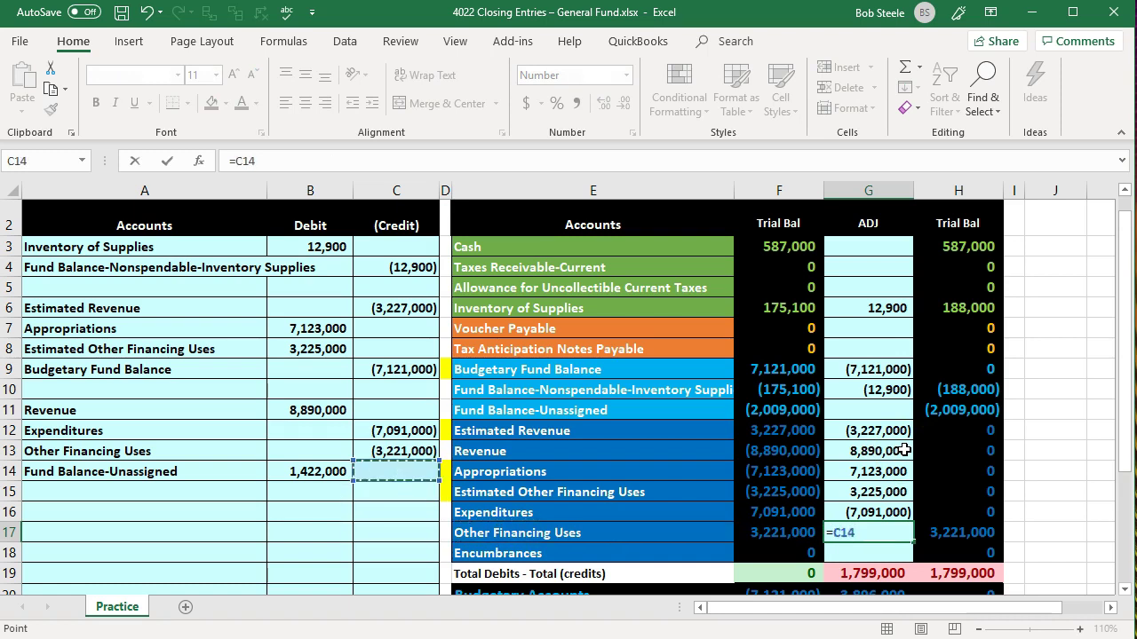
key(Return)
key(Right)
key(Up)
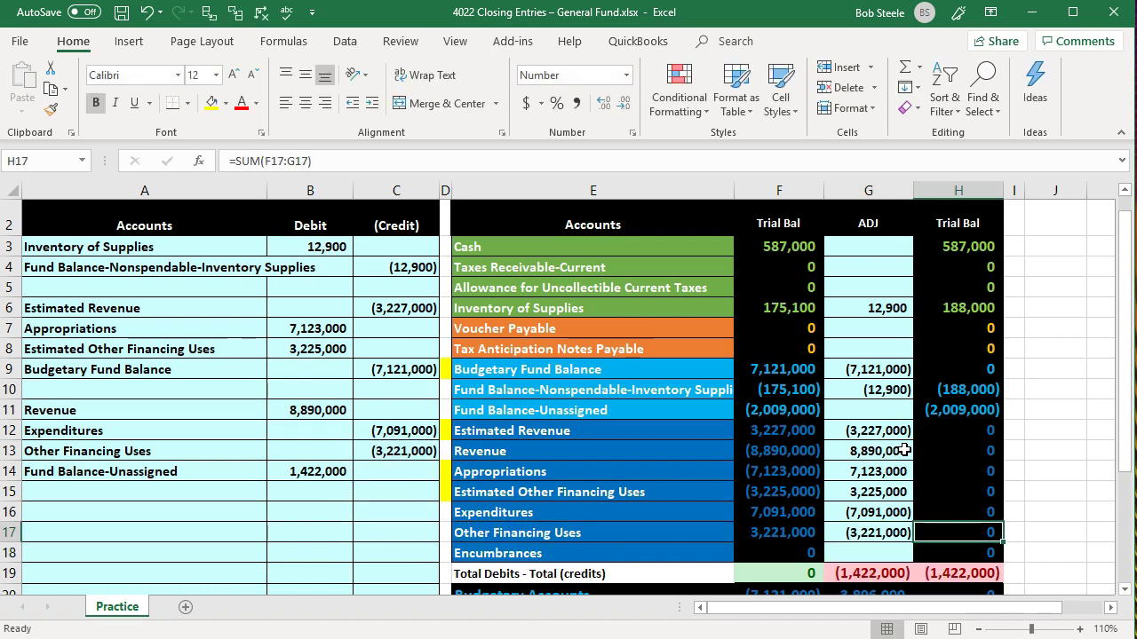
Post the Fund Balance-Unassigned debit to the trial balance adjustment in G11 with the formula =B14
click(318, 473)
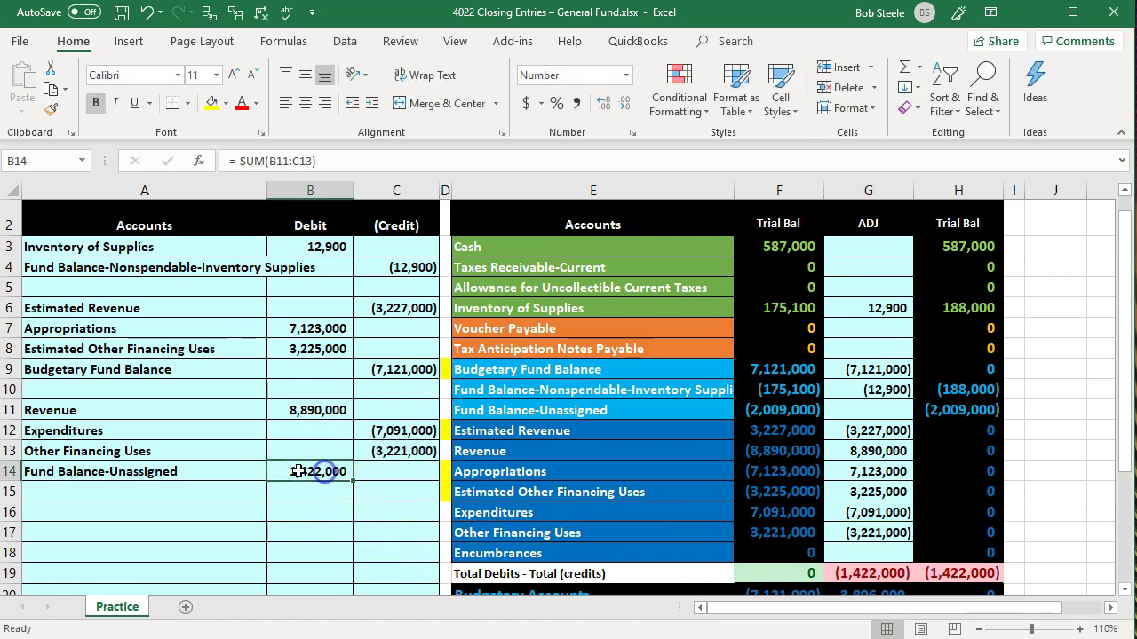
click(192, 466)
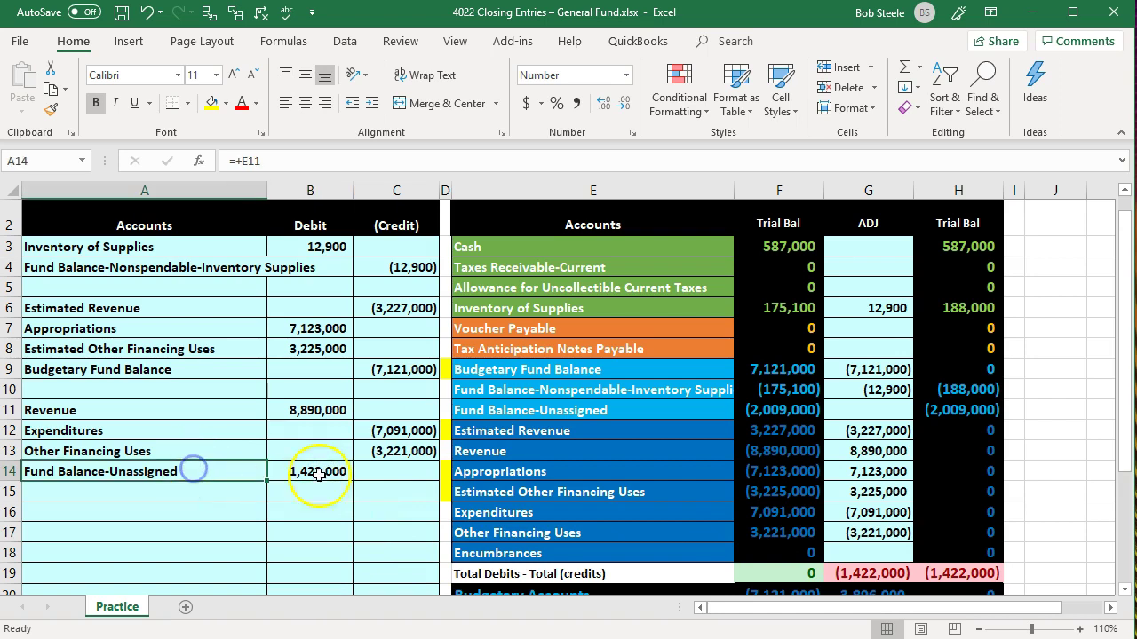
click(844, 410)
text(=)
key(Left)
key(Left)
key(Left)
key(Left)
key(Left)
key(Down)
key(Down)
key(Down)
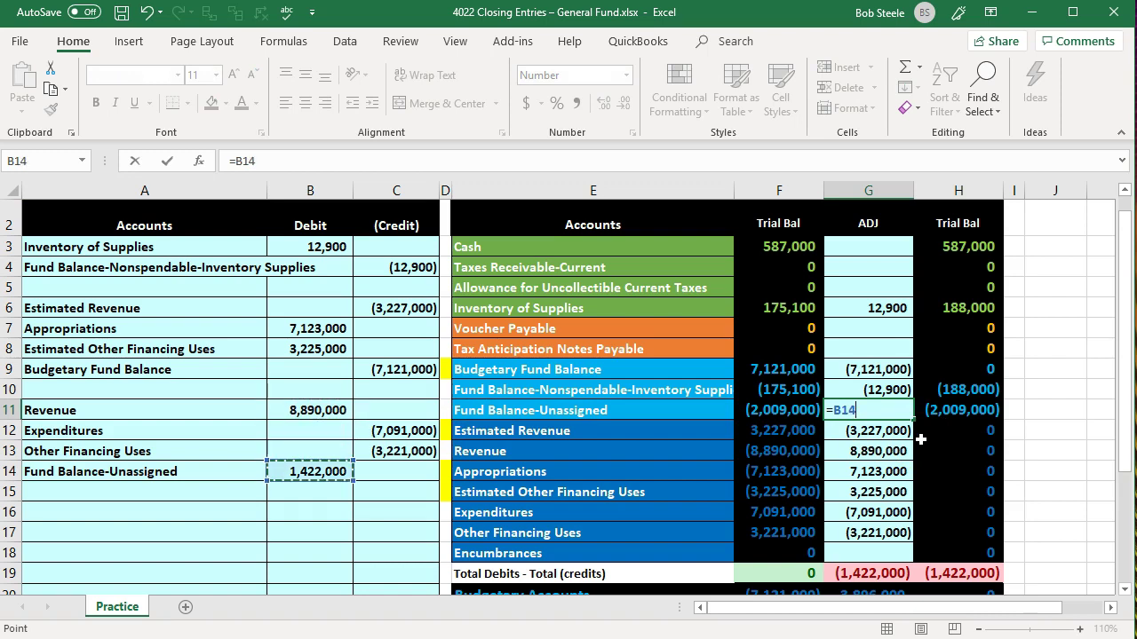
key(Return)
Review the ending trial balance for the fund balance accounts in H9:H11 and the closed accounts in H12:H18
click(945, 410)
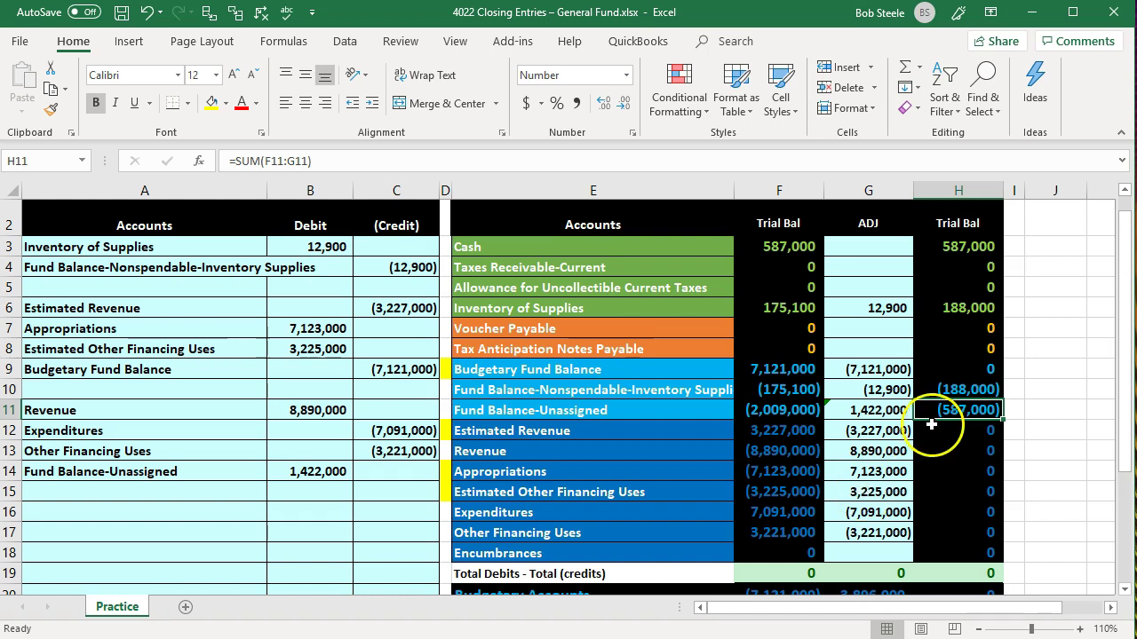
drag(948, 428, 961, 565)
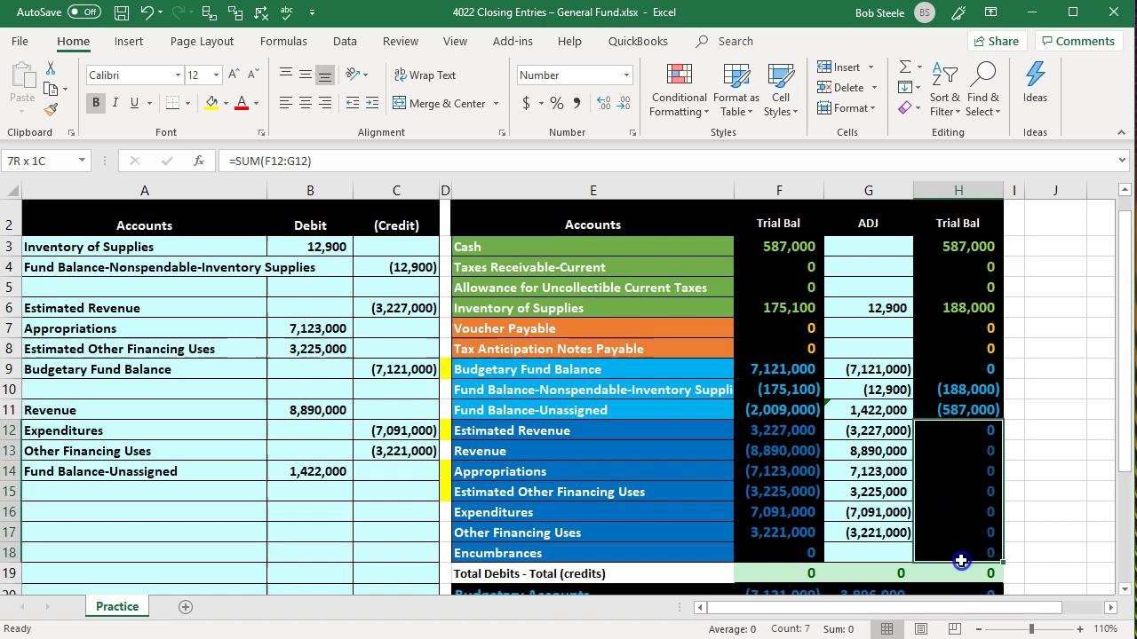
click(952, 373)
drag(951, 380, 953, 401)
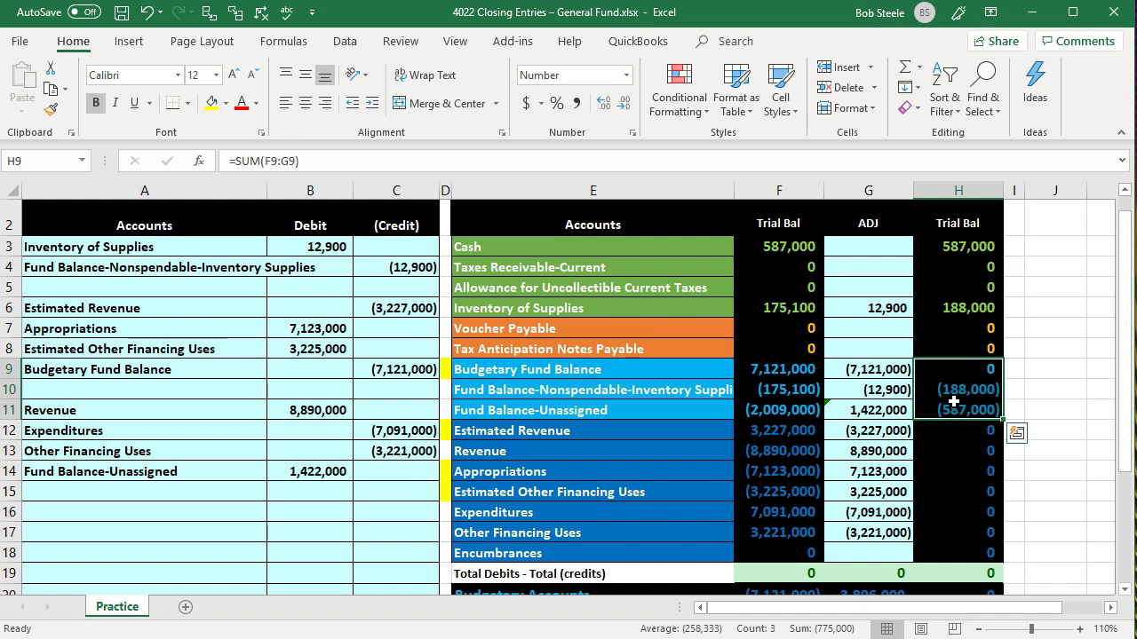
drag(959, 431, 975, 562)
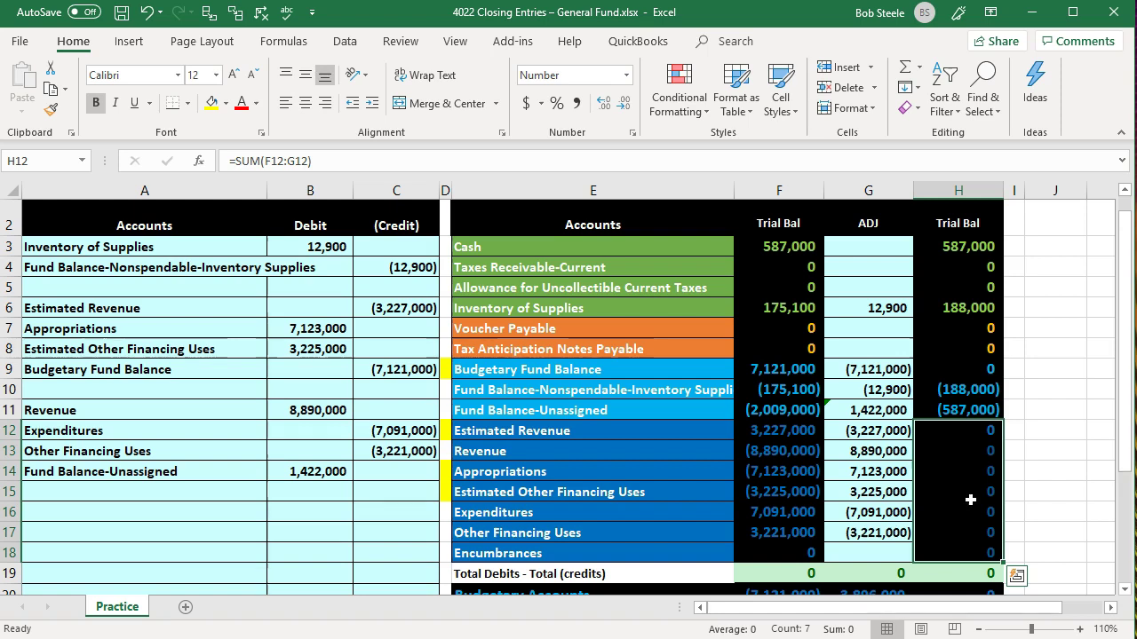
click(977, 409)
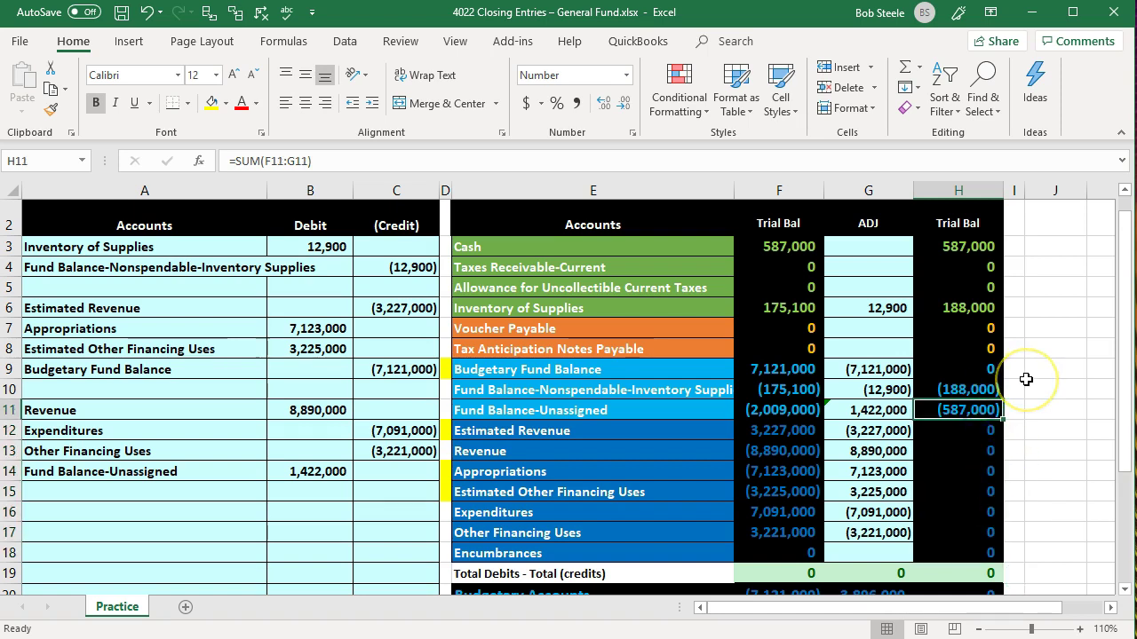